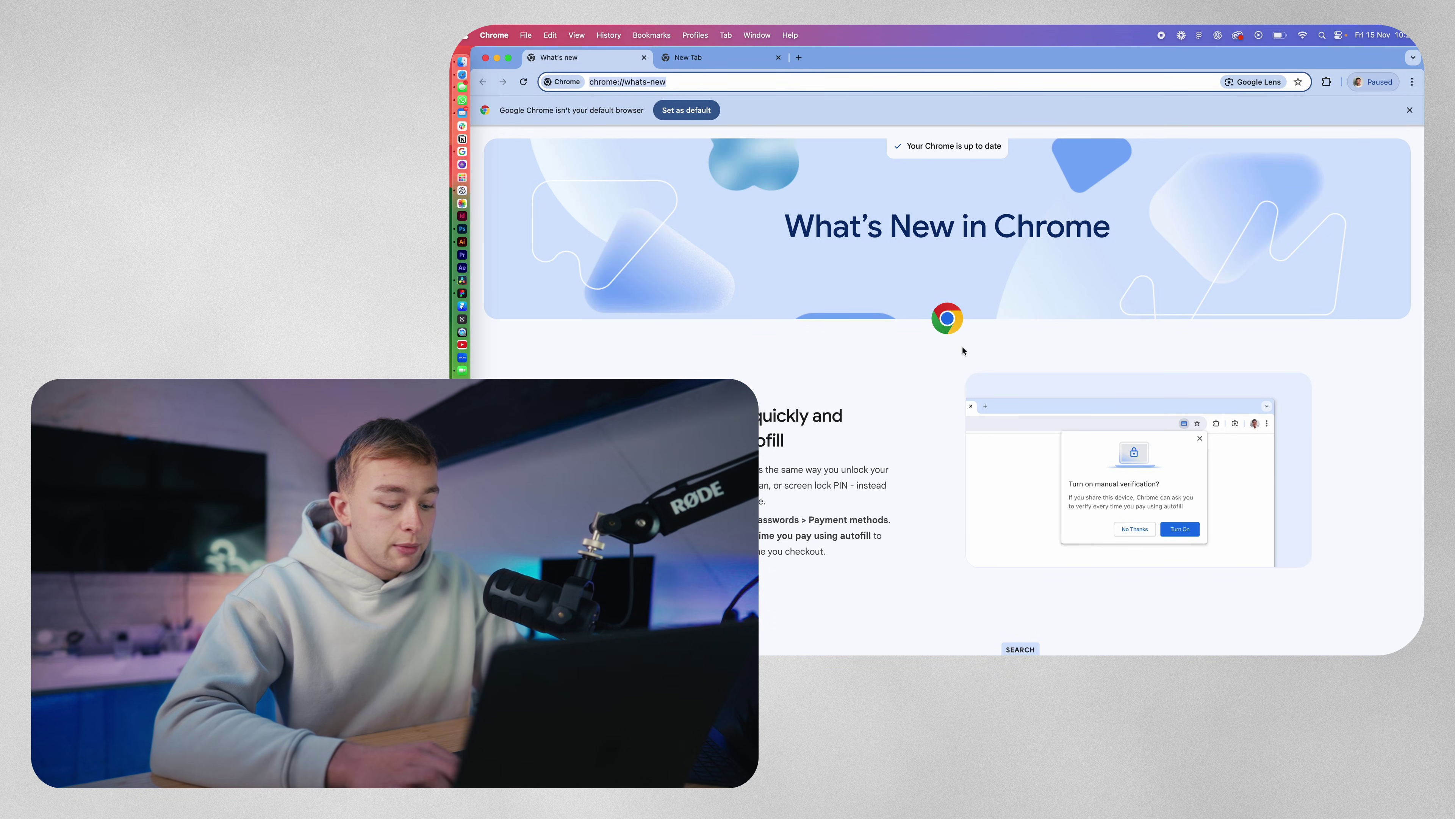
Switch to the Chrome browser, open the Adobe Firefly site and enter its Text to Image generation workspace
key(super+l)
text(ado)
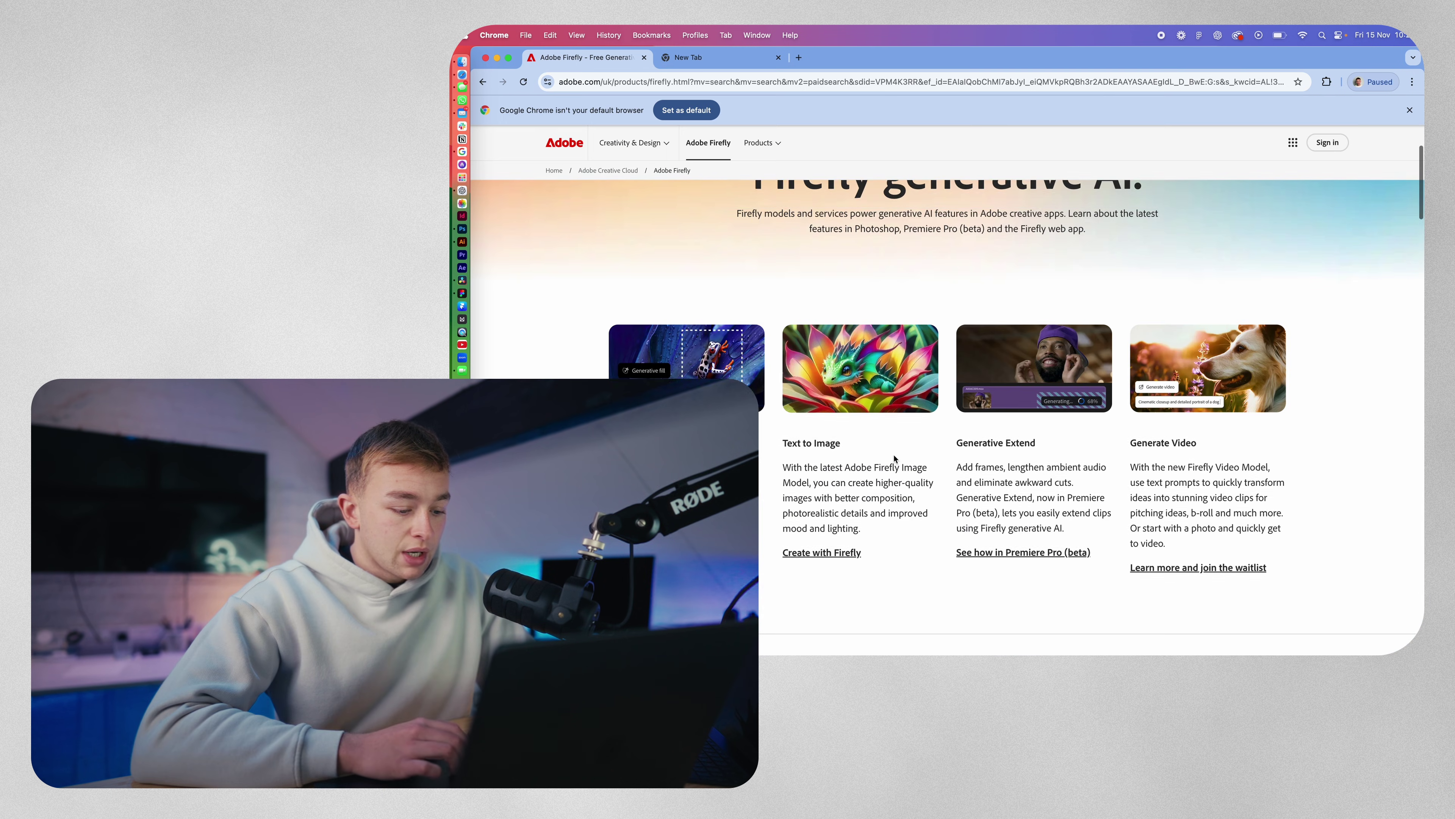
scroll(895, 458, down, 2)
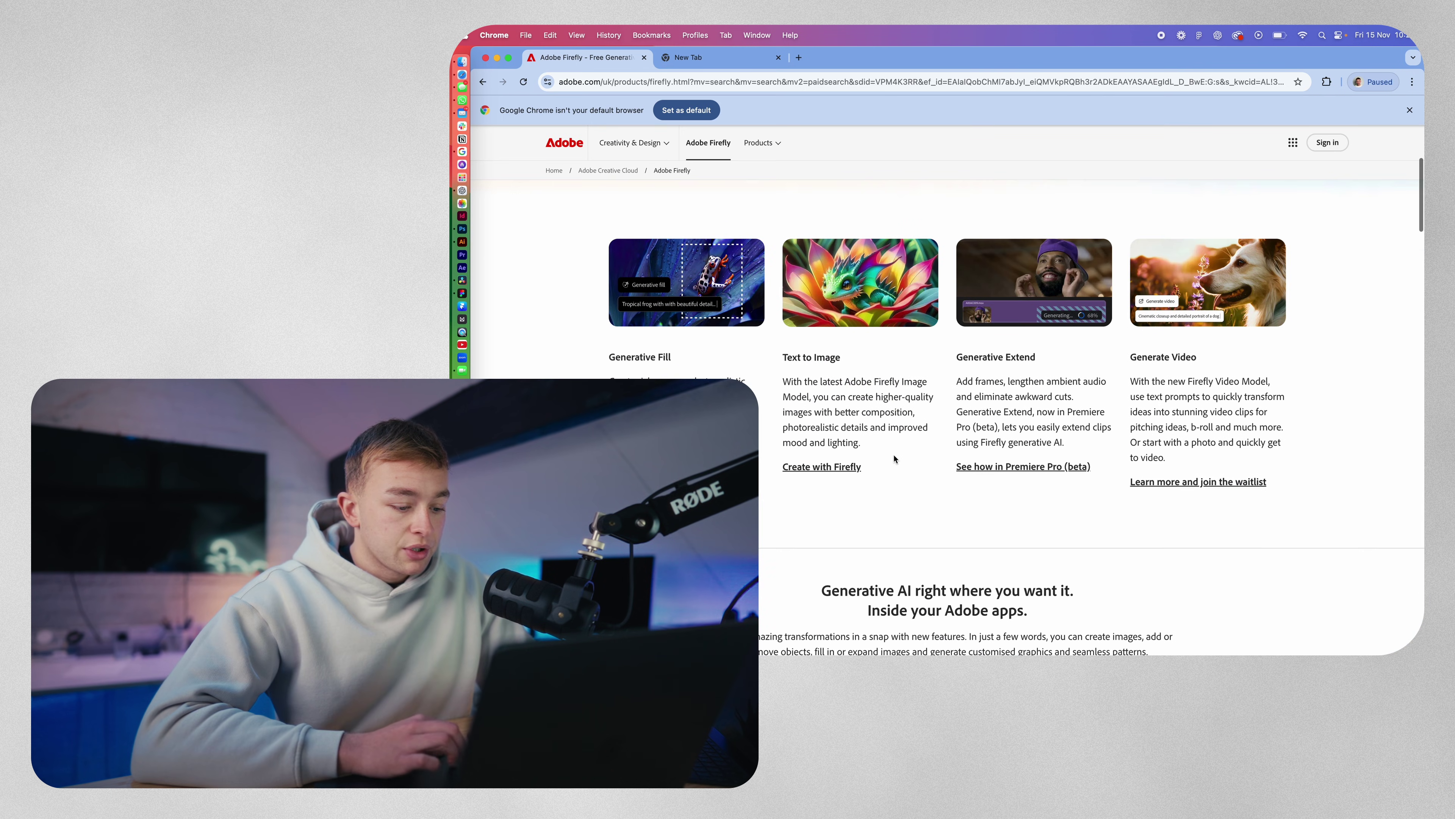
click(830, 467)
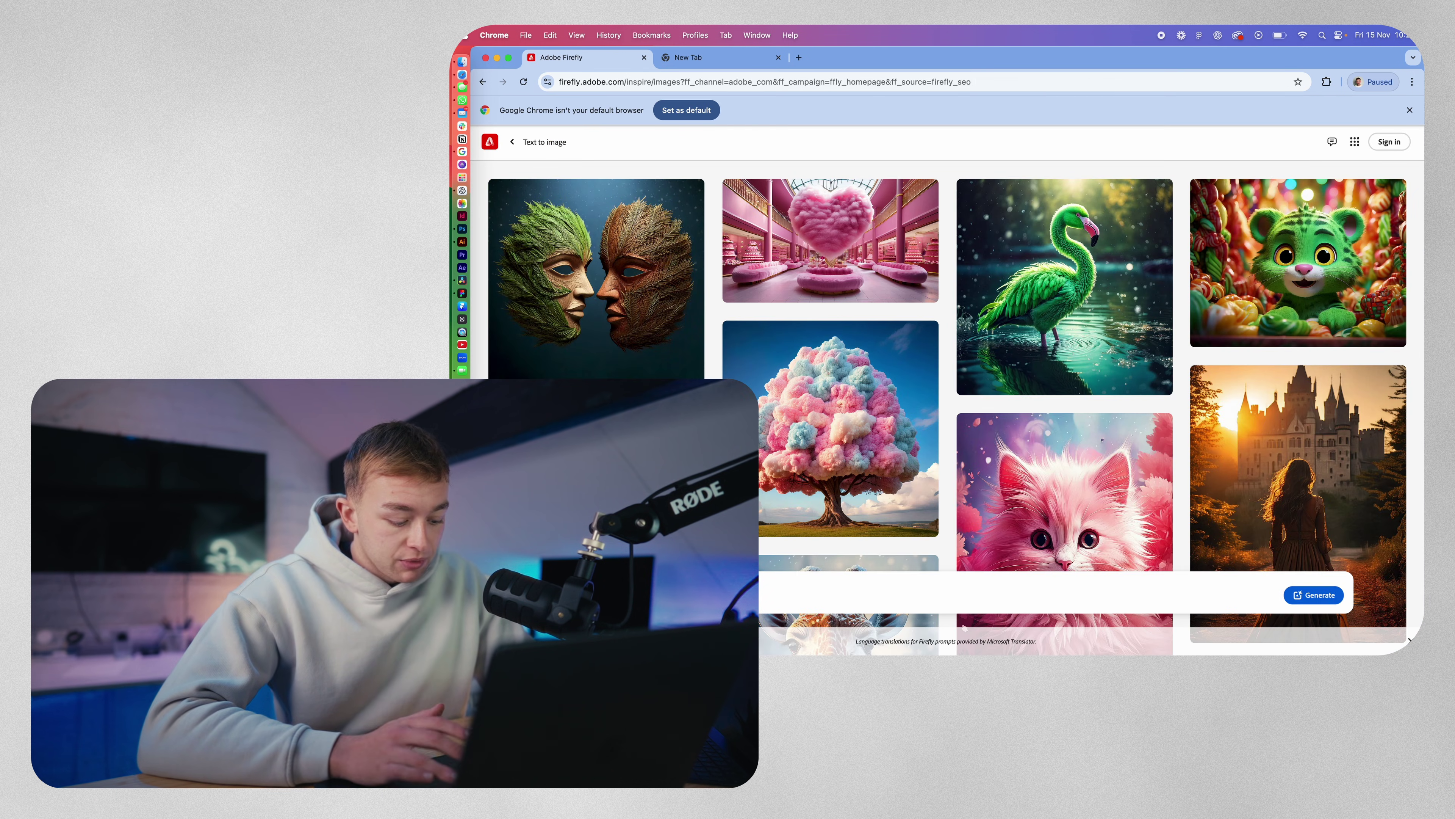
click(1326, 602)
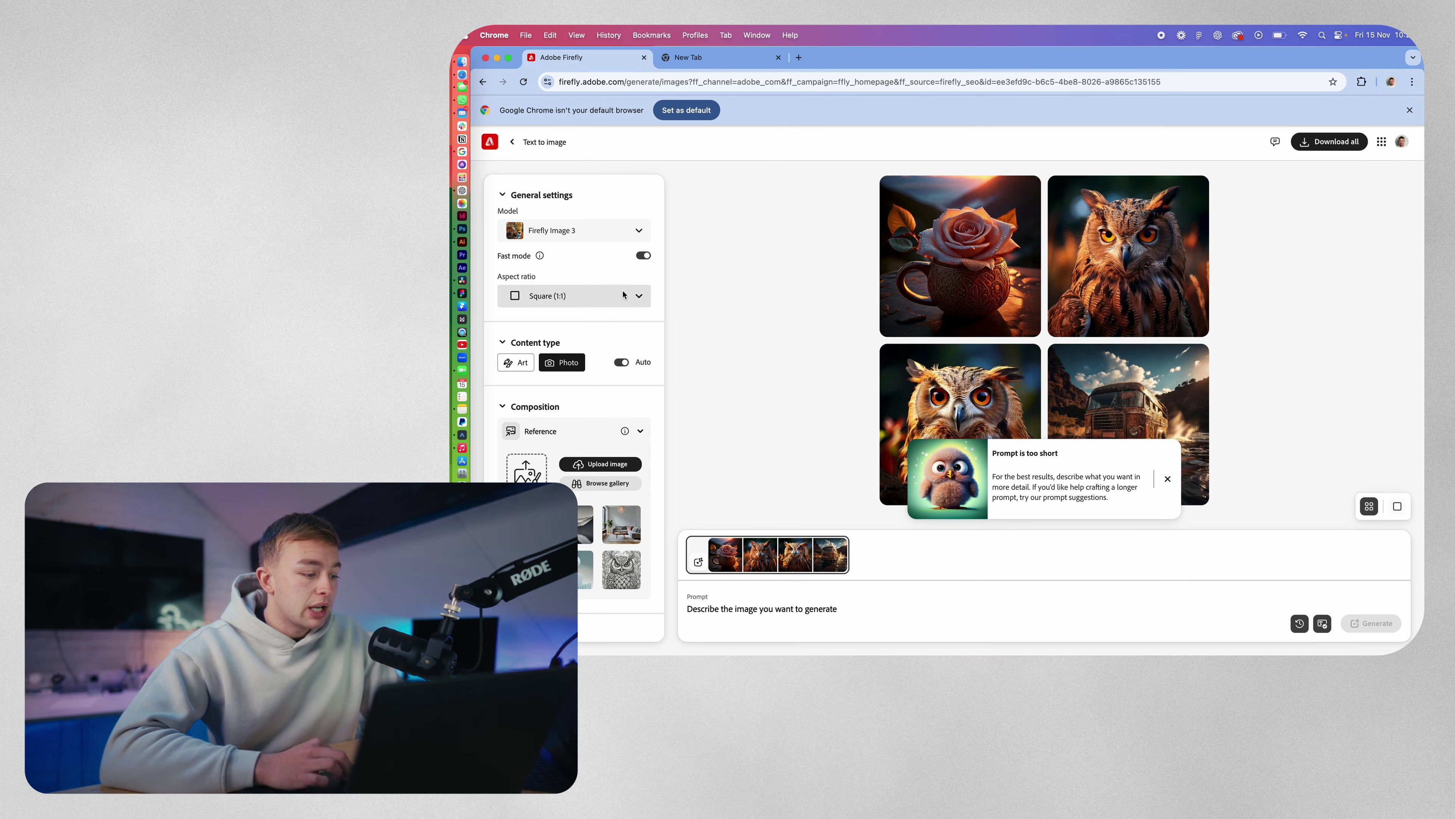
Set the aspect ratio to Widescreen (16:9) and upload the open cardboard box stock photo as the composition reference
click(623, 295)
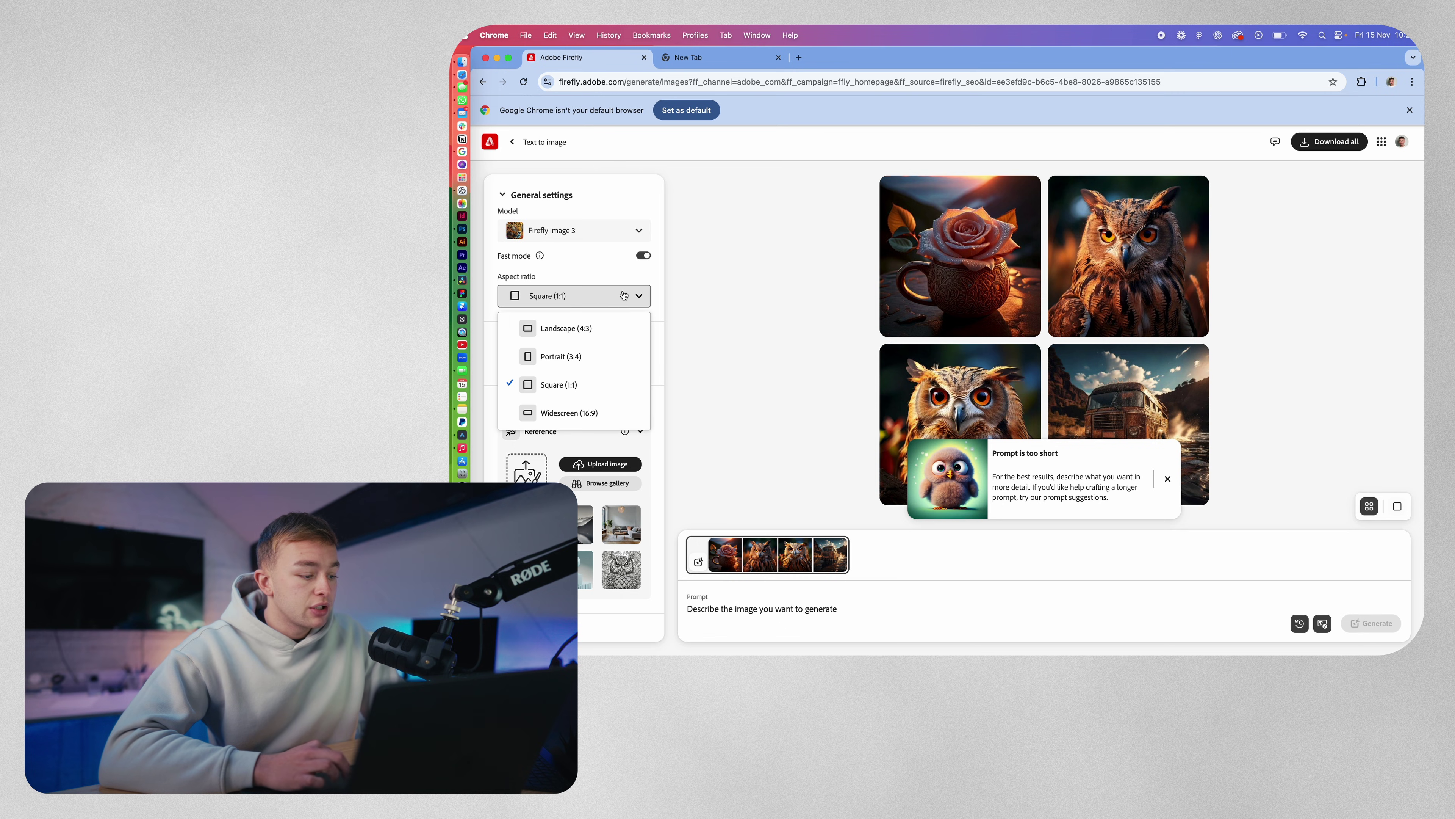
click(597, 412)
scroll(553, 309, down, 2)
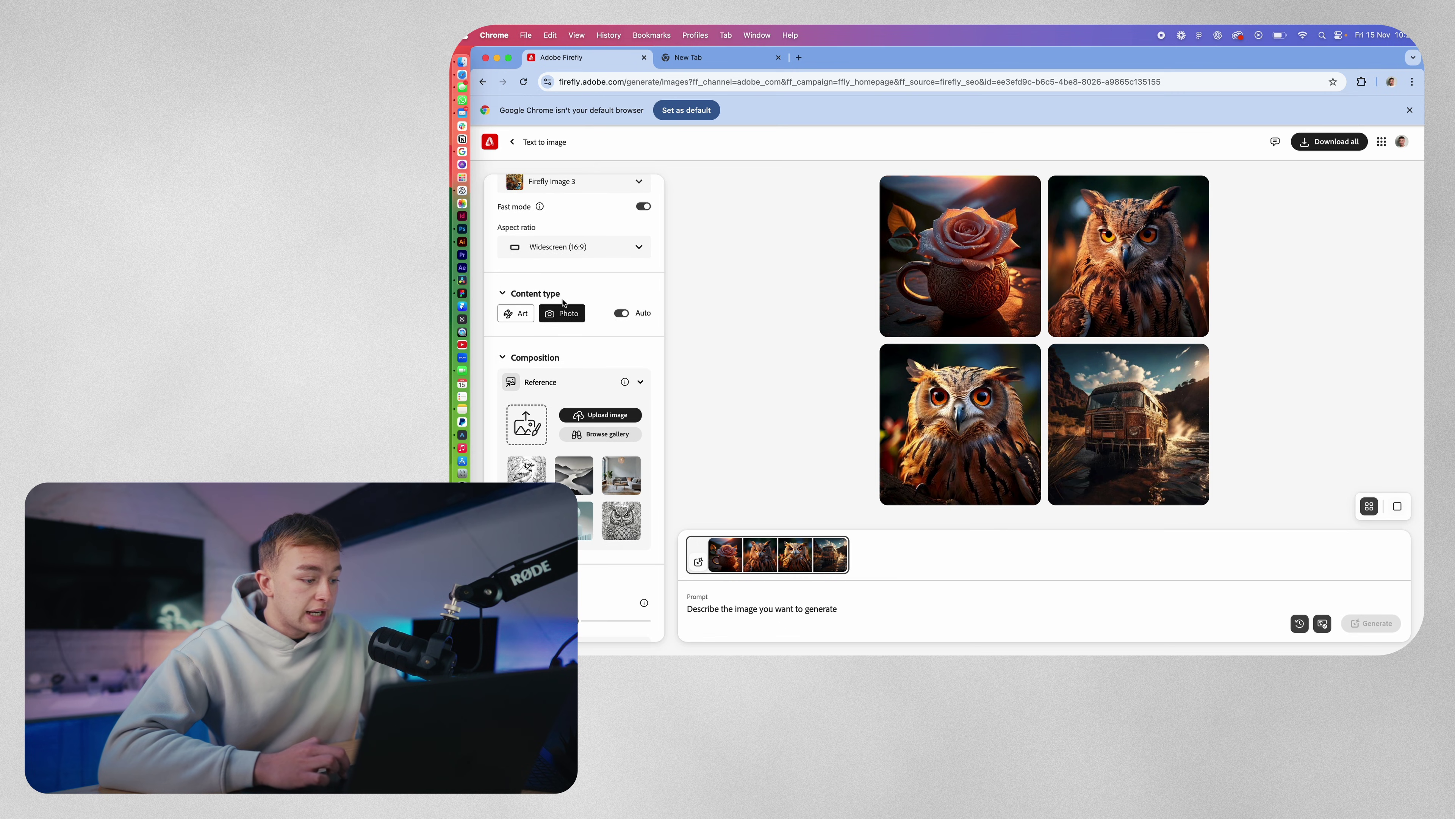
scroll(555, 275, down, 5)
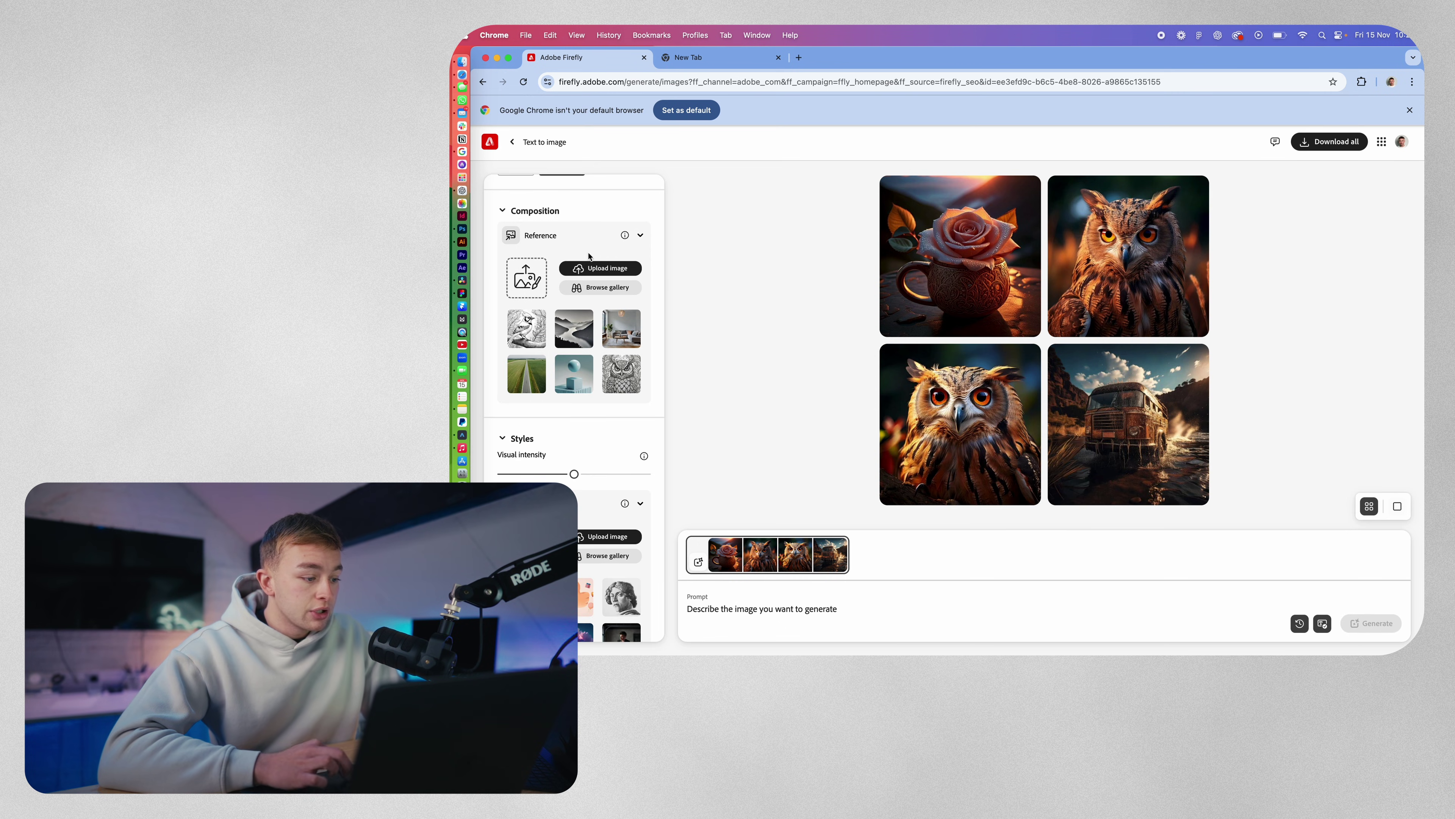
click(595, 267)
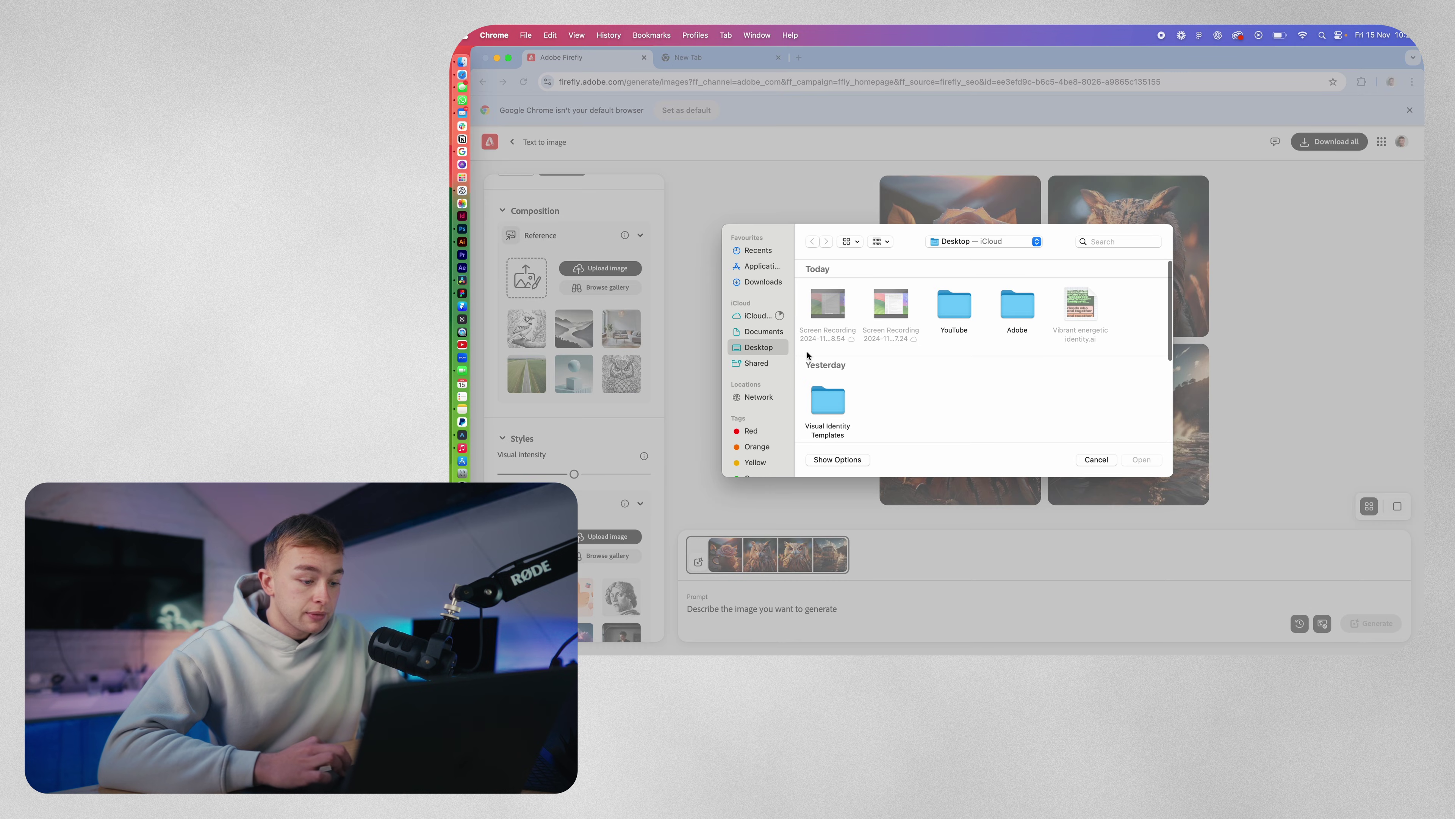
double_click(954, 305)
double_click(895, 315)
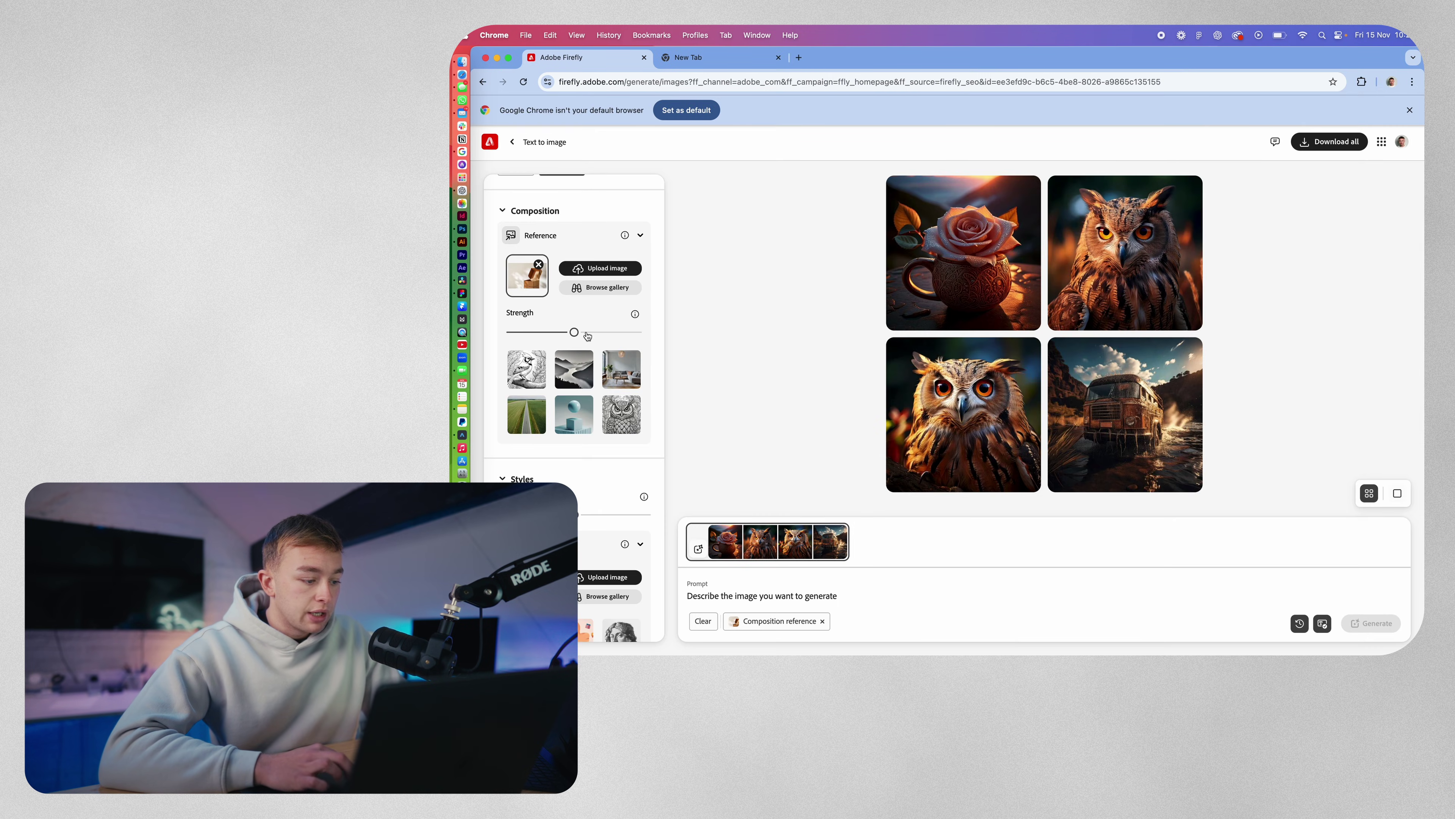
Set the composition strength to maximum and enter the prompt "cardboard box mockup, by the ocean surrounded by rocks, moody lighting, studio light"
text(card)
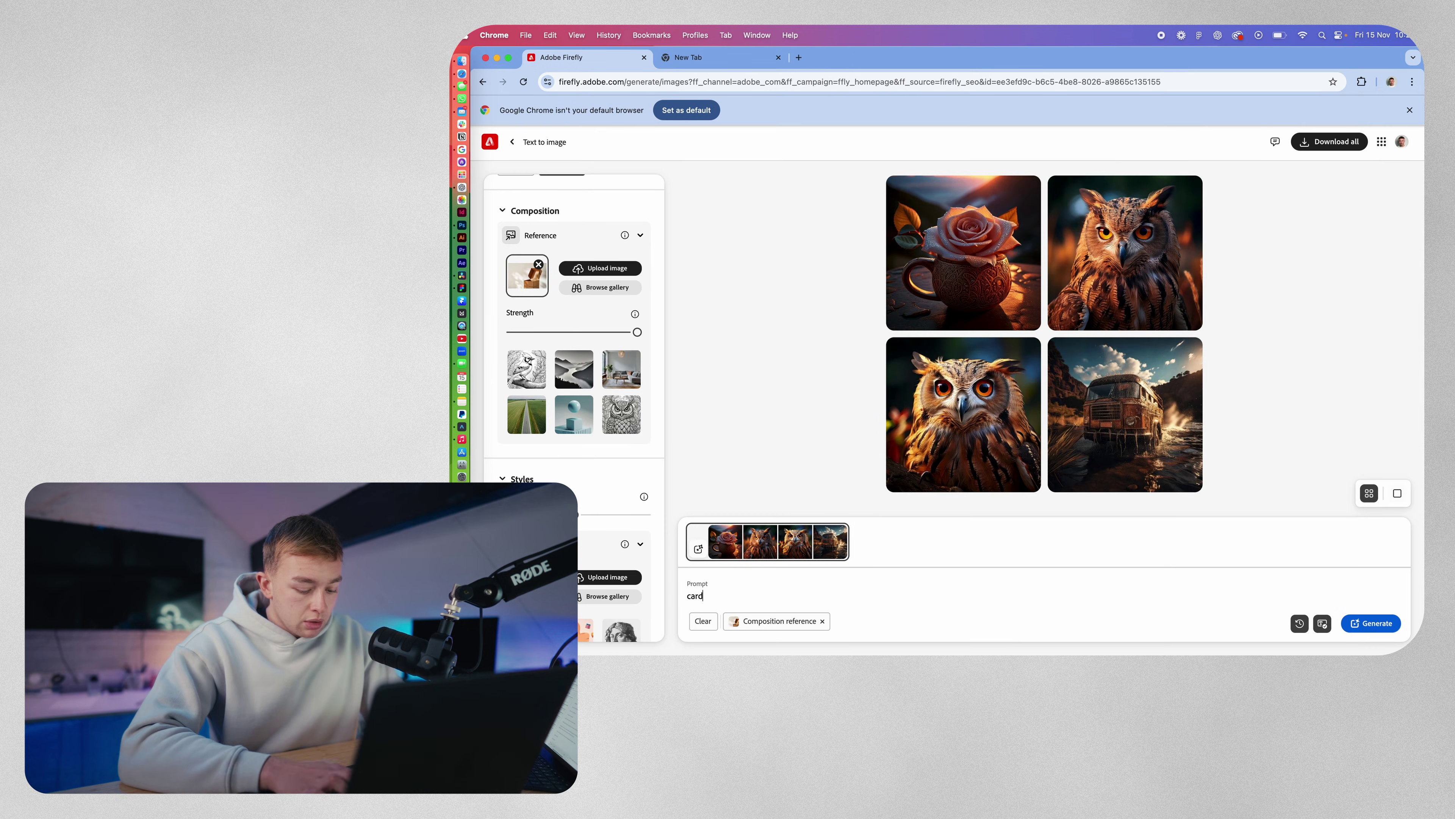
text(board box mockup, by the oc)
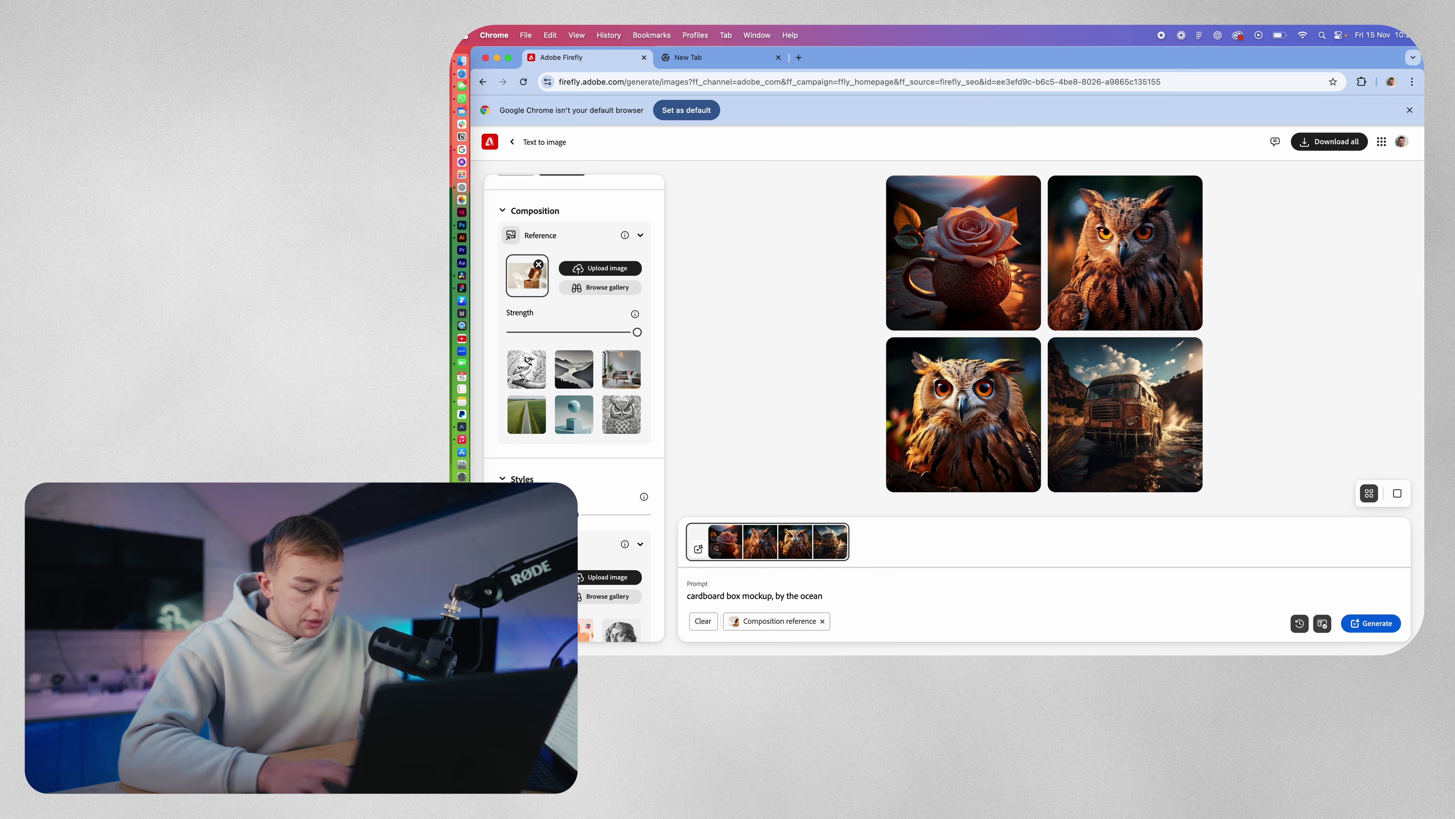
text(ean)
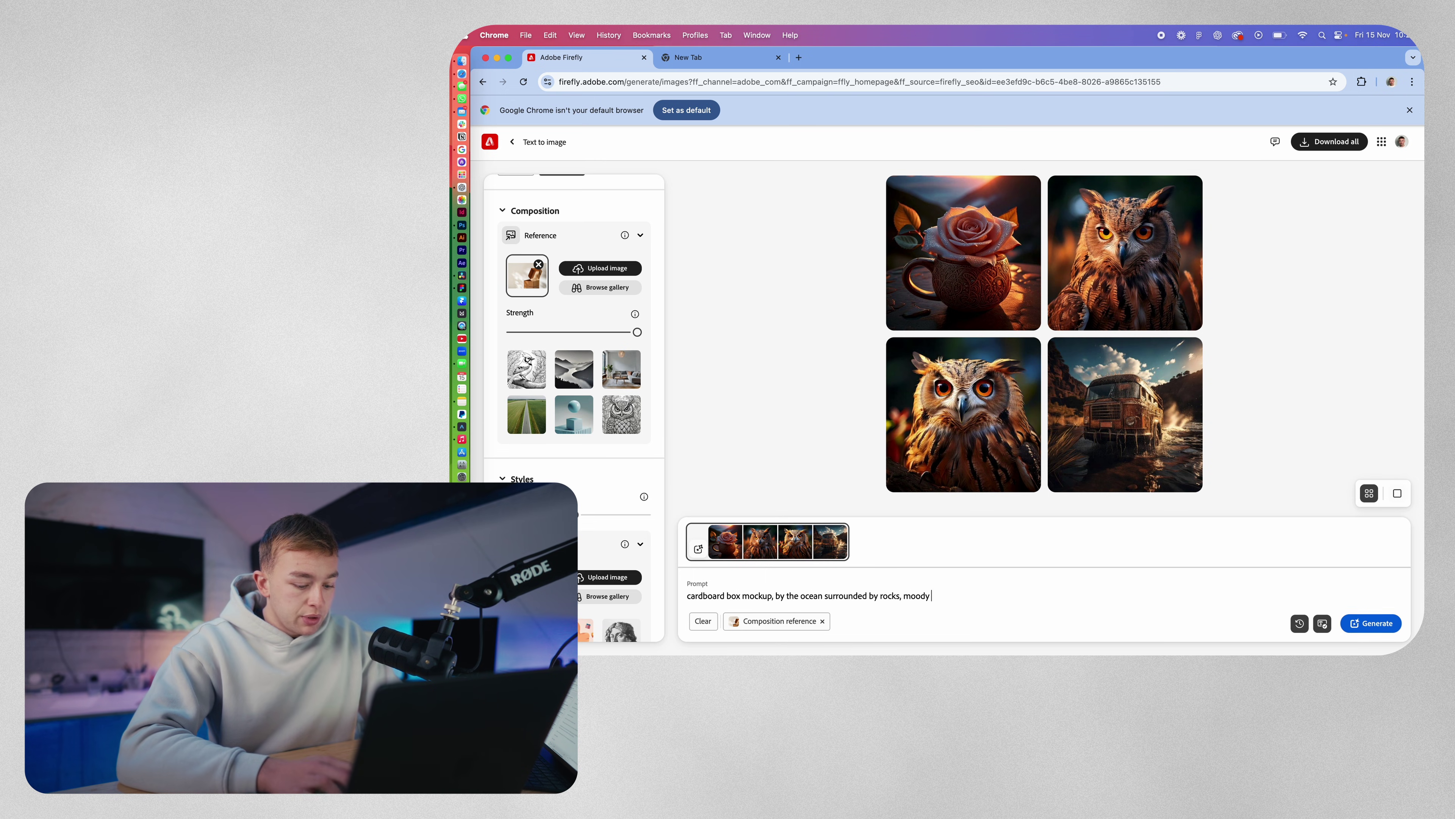
text(lighting, studio light)
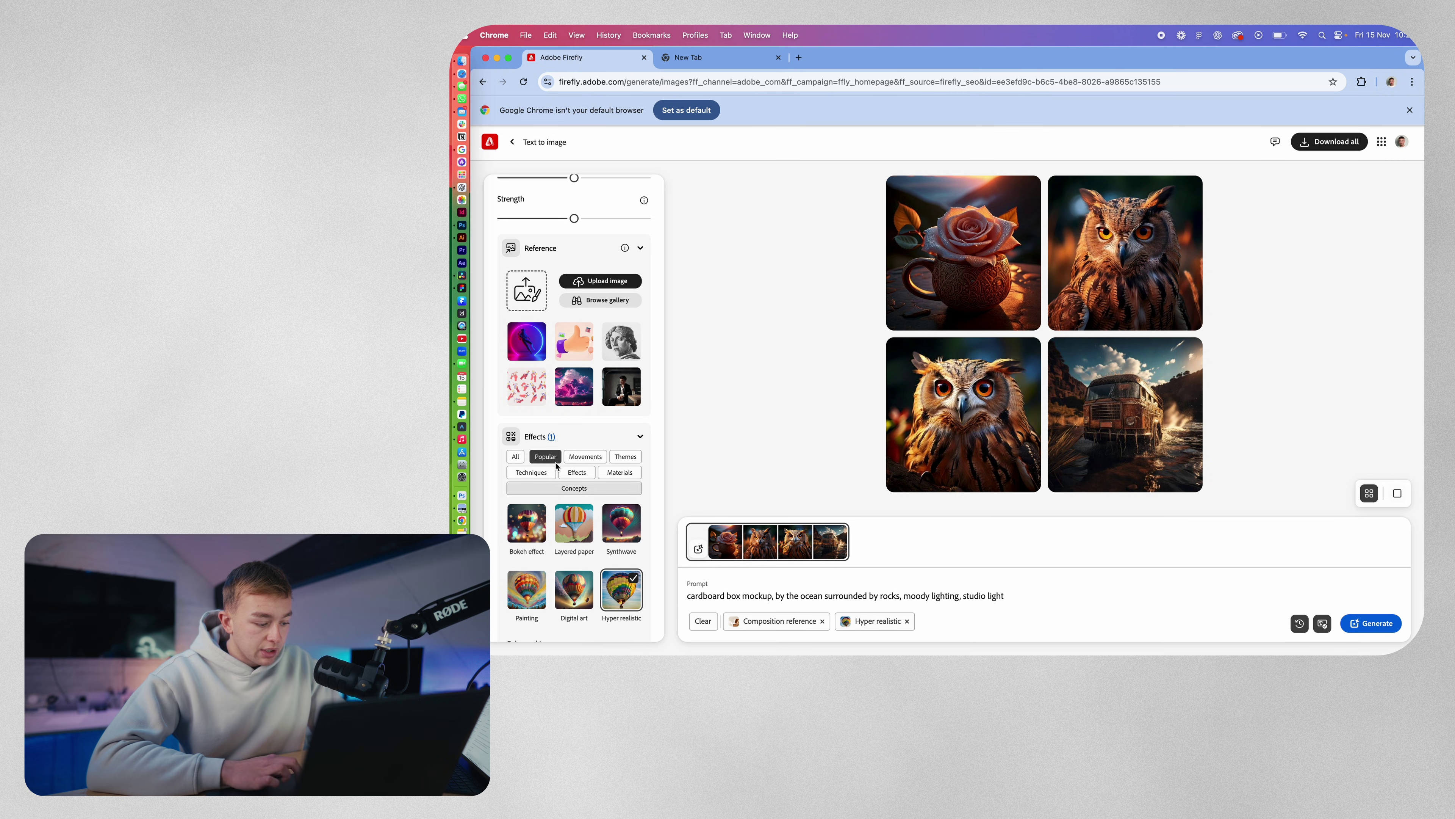
Apply the Hyper realistic effect with Studio light lighting and generate the cardboard box images
scroll(555, 466, down, 3)
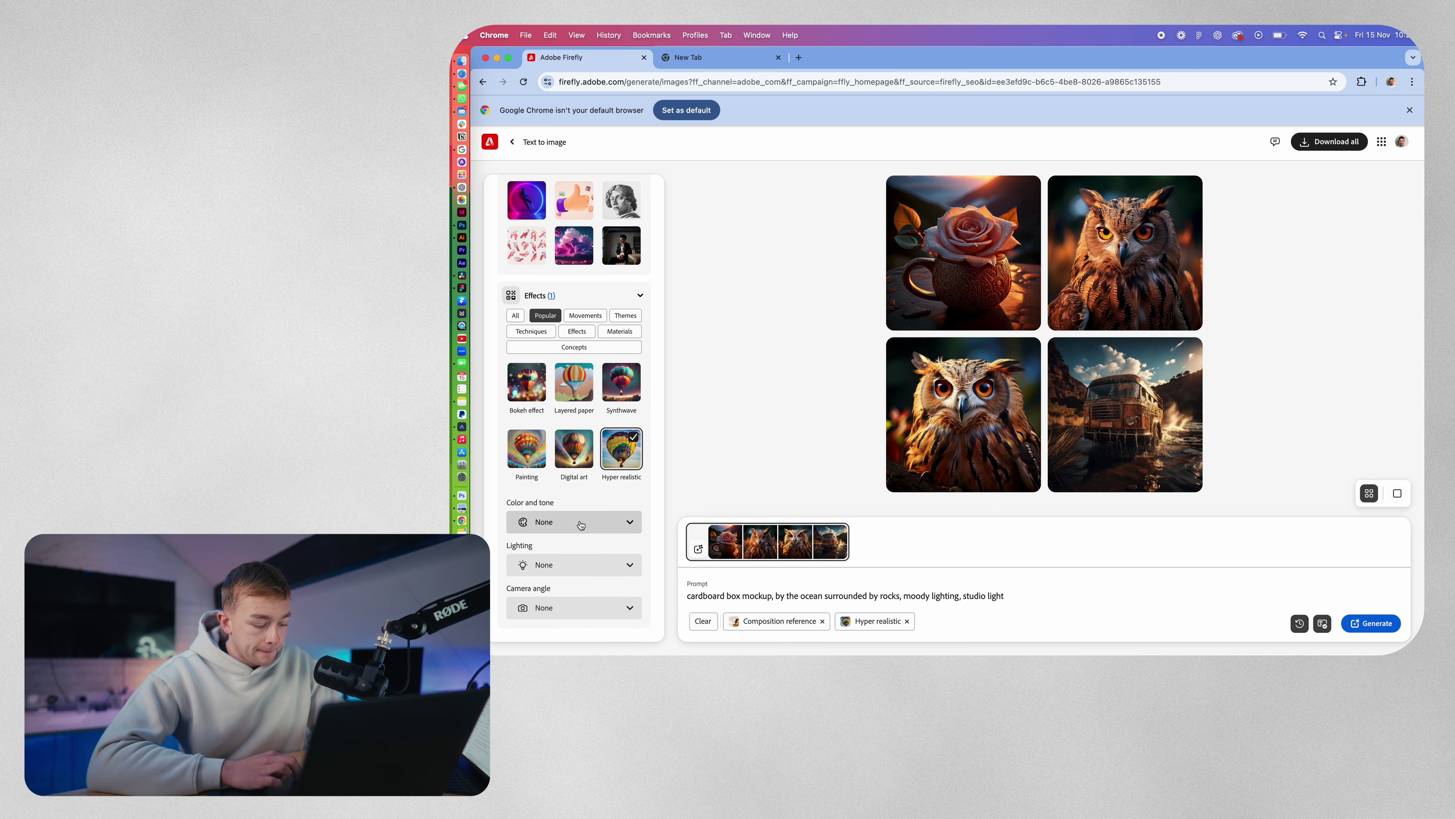
click(573, 559)
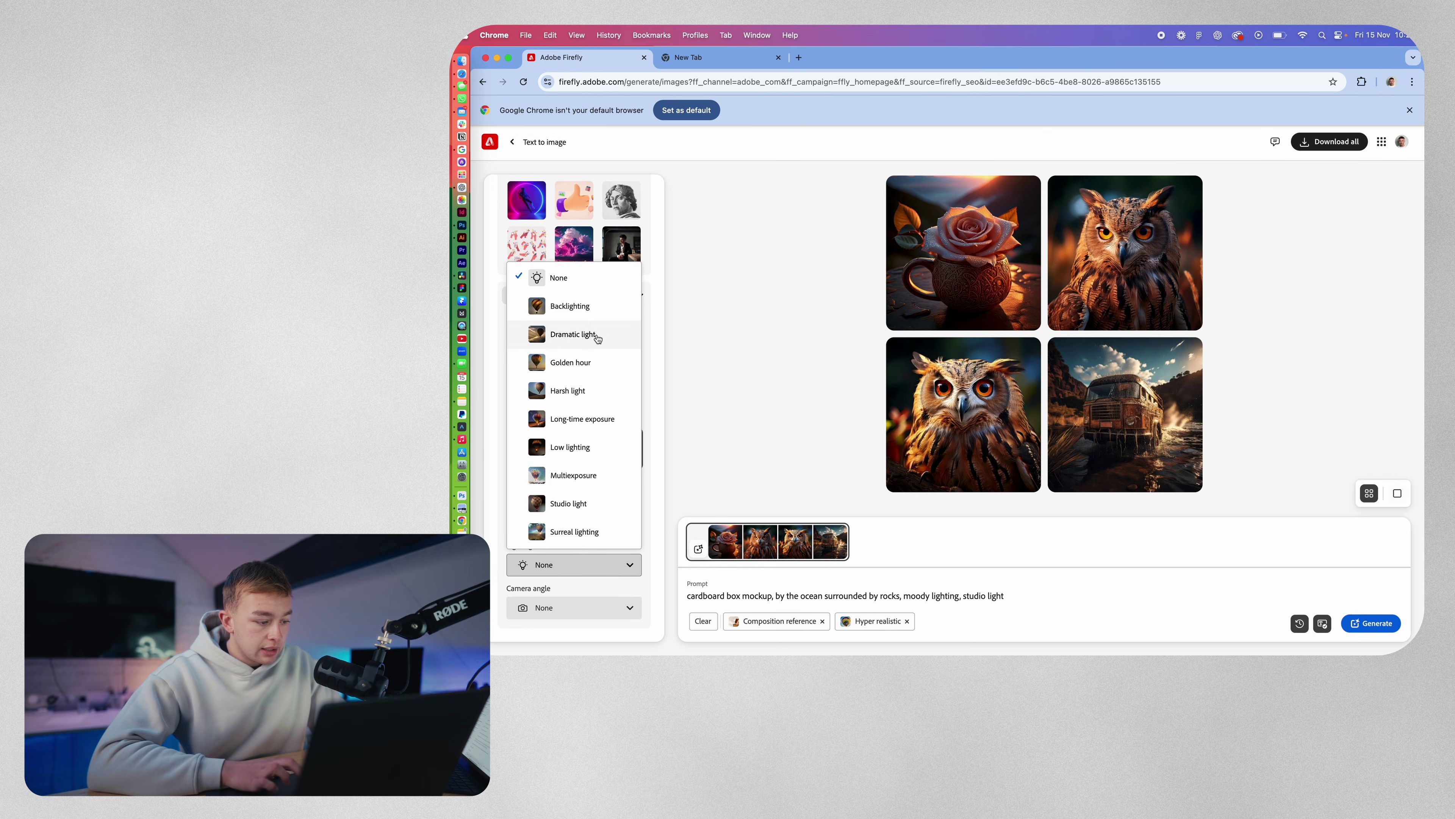
click(583, 502)
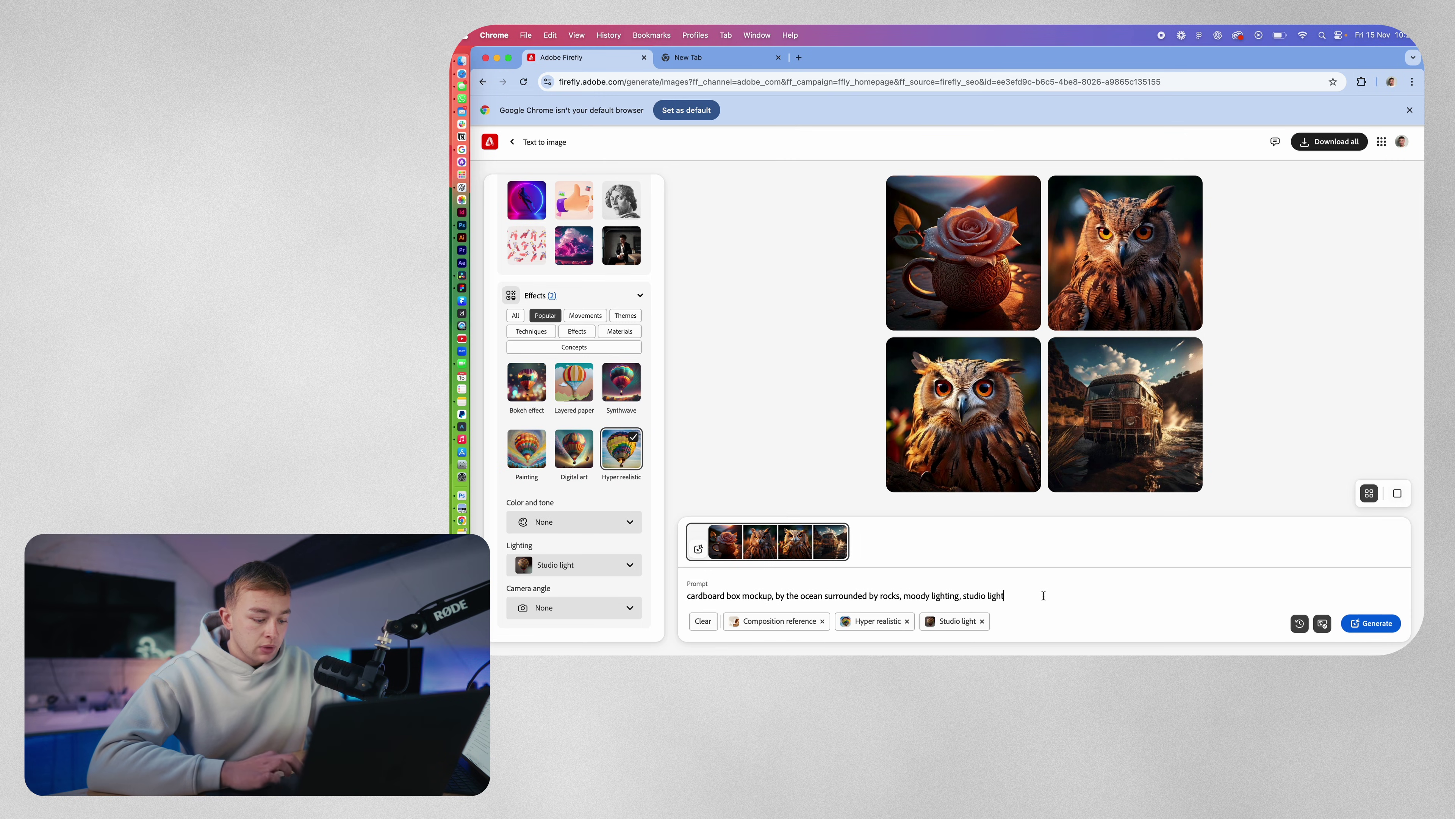
click(1371, 623)
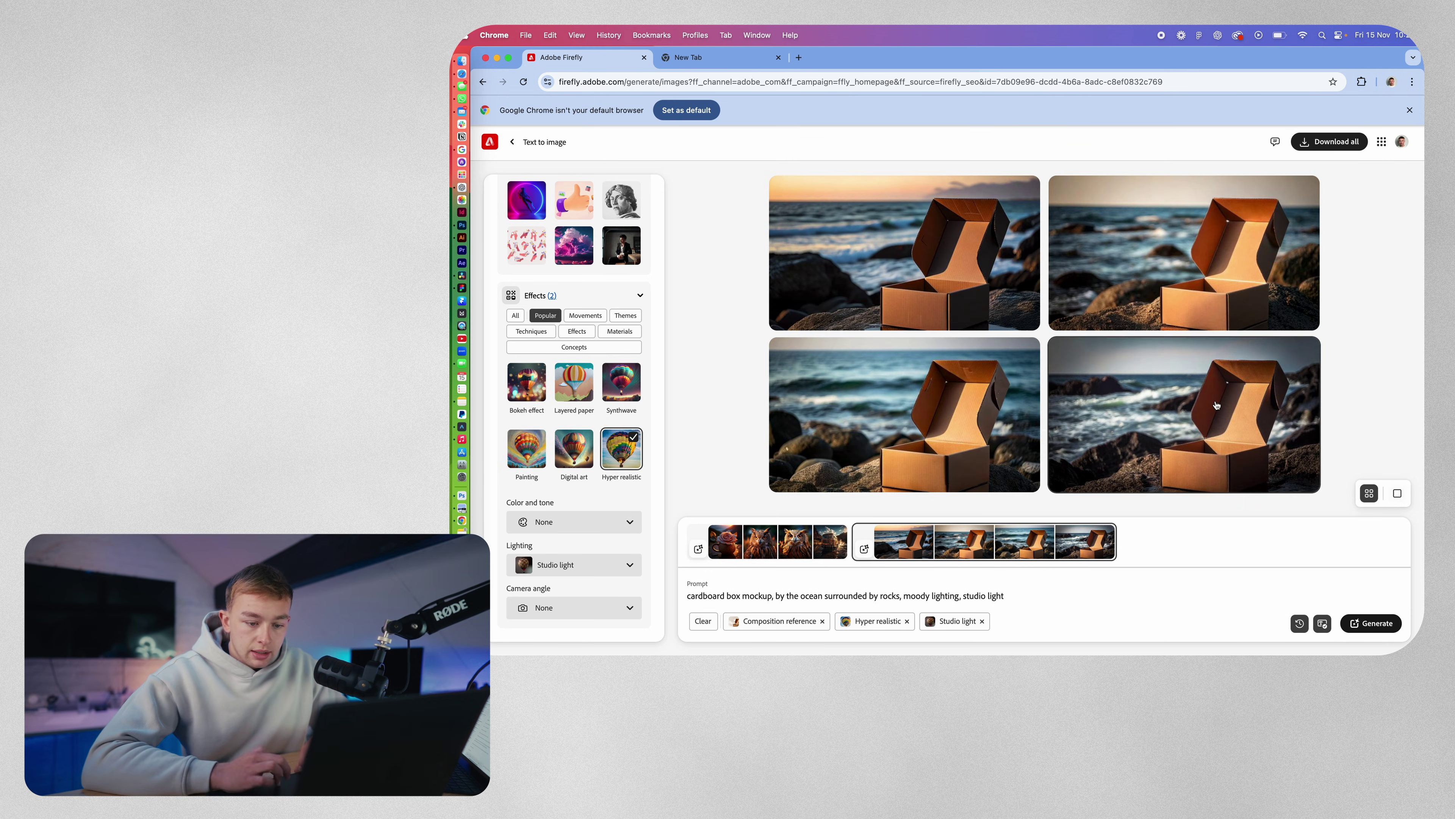
Download the second of the generated cardboard box images
mouse_move(891, 414)
mouse_move(1306, 191)
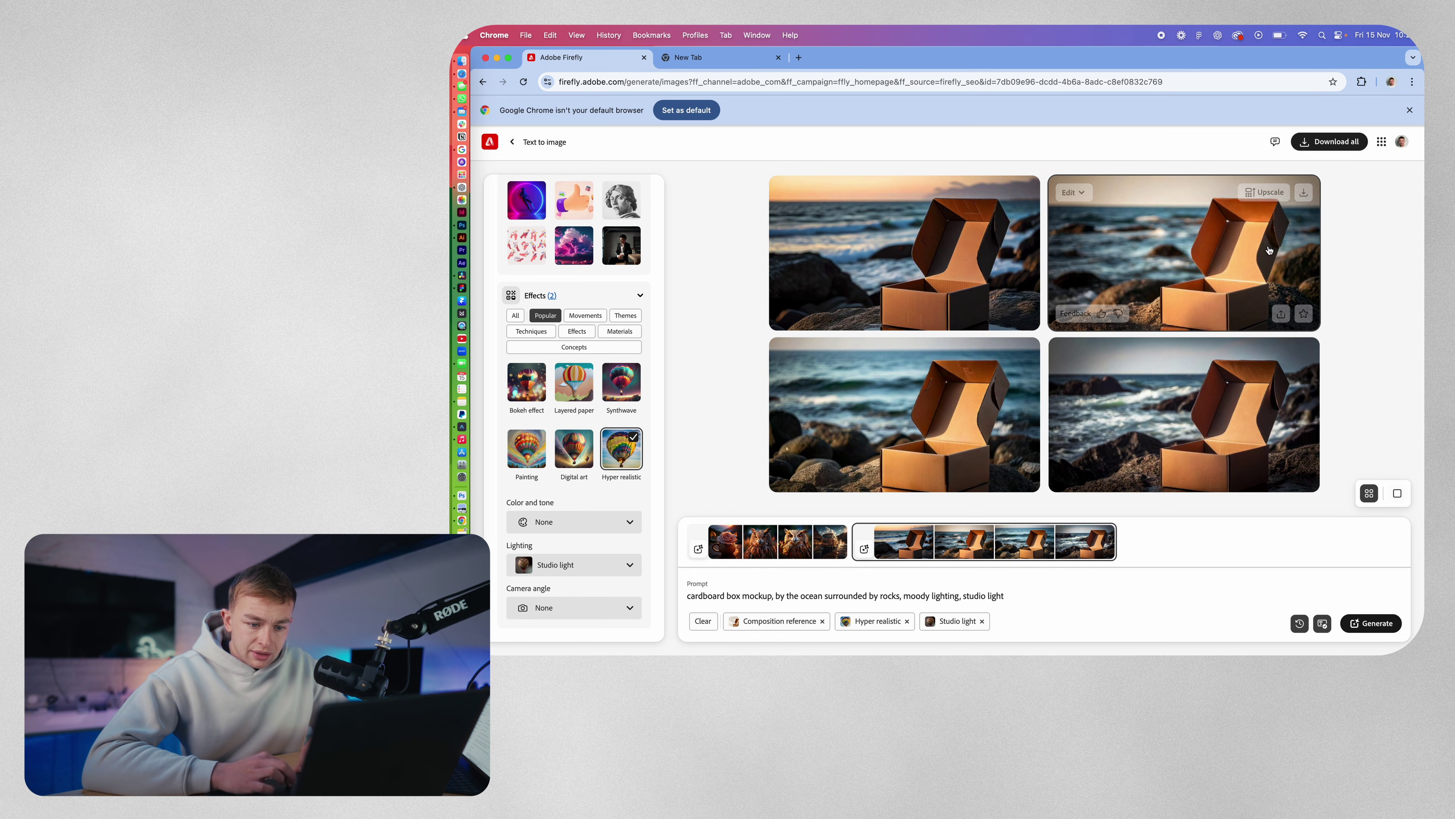
click(1306, 191)
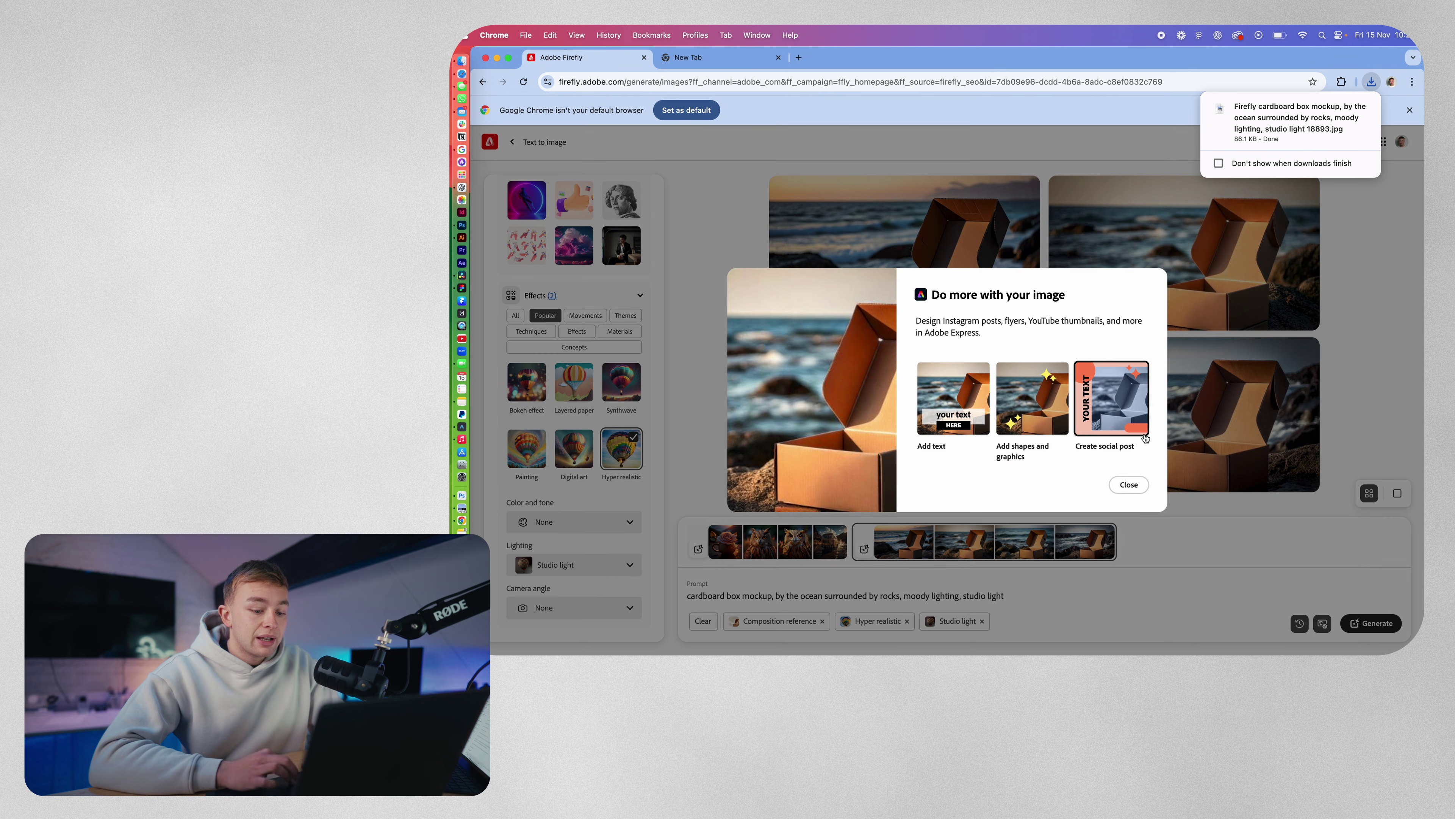
click(1128, 484)
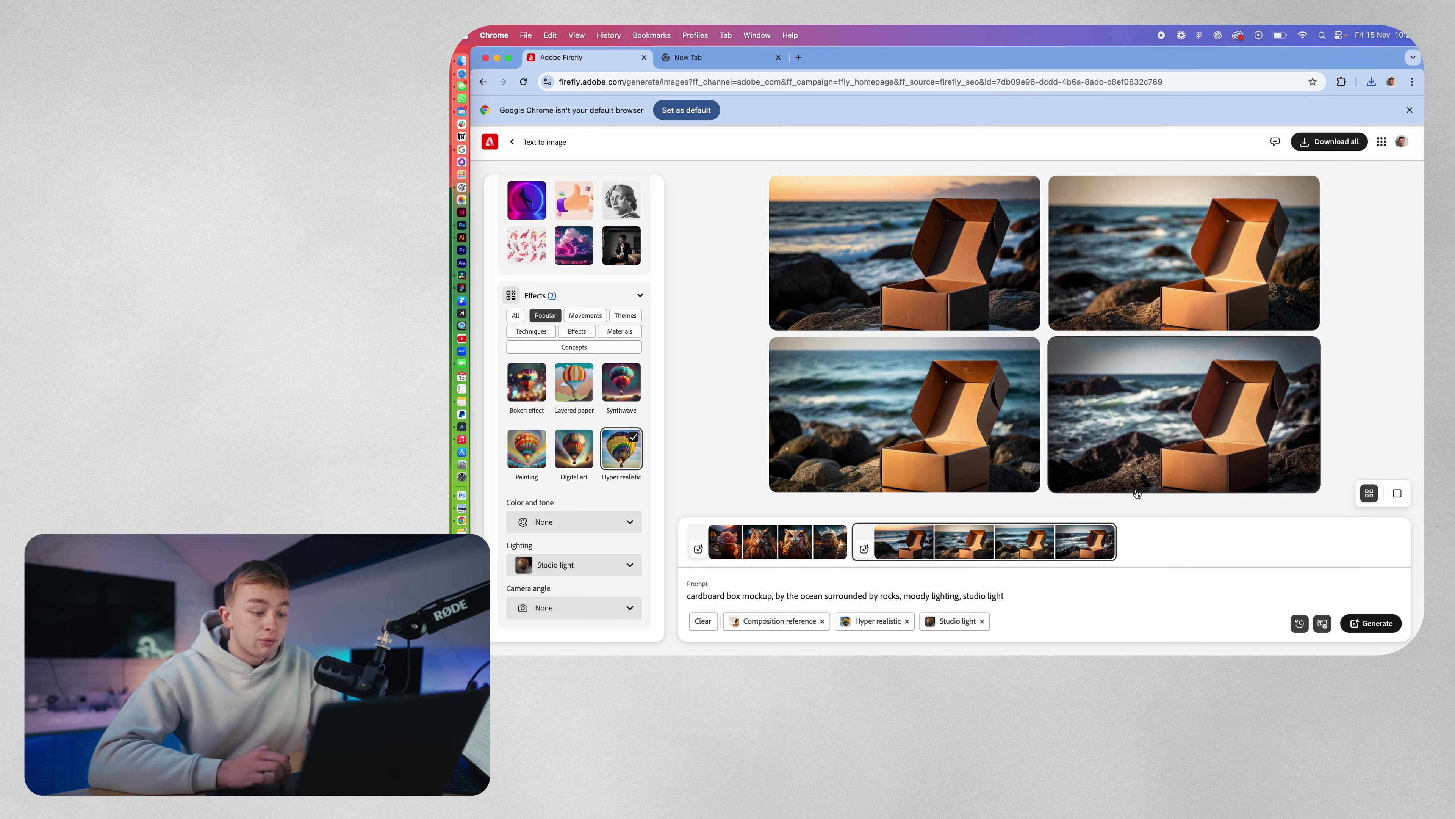
Remove the composition reference and upload the downloaded cardboard box image as the style reference
scroll(576, 289, up, 5)
scroll(576, 290, up, 5)
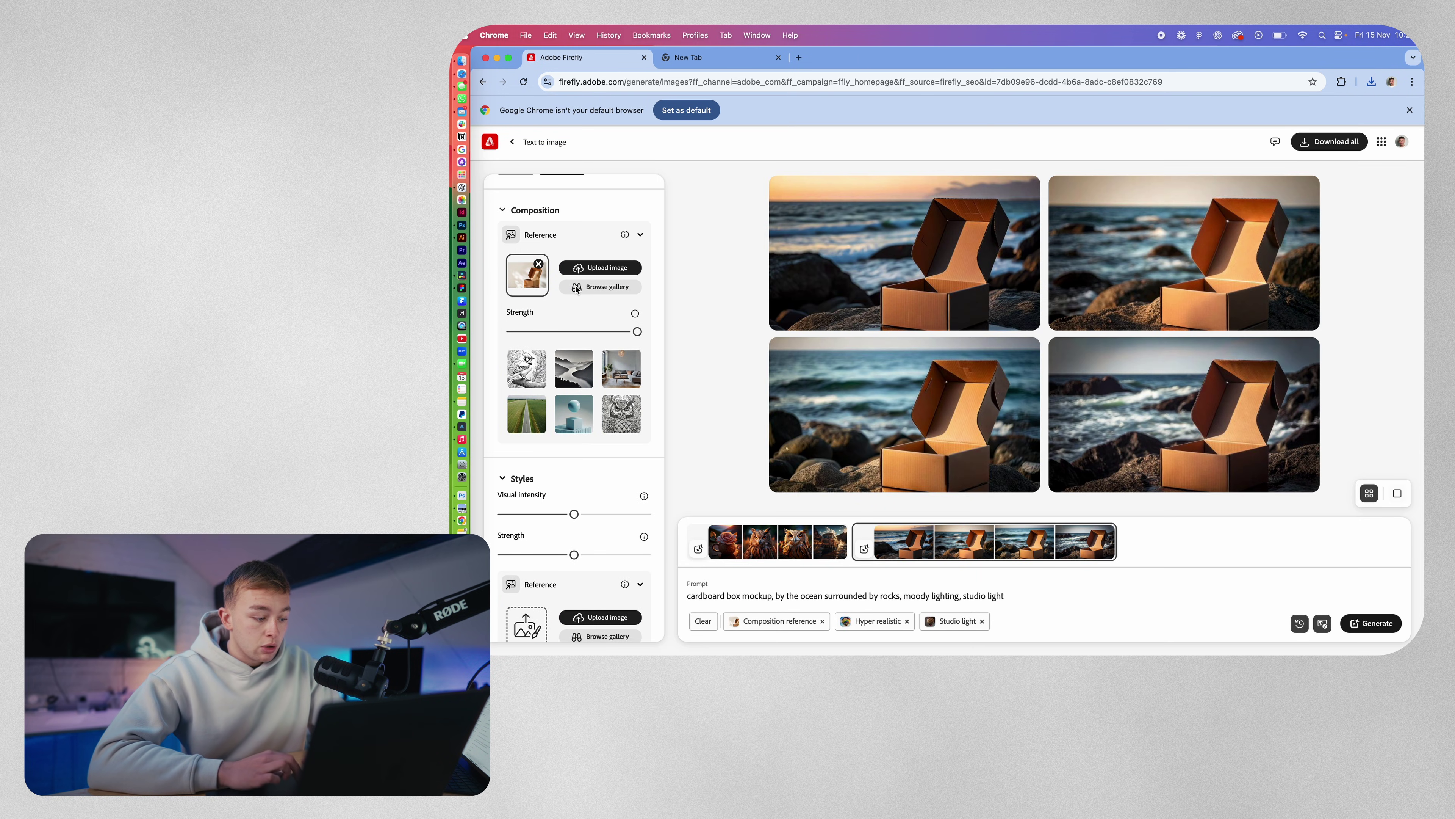
click(539, 264)
scroll(593, 438, down, 3)
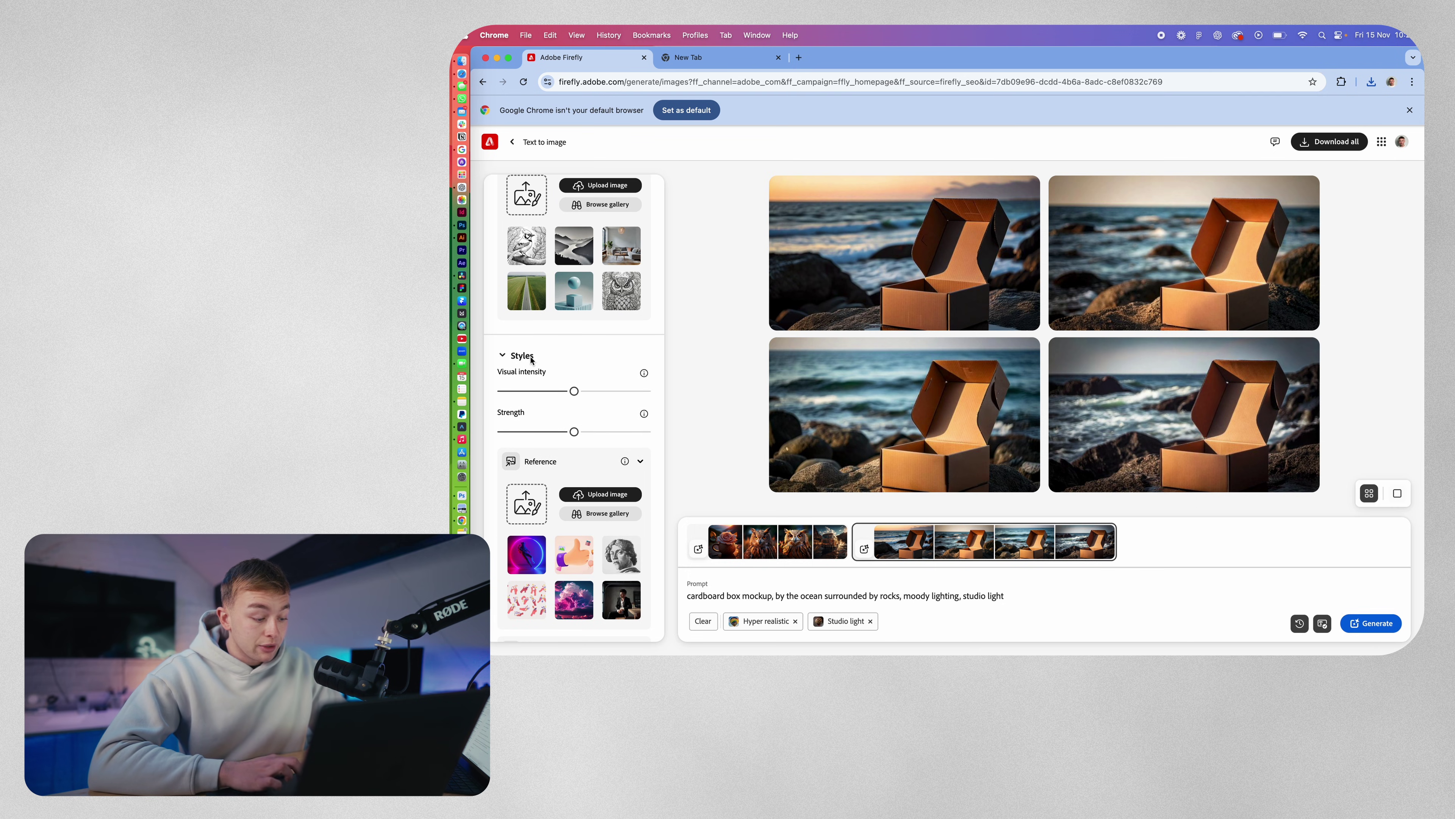
click(600, 493)
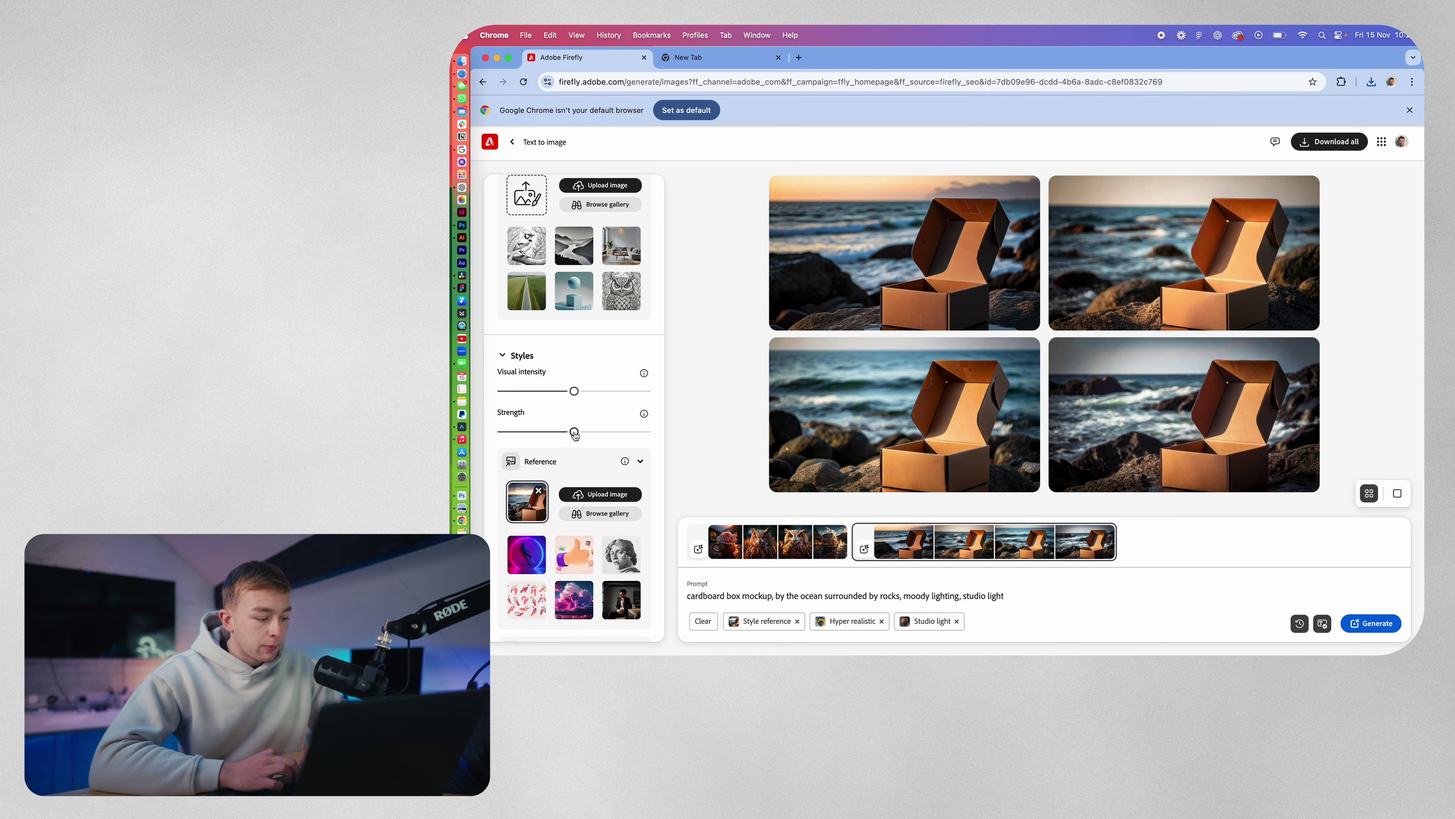
Set style strength and visual intensity to maximum, and generate images from "poster, by the ocean surrounded by rocks, moody lighting, studio light"
drag(574, 431, 683, 435)
drag(563, 391, 756, 398)
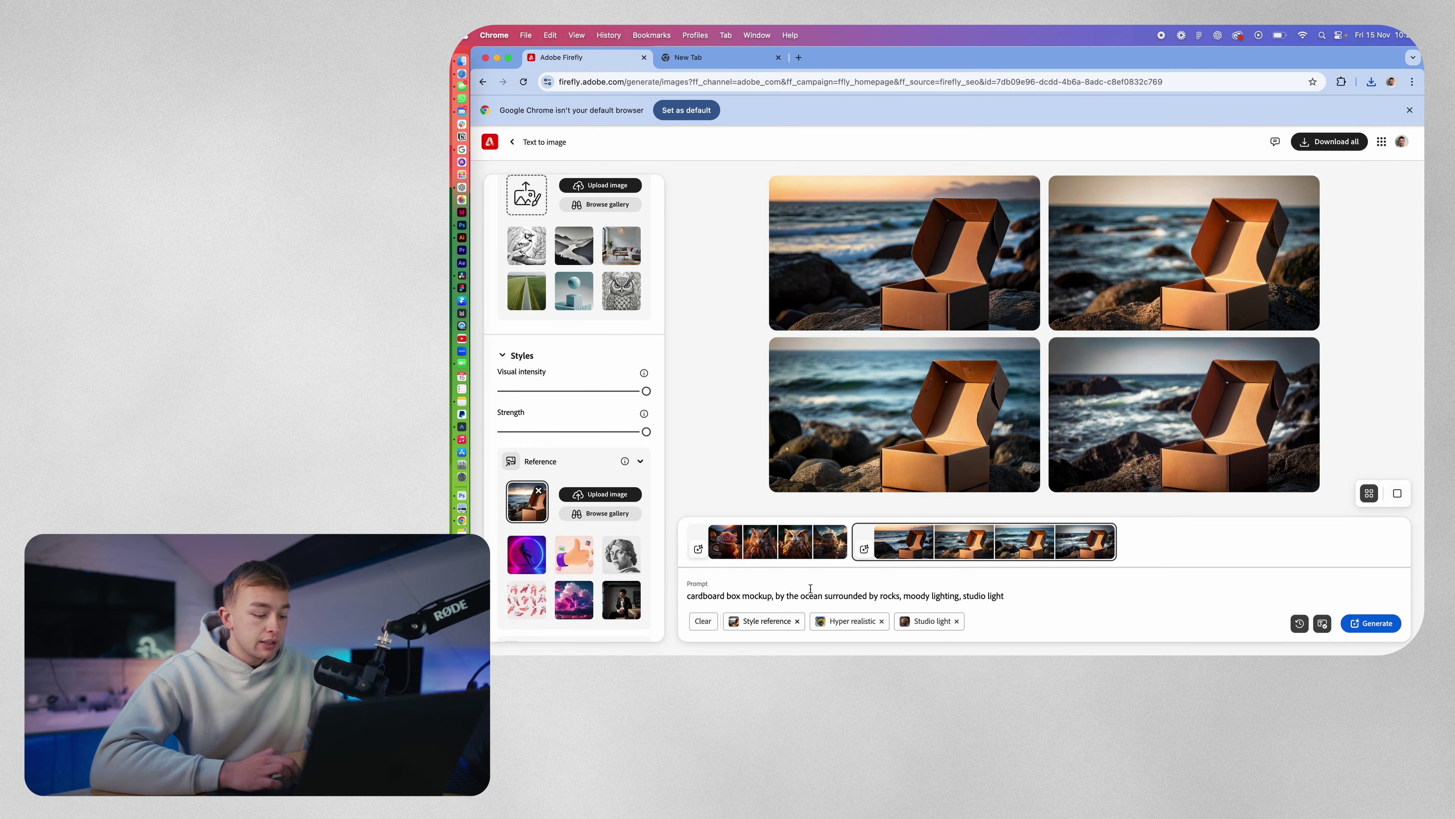
click(824, 593)
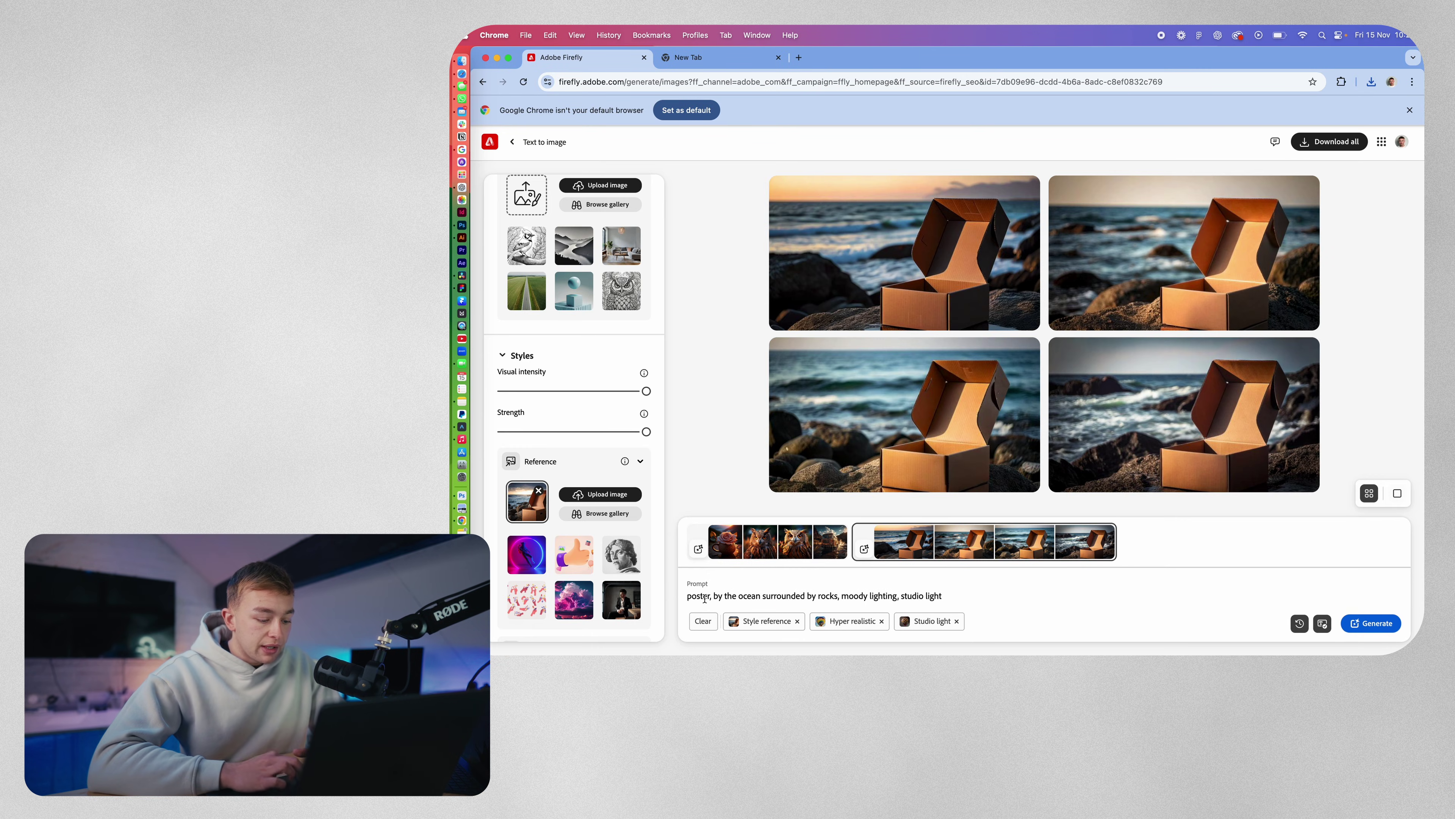
click(1371, 623)
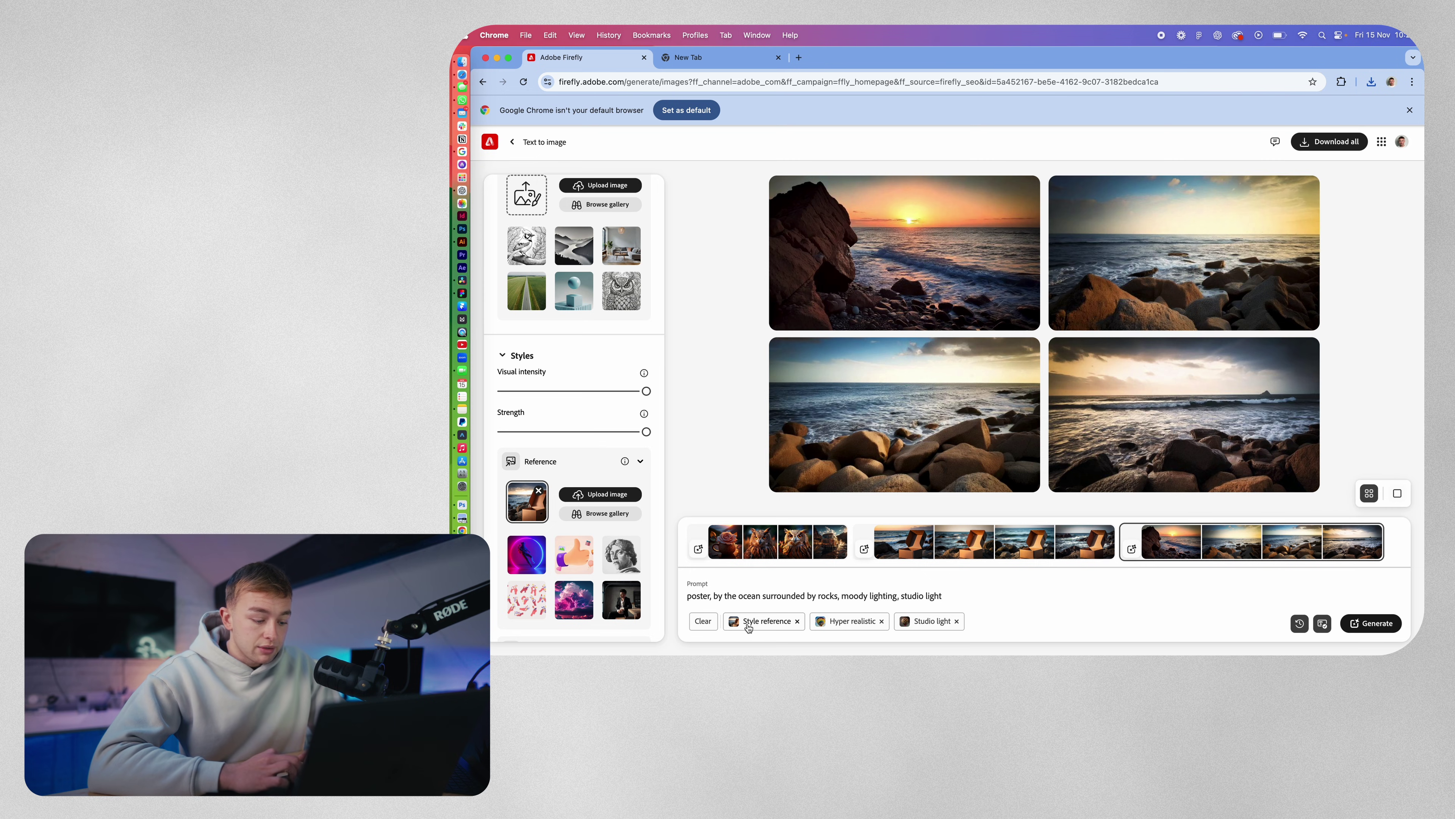
Extend the start of the prompt to "poster mockup isolated" and generate the images again
text(mockup)
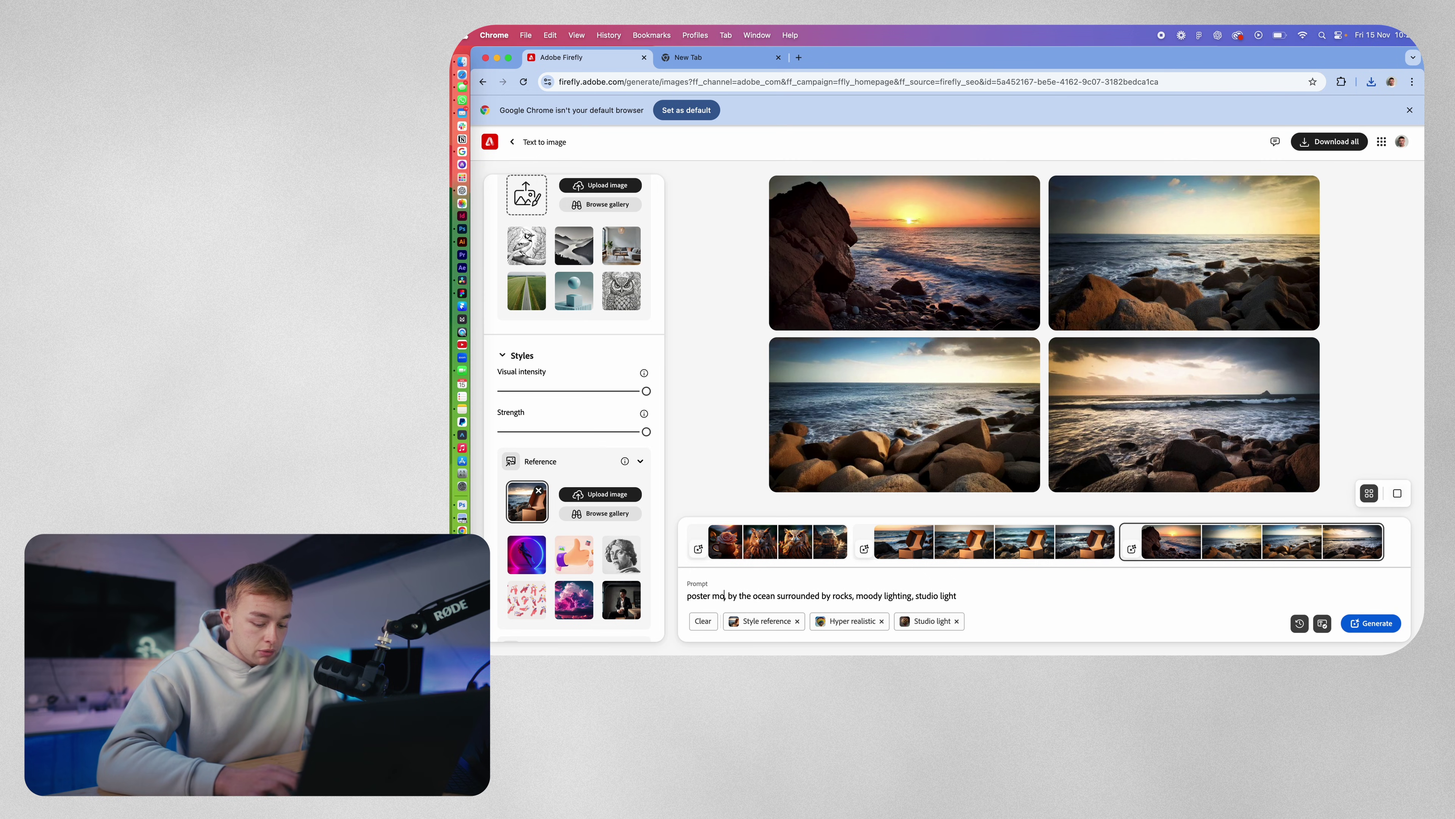
text( isolated)
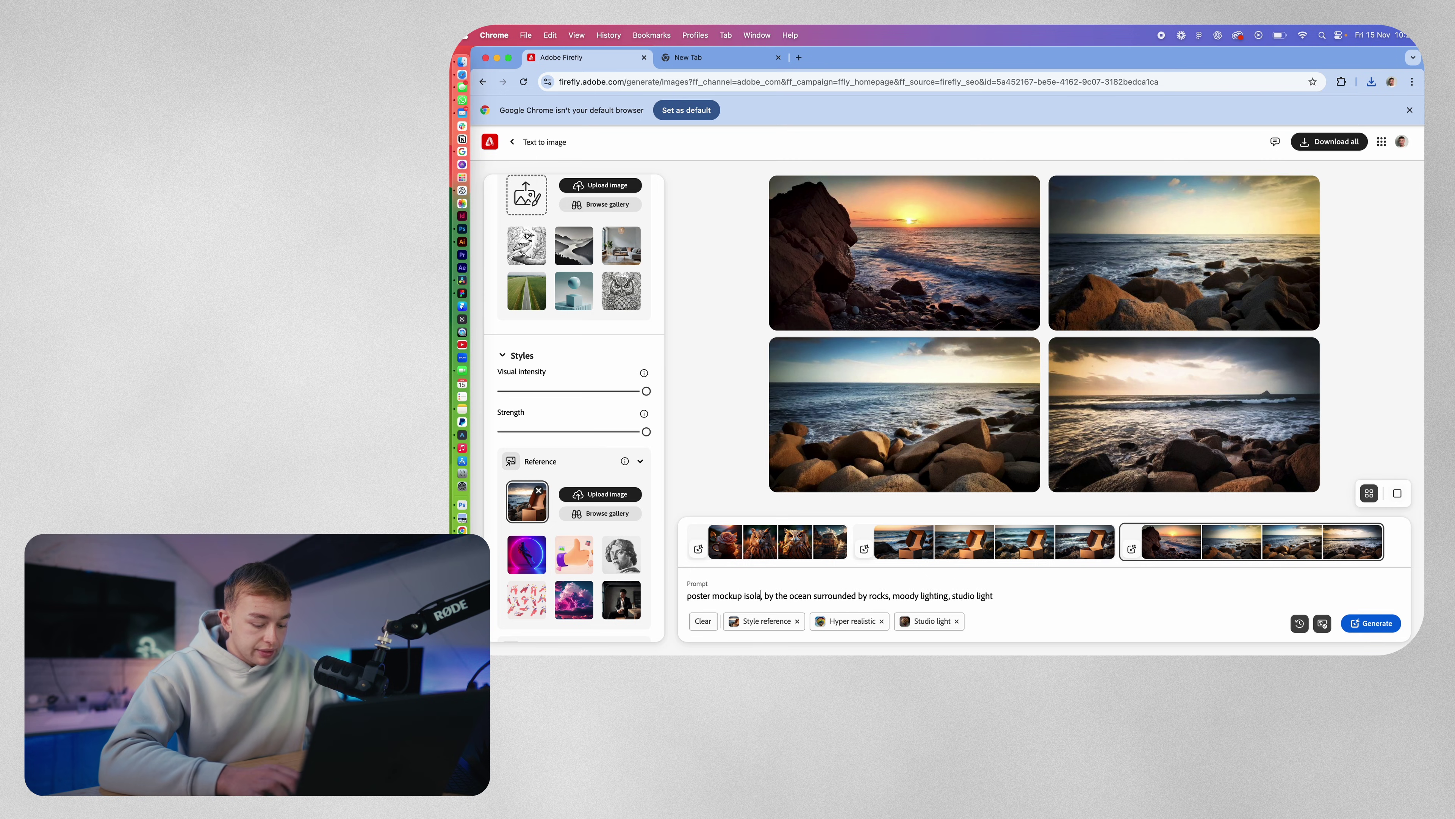
key(Return)
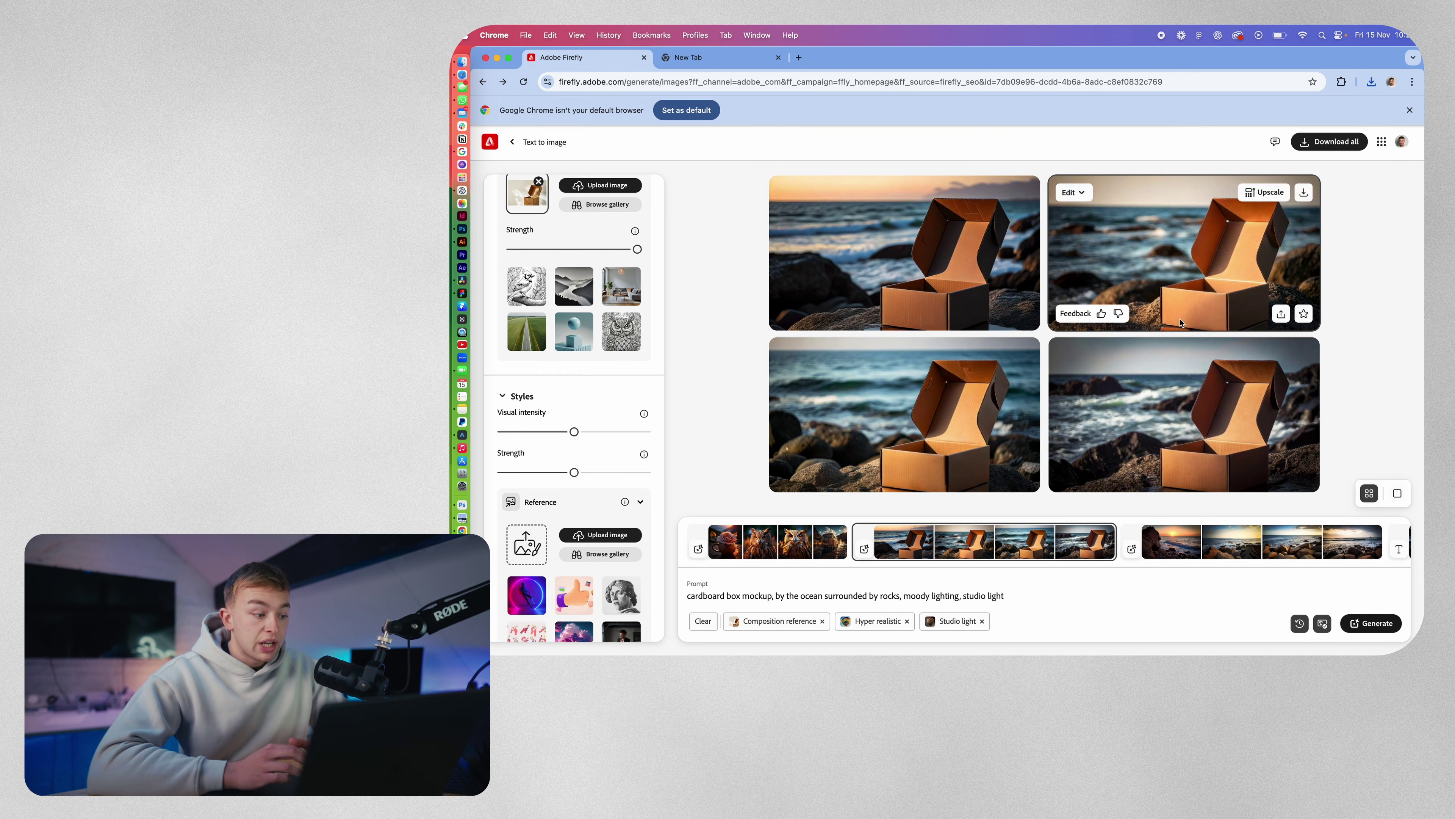
Upscale the second cardboard box image from the earlier box results and download it
click(1258, 192)
click(1304, 193)
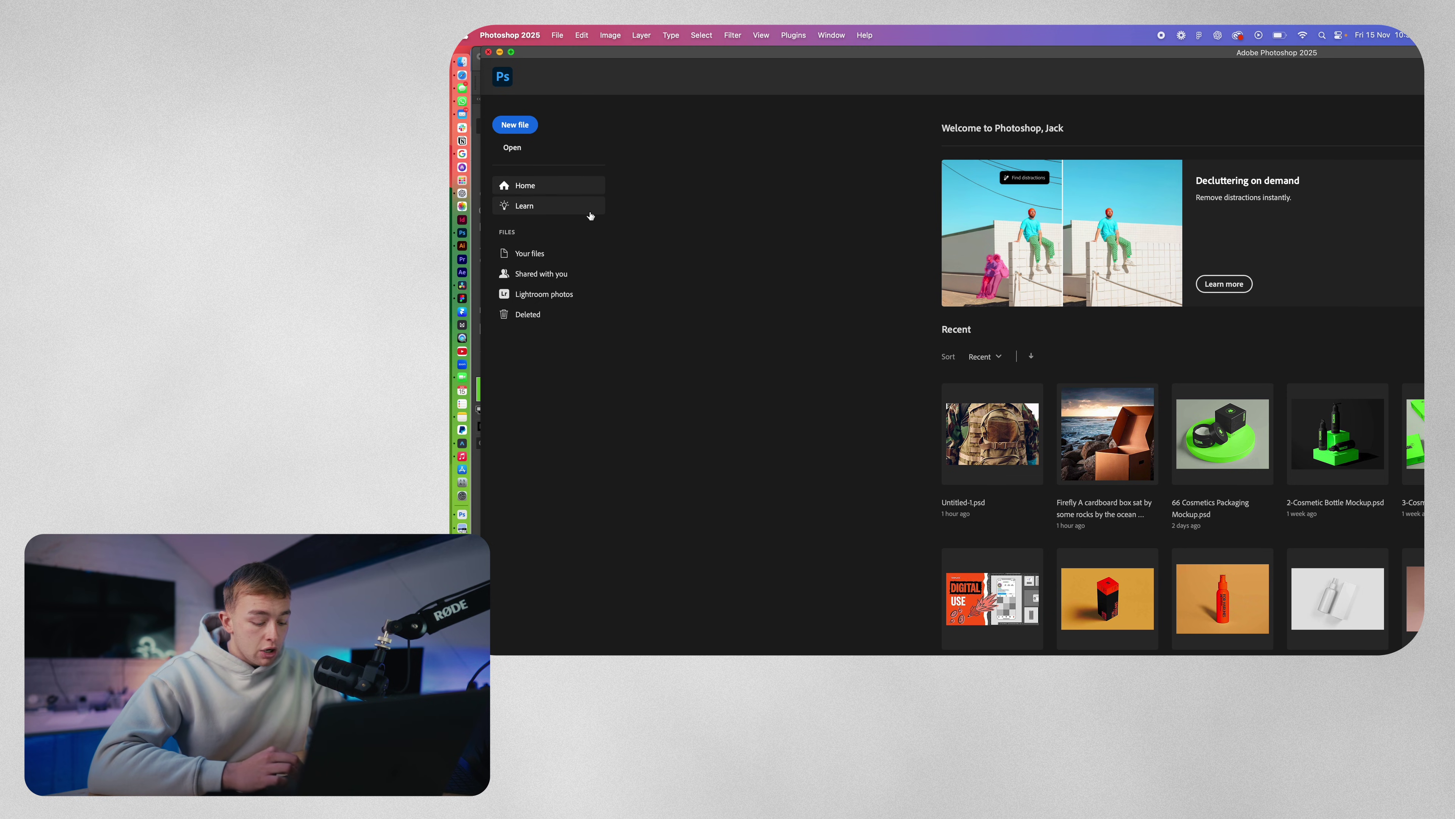
Create a 2688 x 1536 px document in Photoshop and add the box image and the black SMASH. logo as separate layers
click(514, 123)
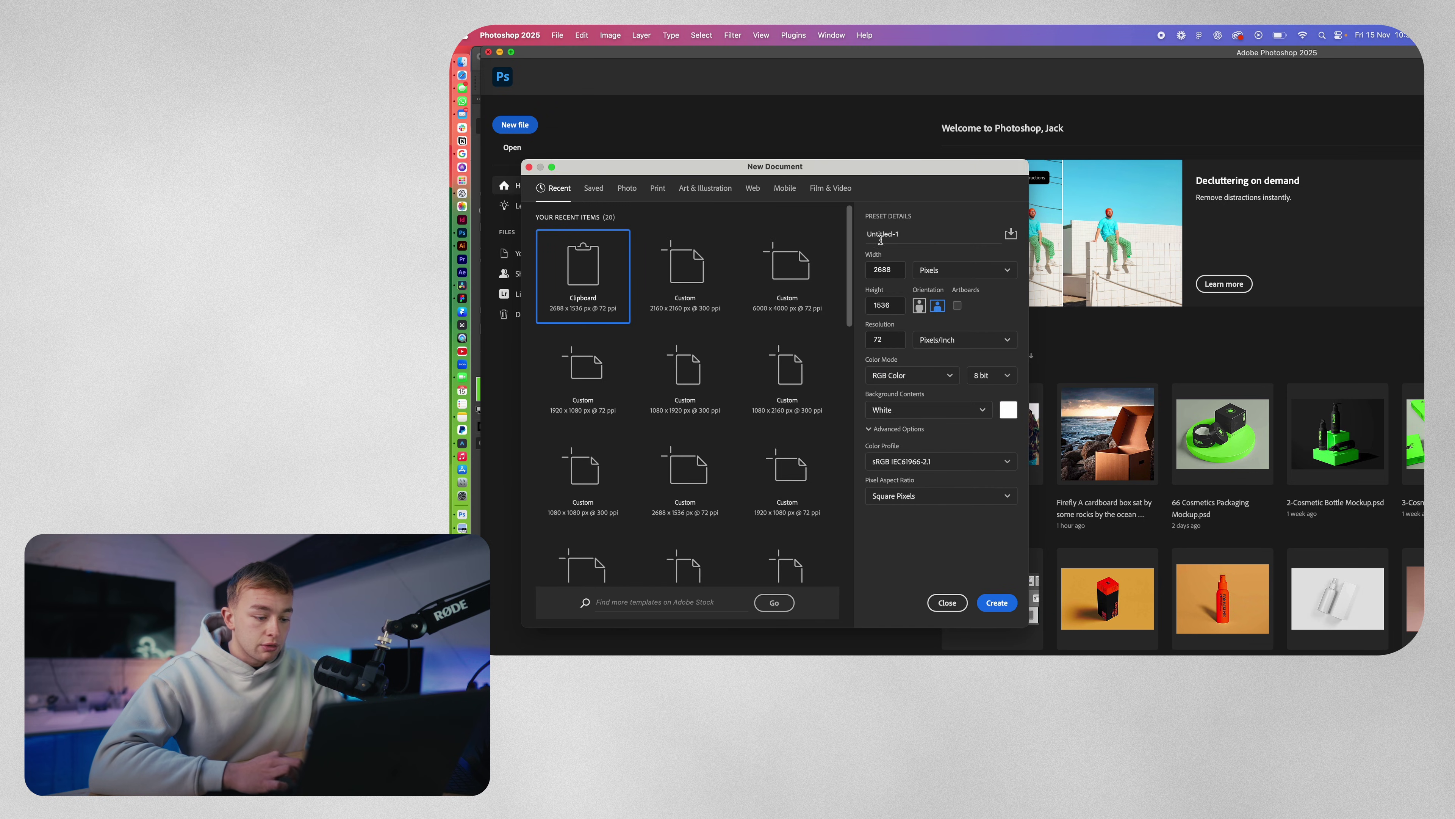
click(997, 602)
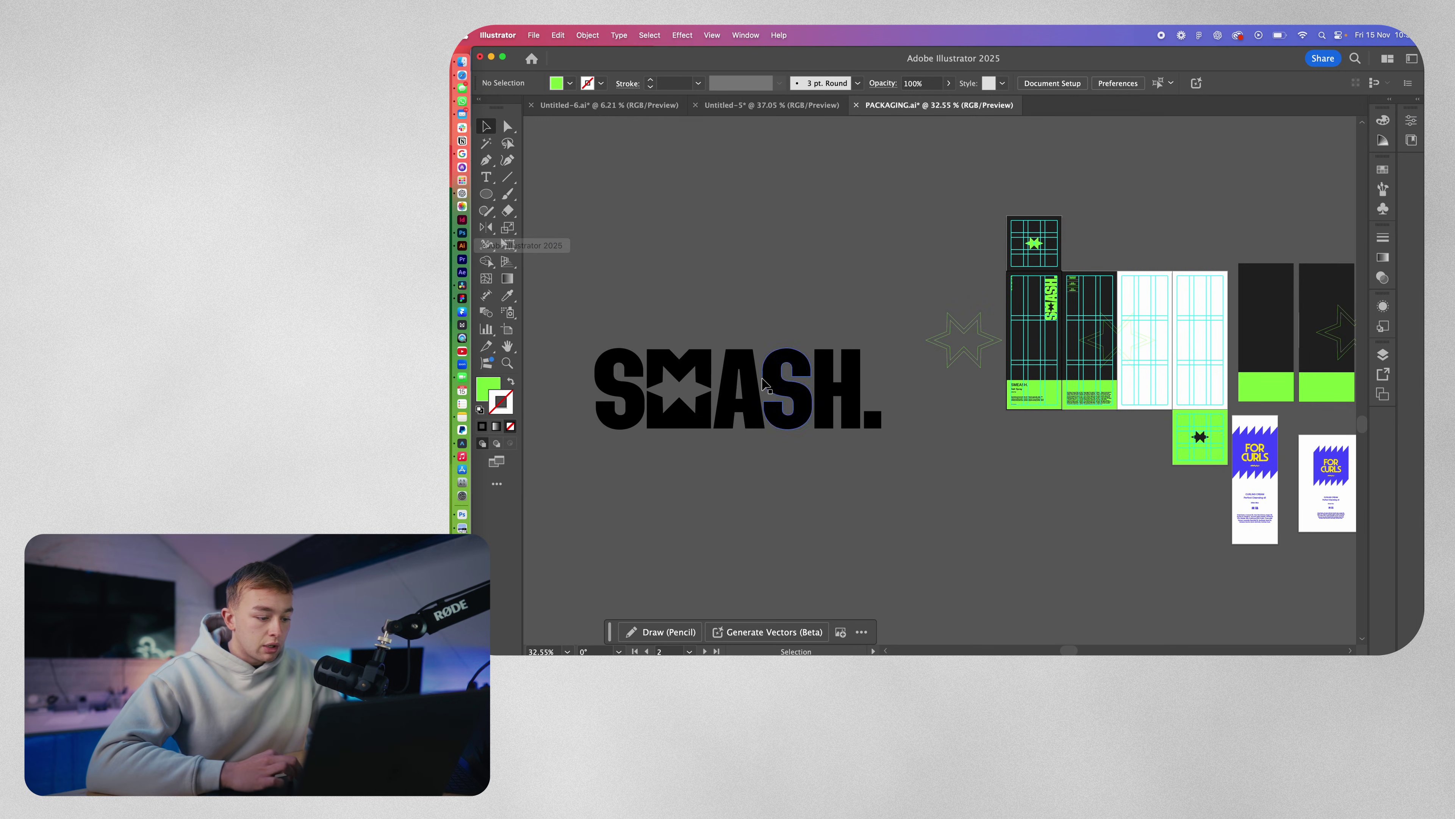
click(739, 395)
key(a)
key(super+shift+a)
click(462, 233)
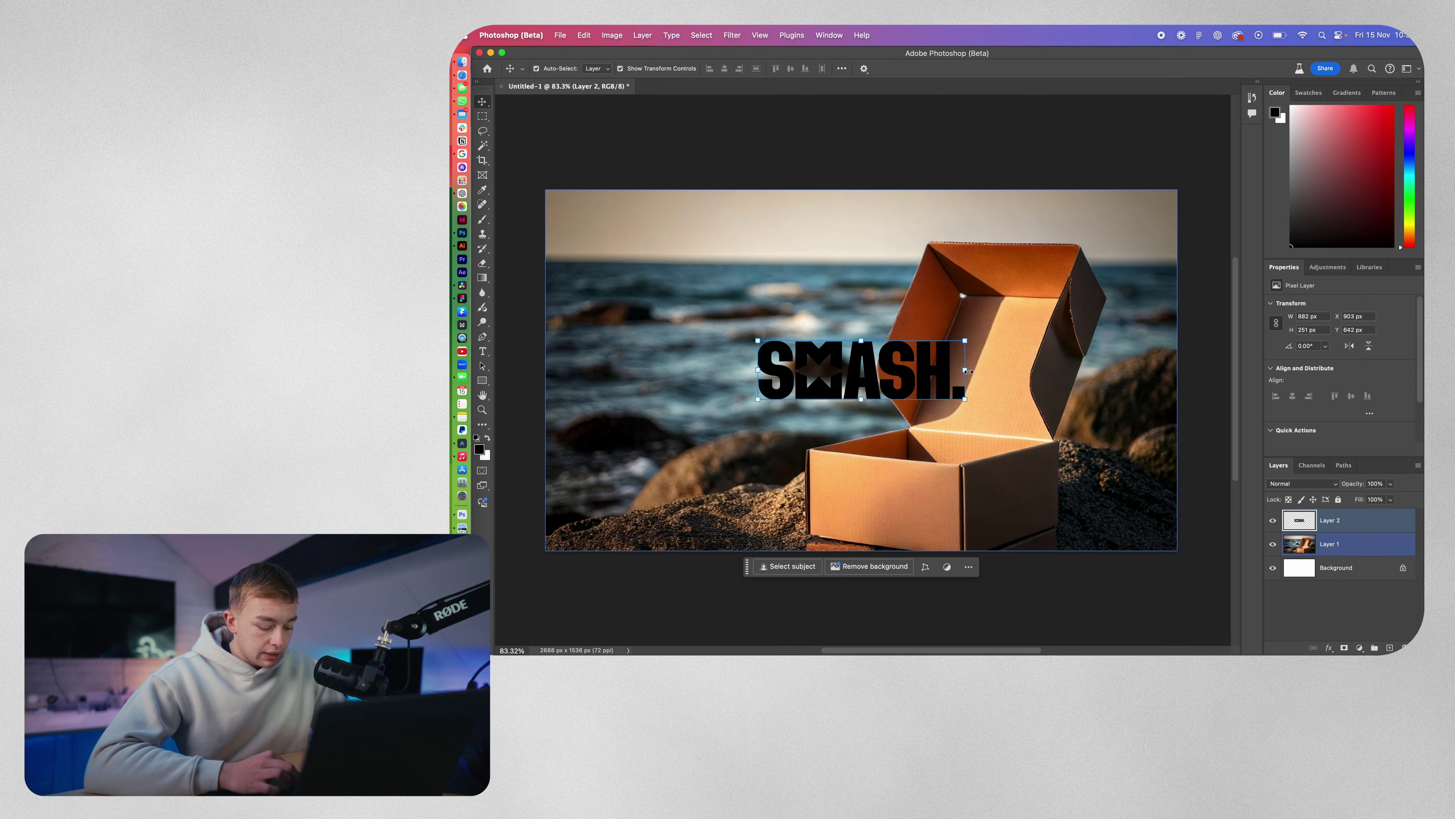
Scale the SMASH. logo to about 36%, place it on the inside of the box lid and skew it to match the lid's perspective
drag(968, 371, 1027, 368)
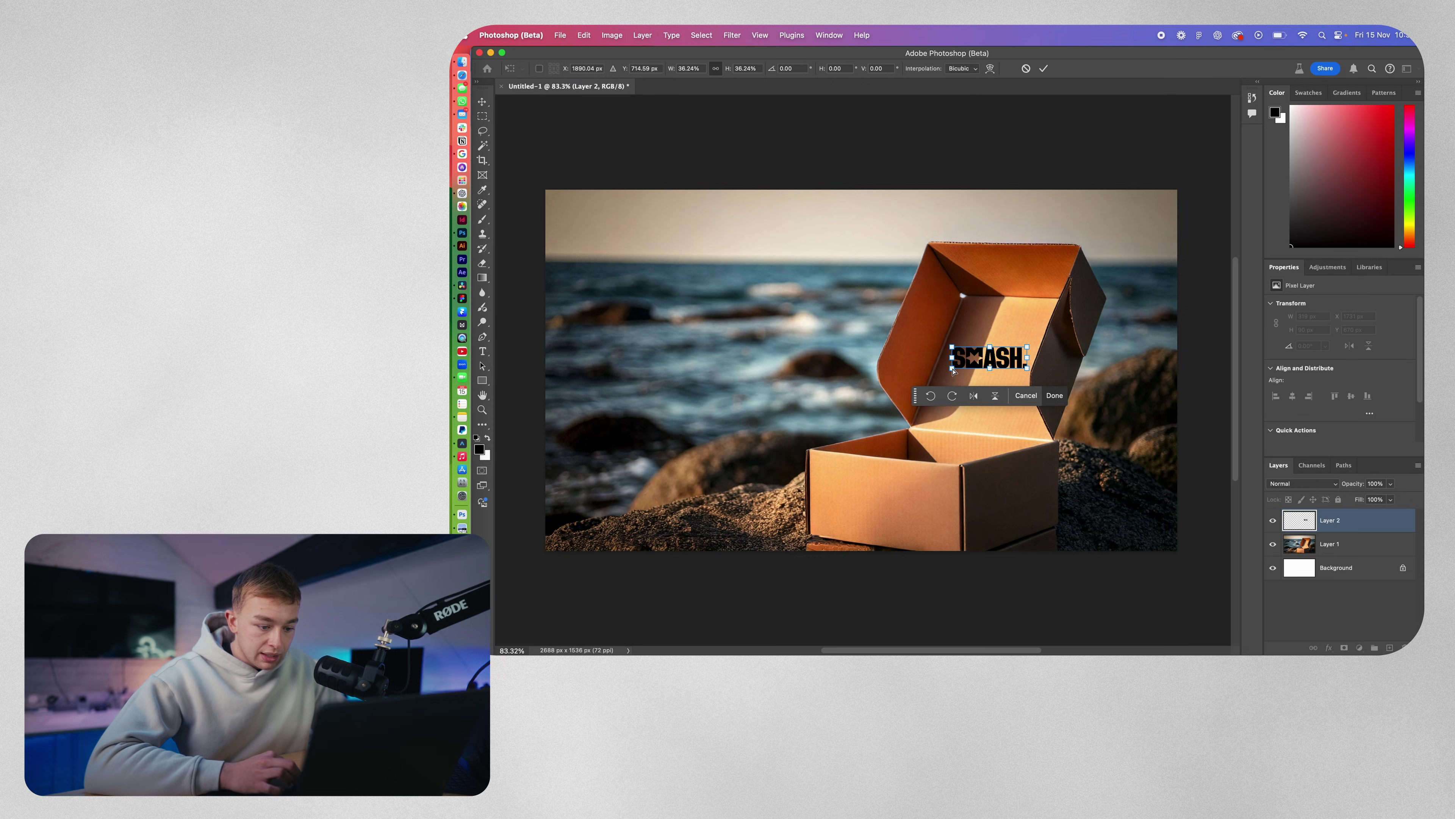
drag(953, 369, 953, 345)
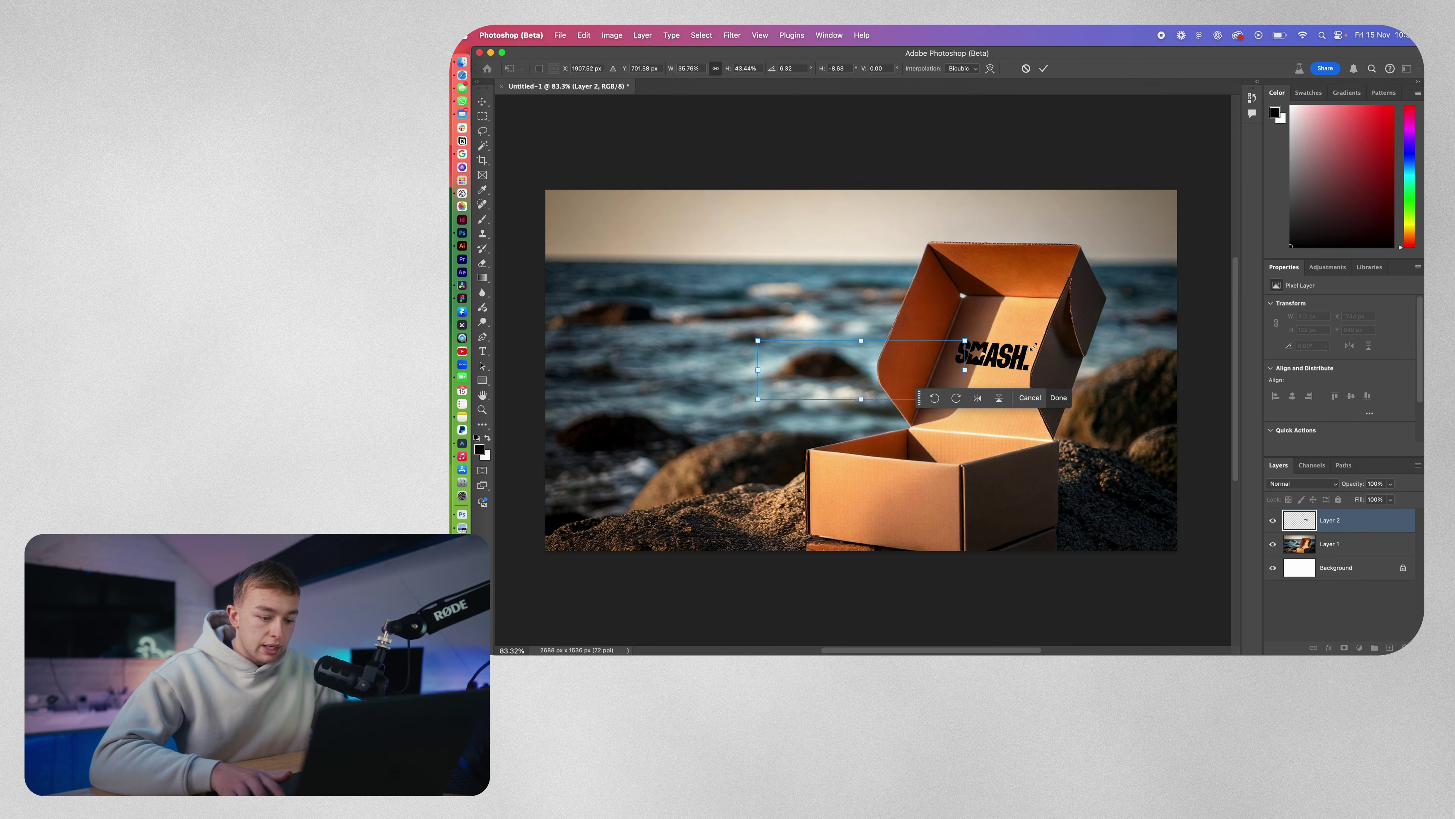
key(Return)
click(1189, 552)
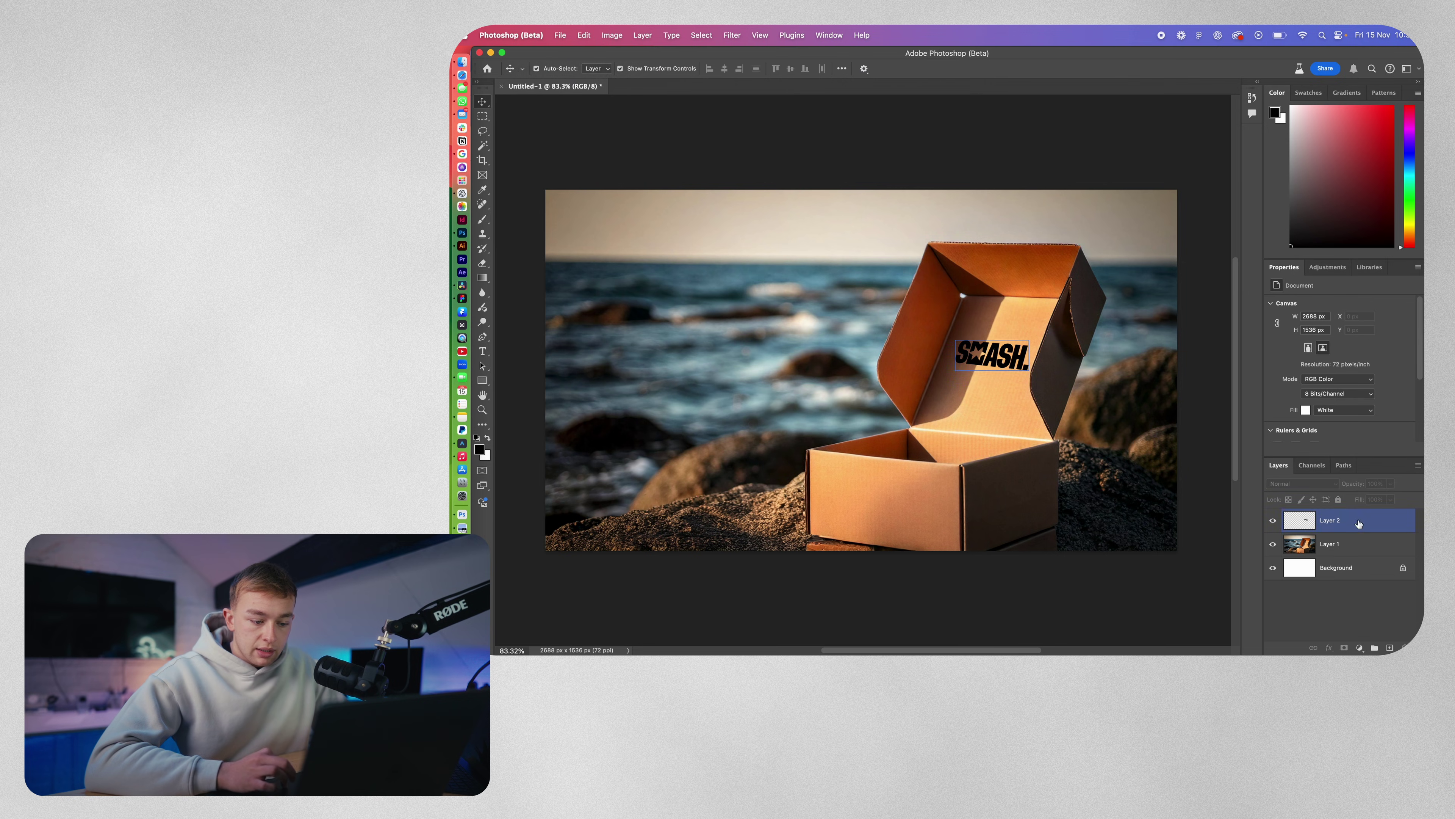
Blend the SMASH. logo layer into the box with Blend If, splitting the underlying layer's shadows at 0 / 78 and adjusting its highlights
key(super+0)
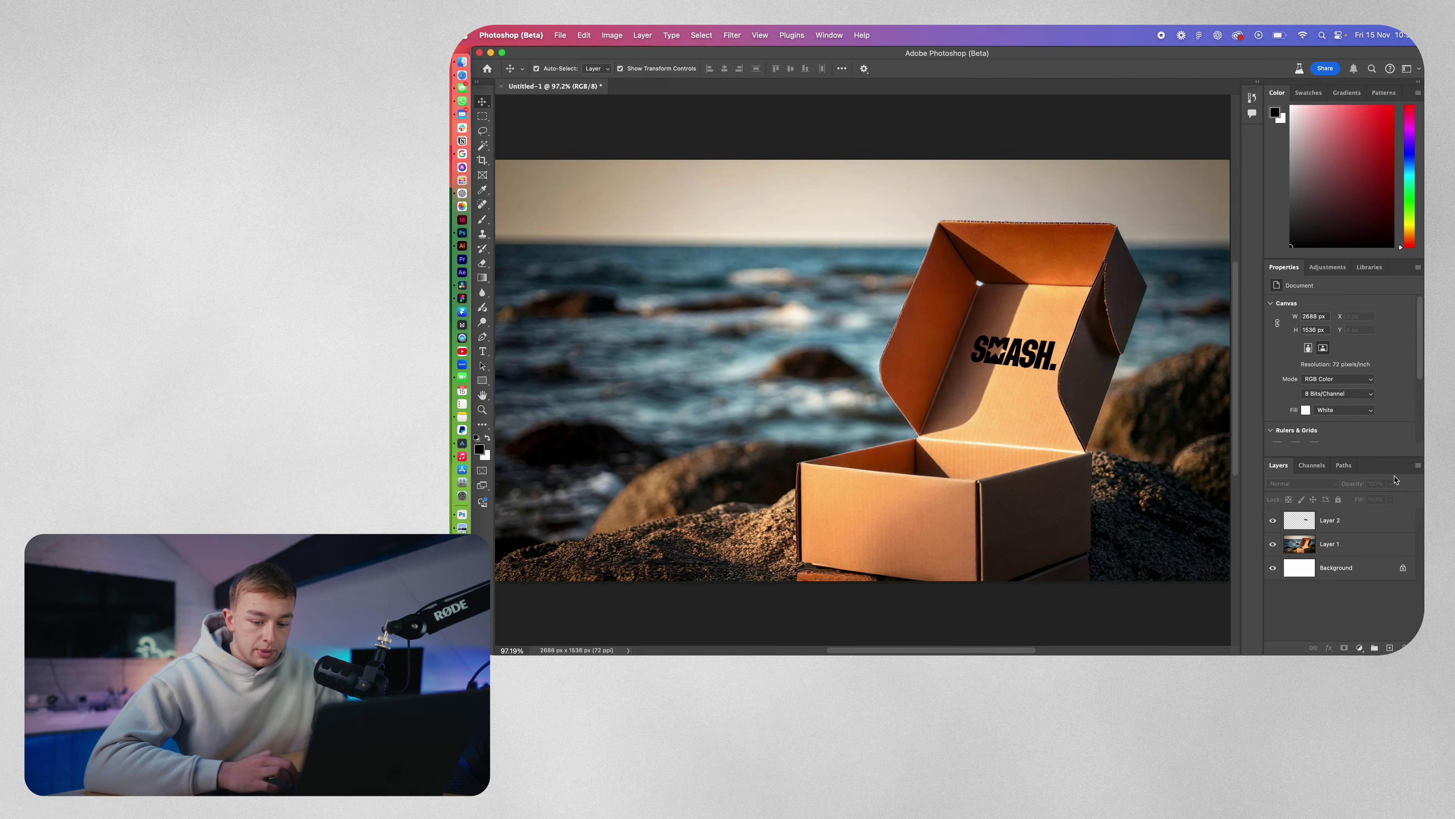
click(1385, 519)
double_click(1385, 520)
drag(1179, 368, 1082, 394)
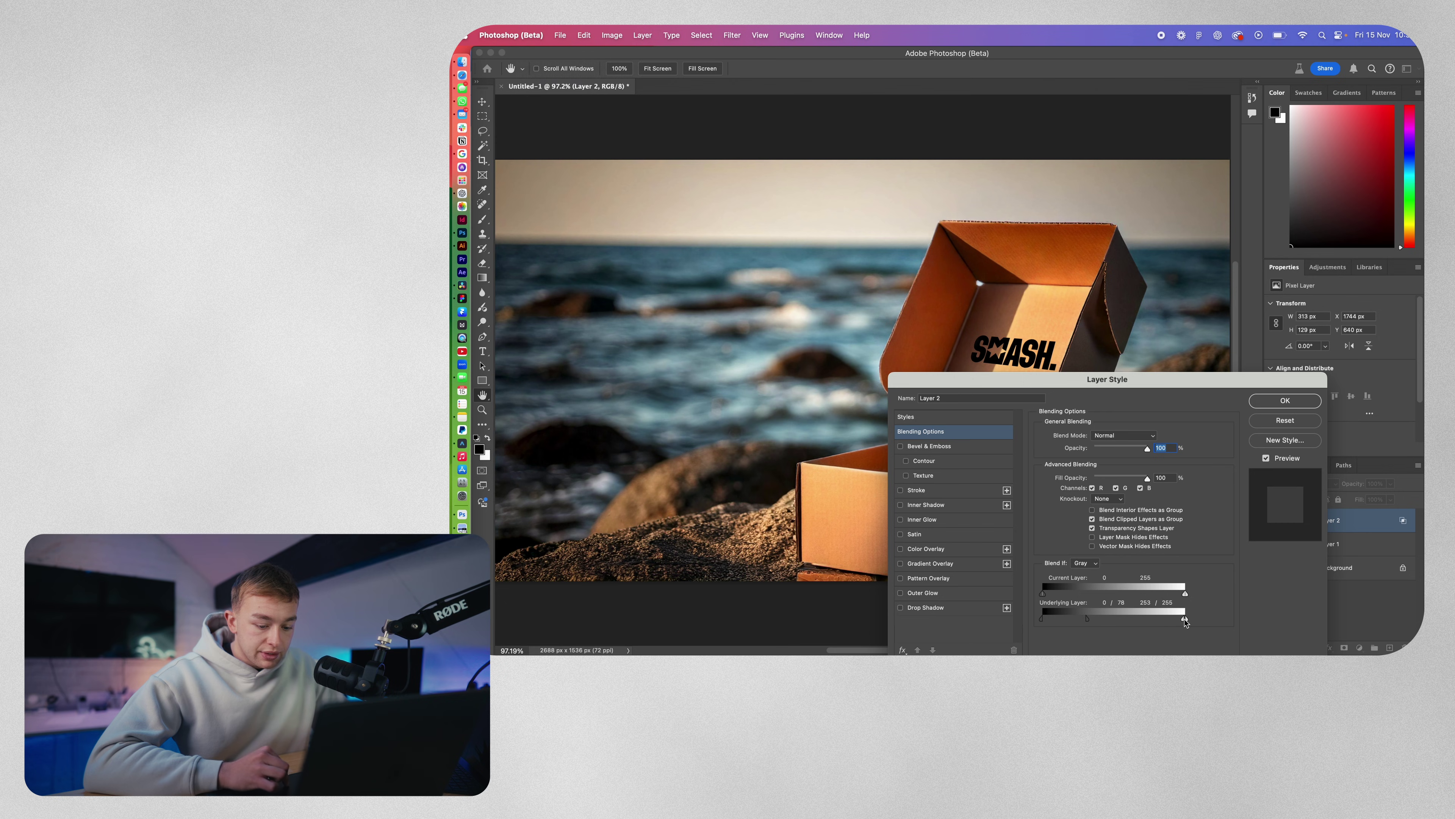
drag(1166, 624, 1146, 627)
click(1285, 399)
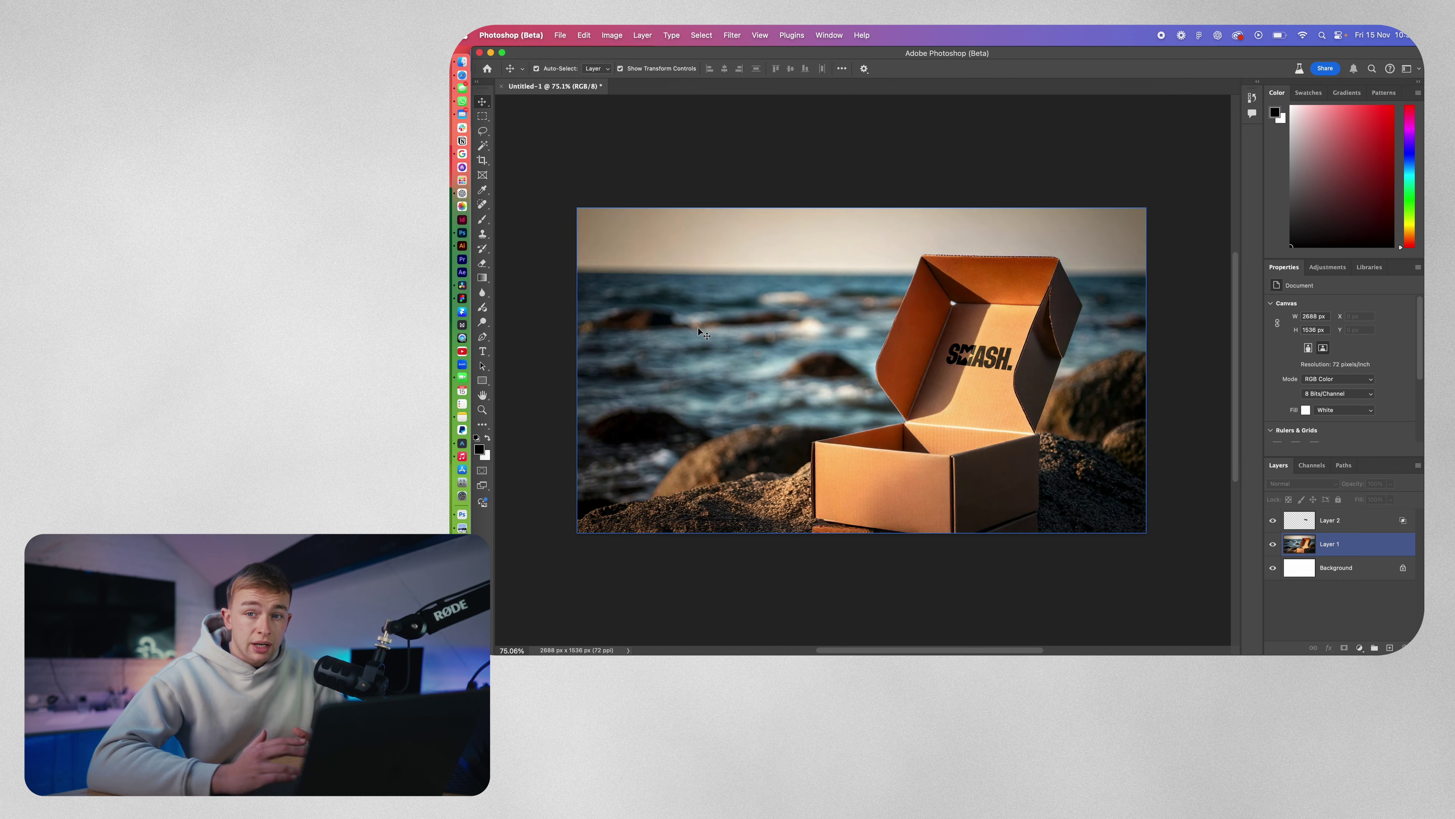
Open PSD Mockup.psd from the YouTube folder in Photoshop and export it as a PNG
click(730, 126)
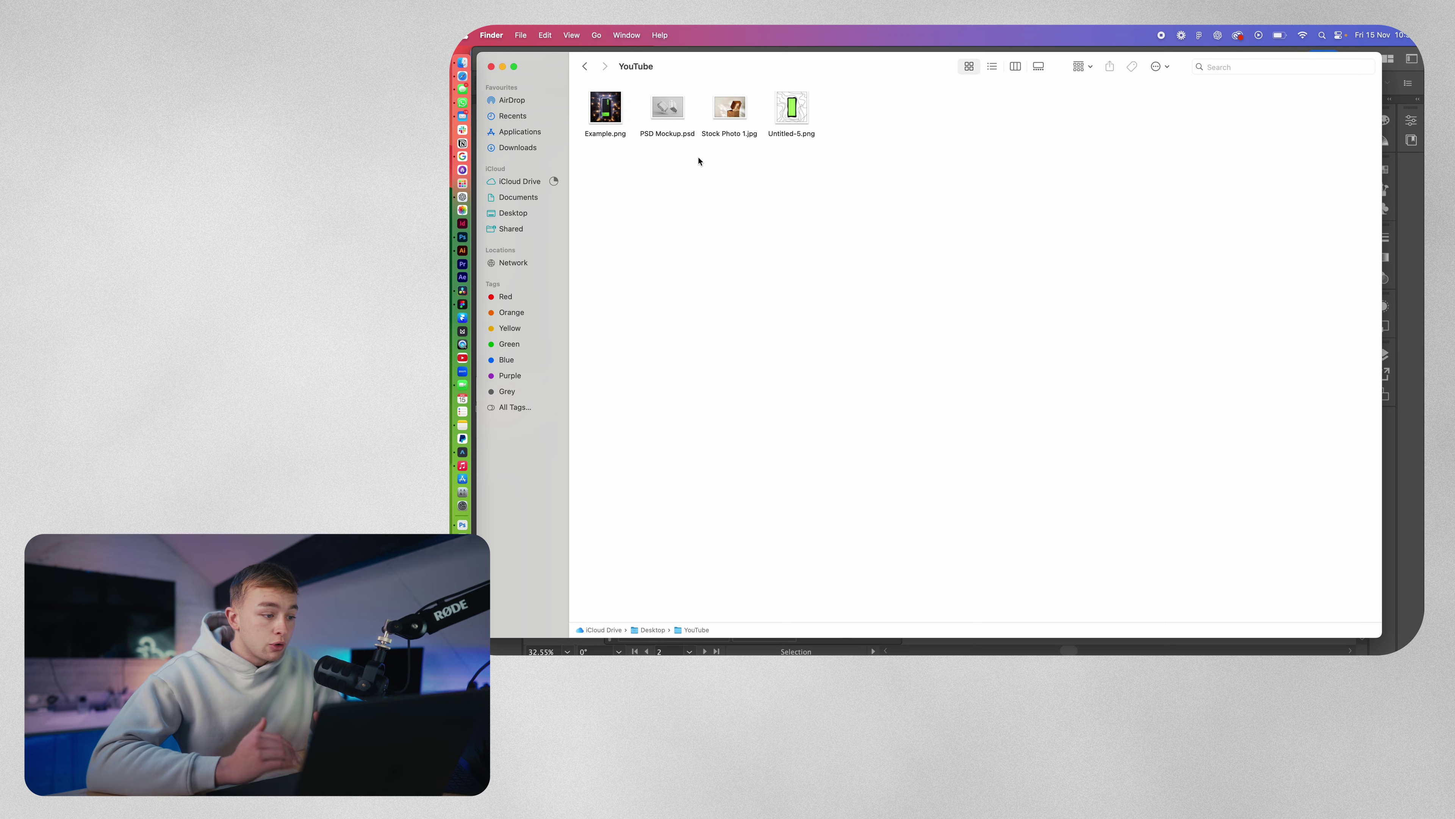
double_click(669, 108)
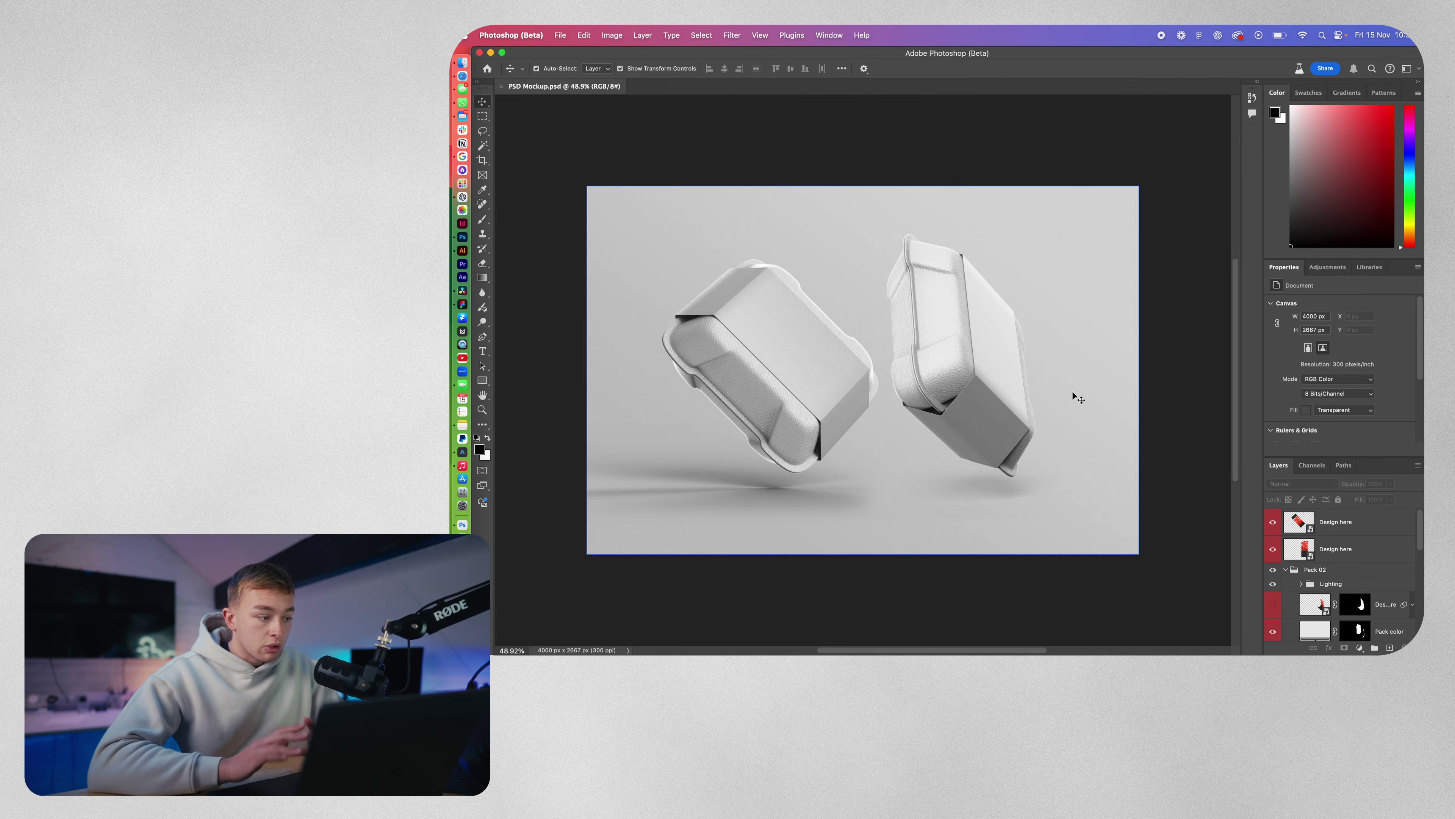
click(560, 34)
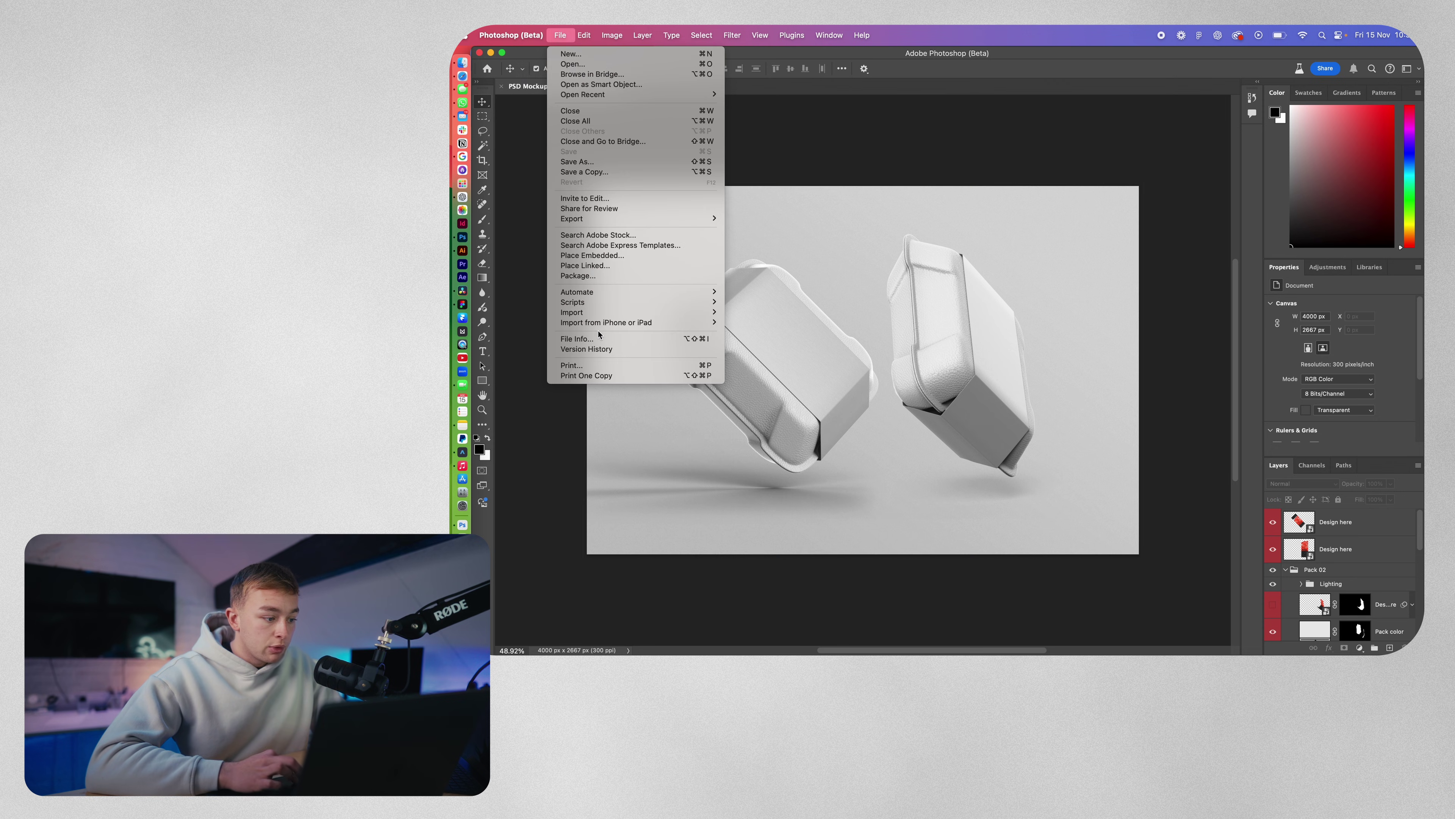
mouse_move(682, 218)
click(756, 229)
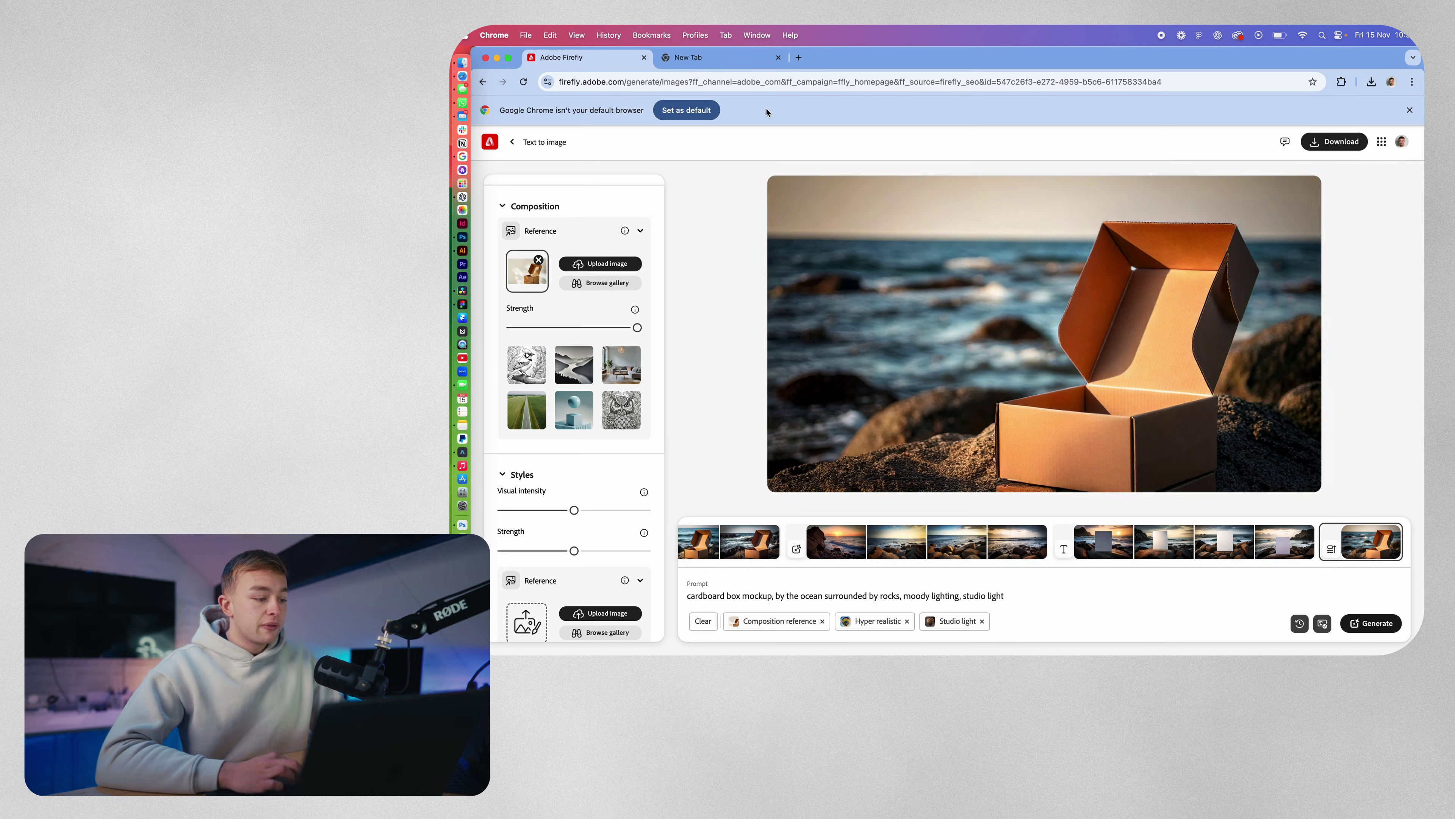
Replace the composition reference image in Adobe Firefly with PSD Mockup.png from the YouTube folder
click(616, 268)
click(764, 331)
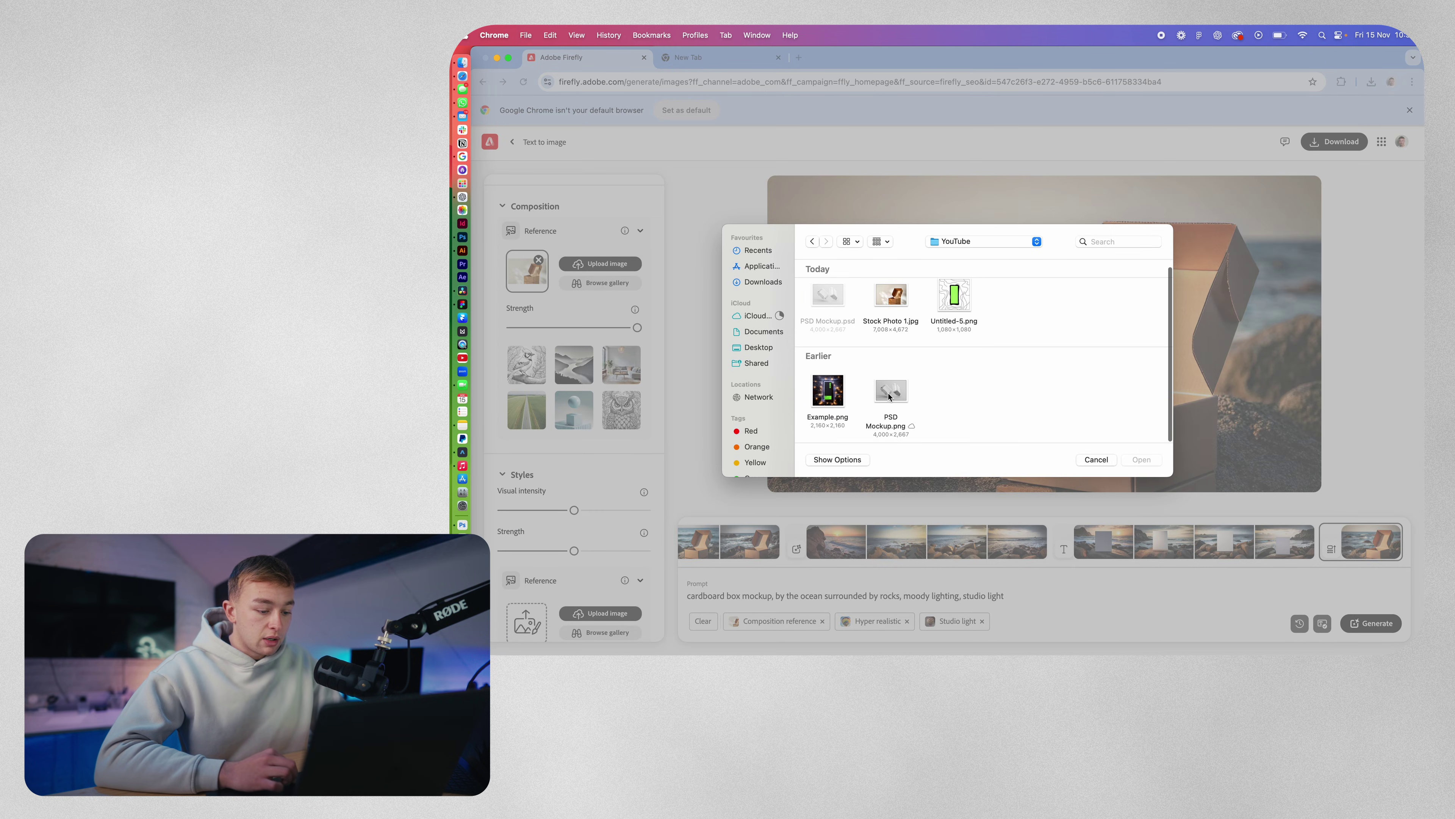
click(892, 395)
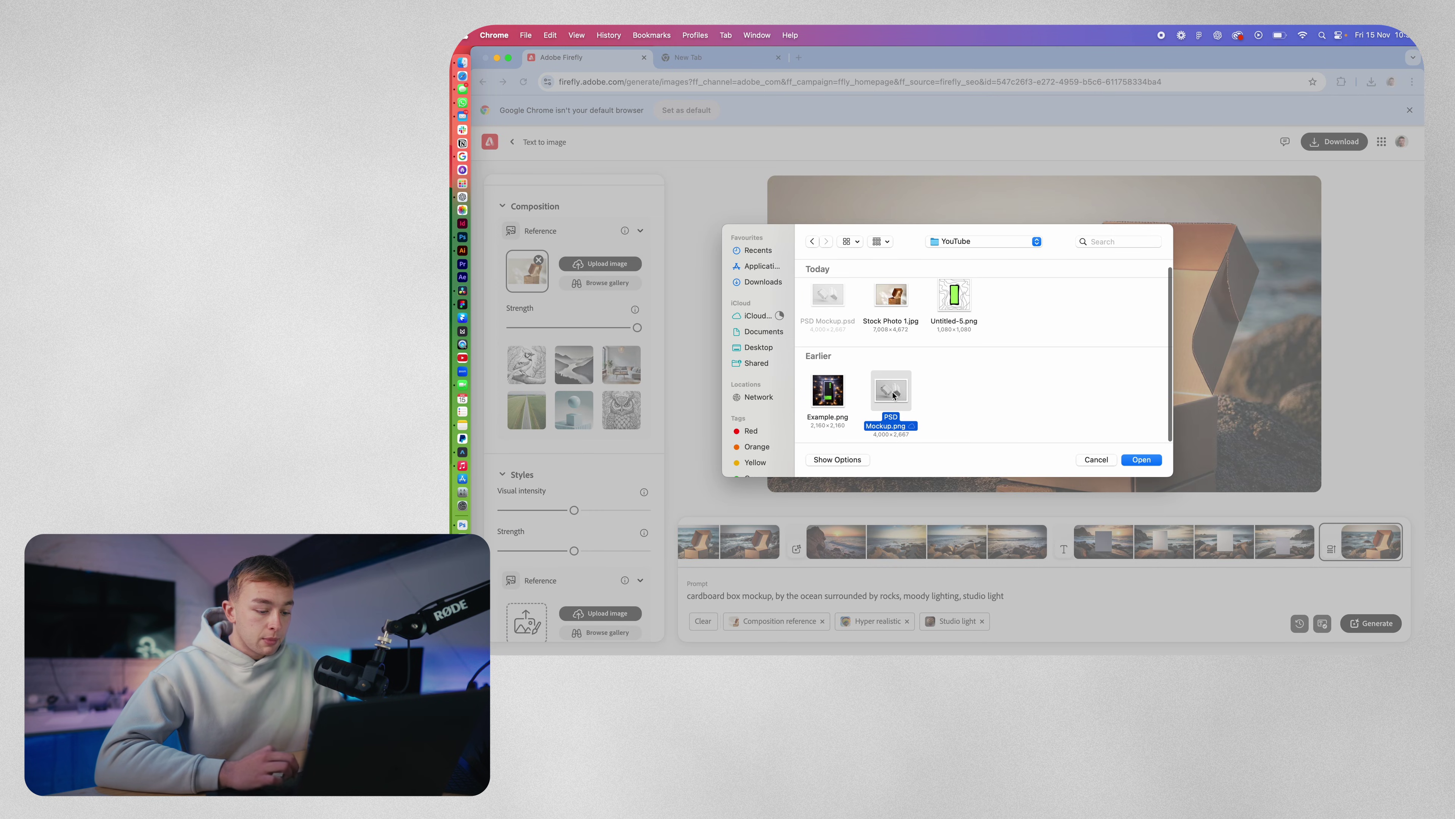
click(1124, 460)
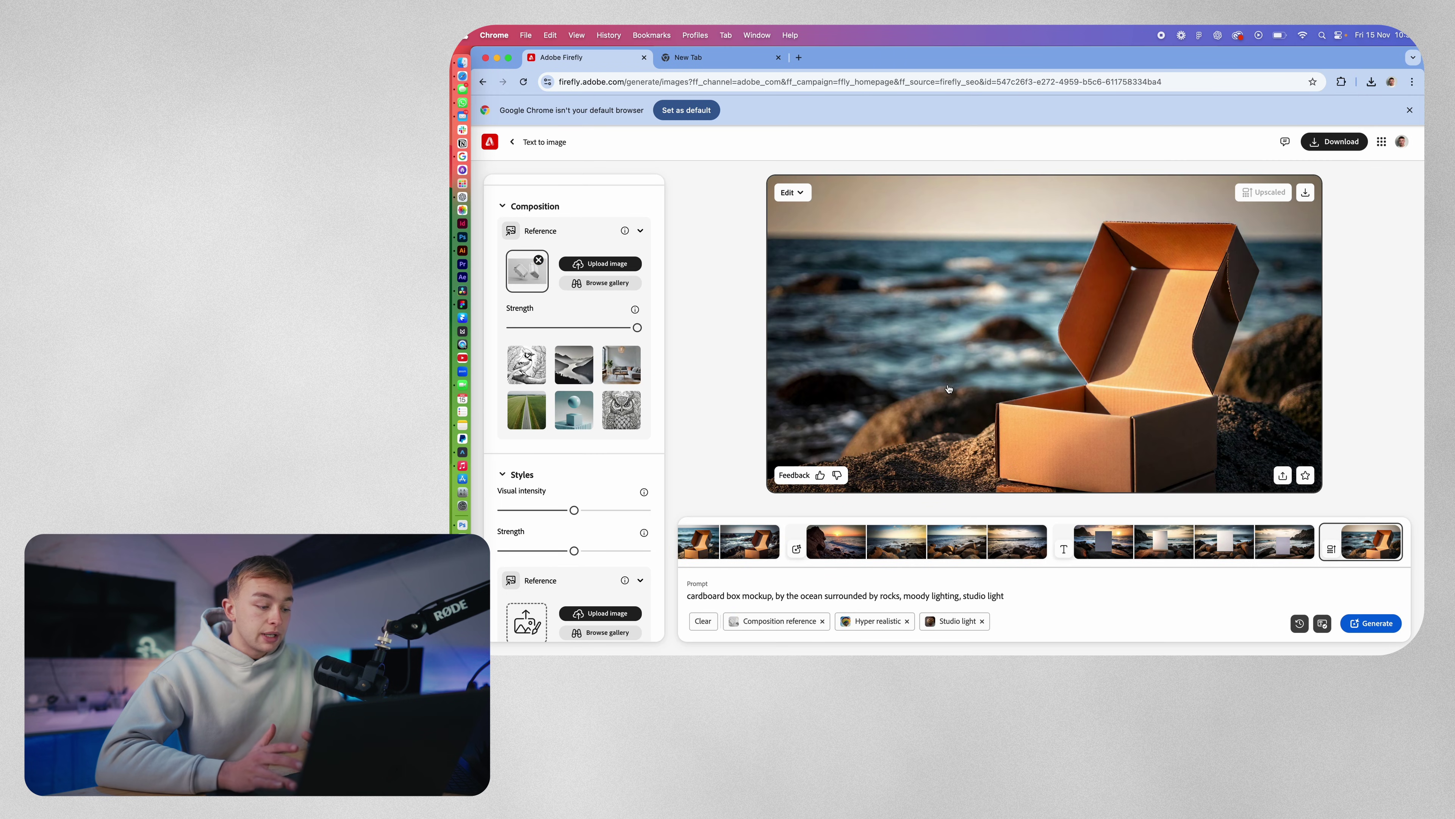
Upload the ocean cardboard box image as the style reference and lower the style's visual intensity and strength to their minimum
scroll(593, 596, down, 1)
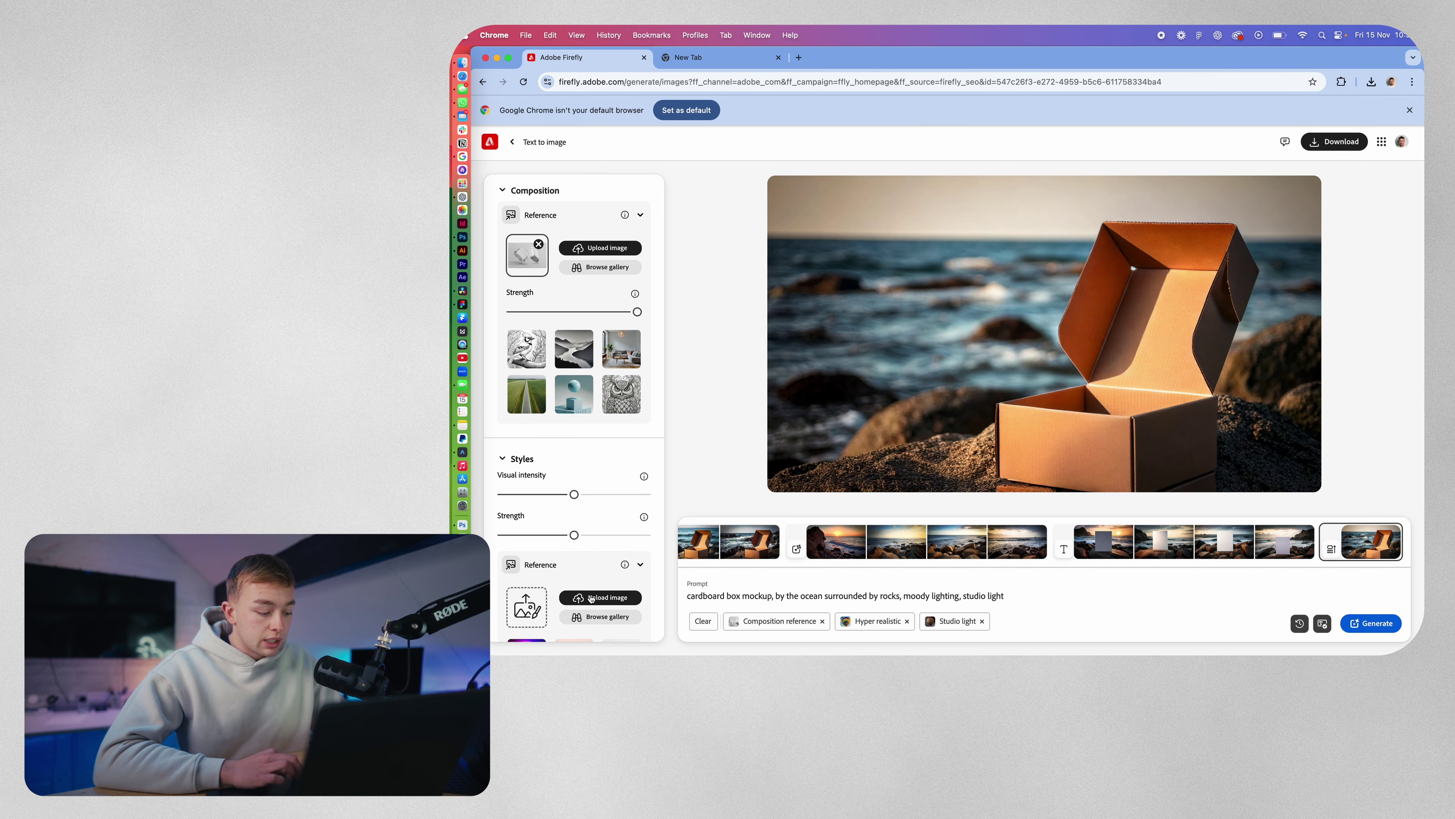
click(591, 599)
drag(921, 346, 507, 624)
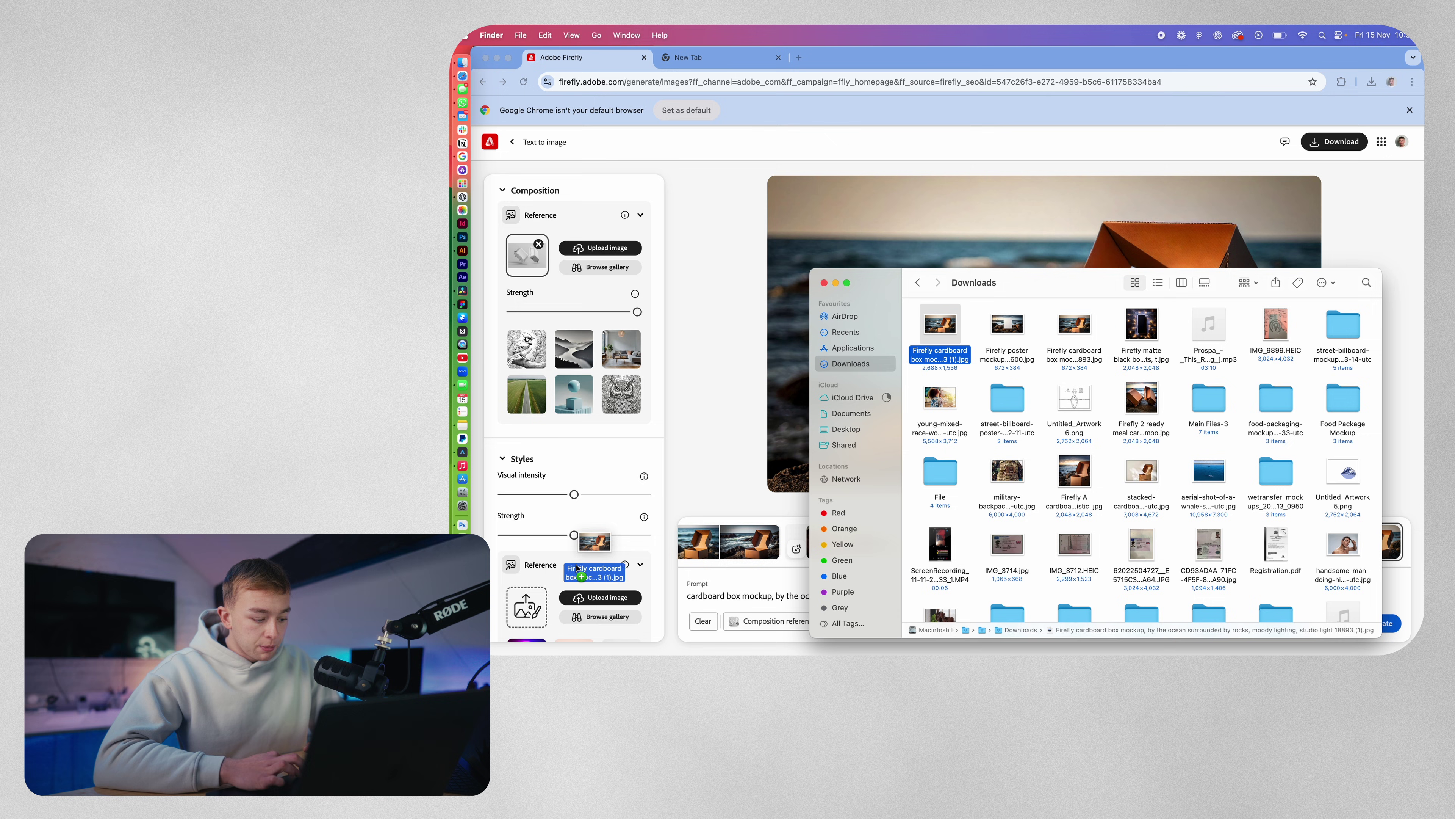
scroll(633, 535, down, 3)
drag(573, 401, 512, 401)
drag(574, 362, 502, 361)
Change the start of the prompt to "2 ready meal box mockups white" and generate the images
scroll(516, 402, up, 3)
drag(725, 596, 666, 598)
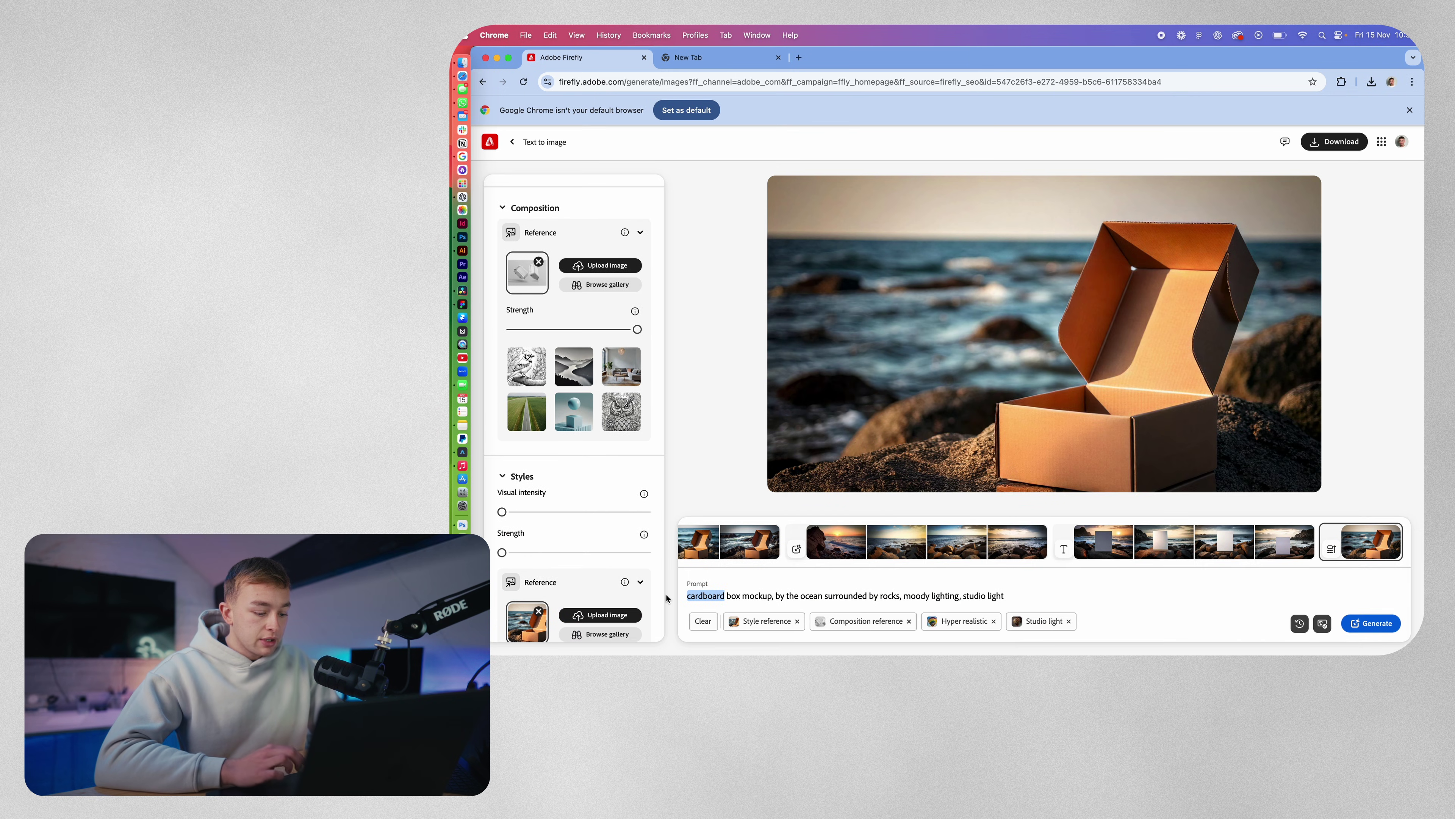
text(2 ready meal)
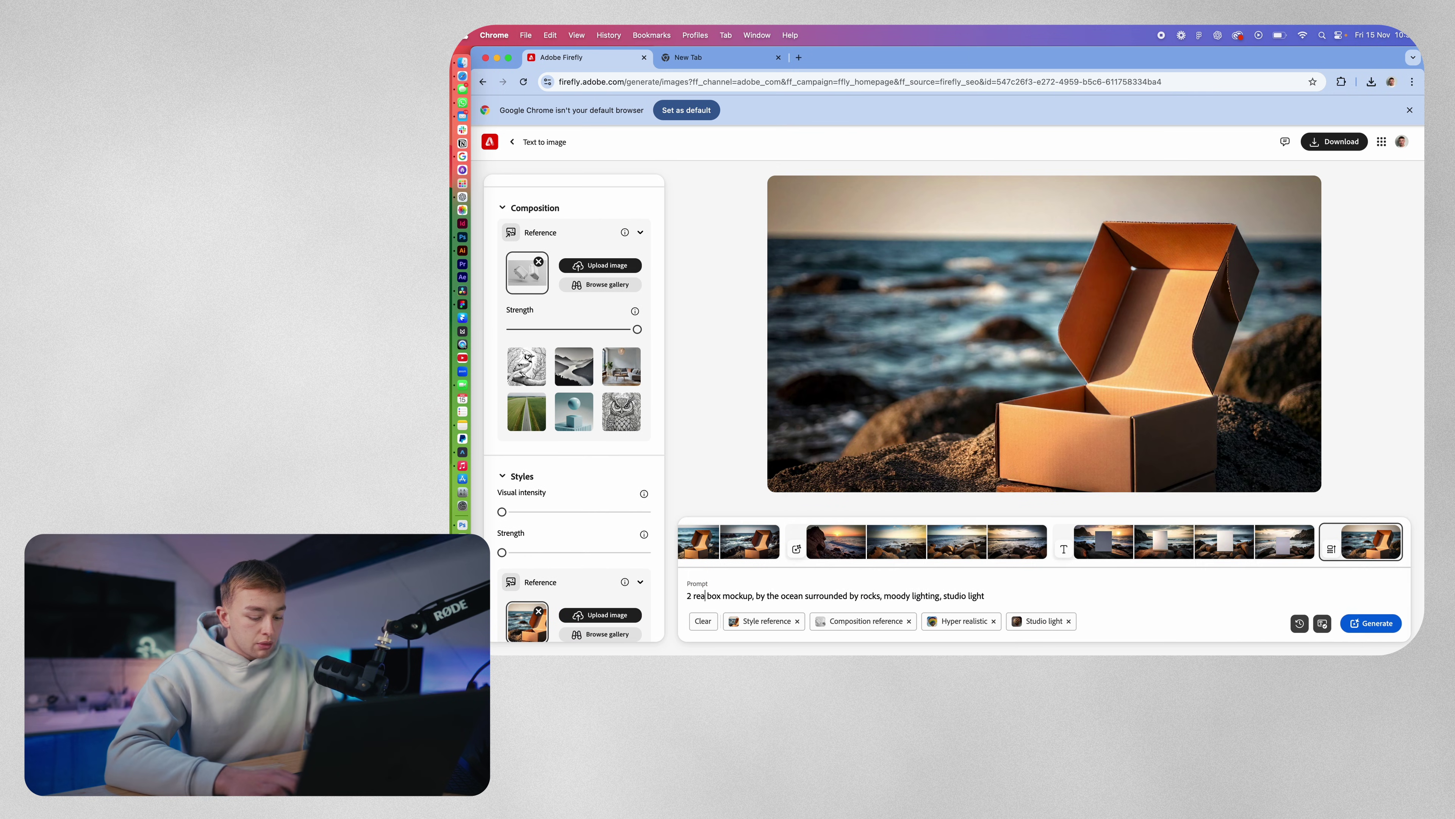
key(BackSpace)
click(784, 597)
text(s white,)
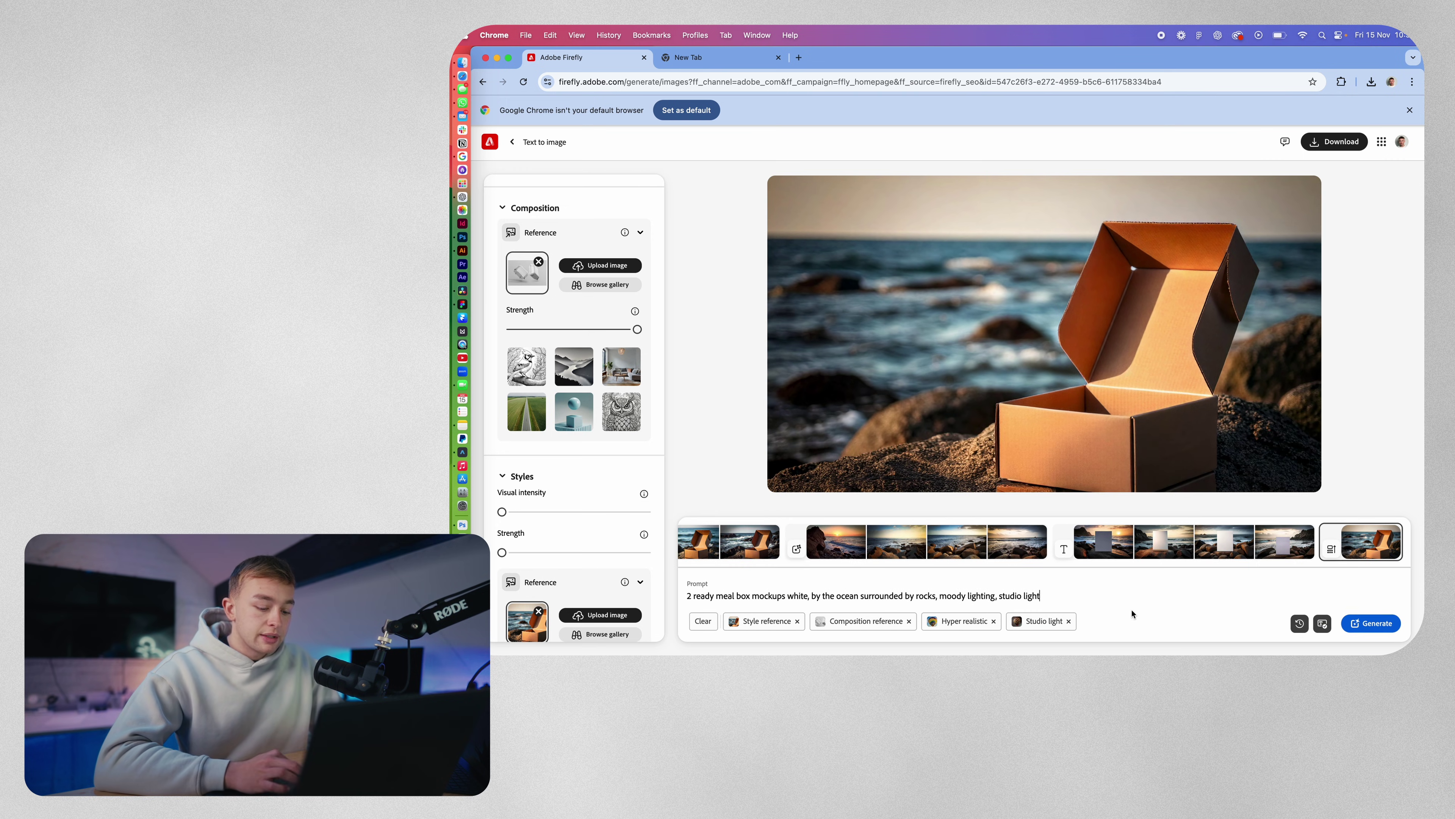
click(1381, 623)
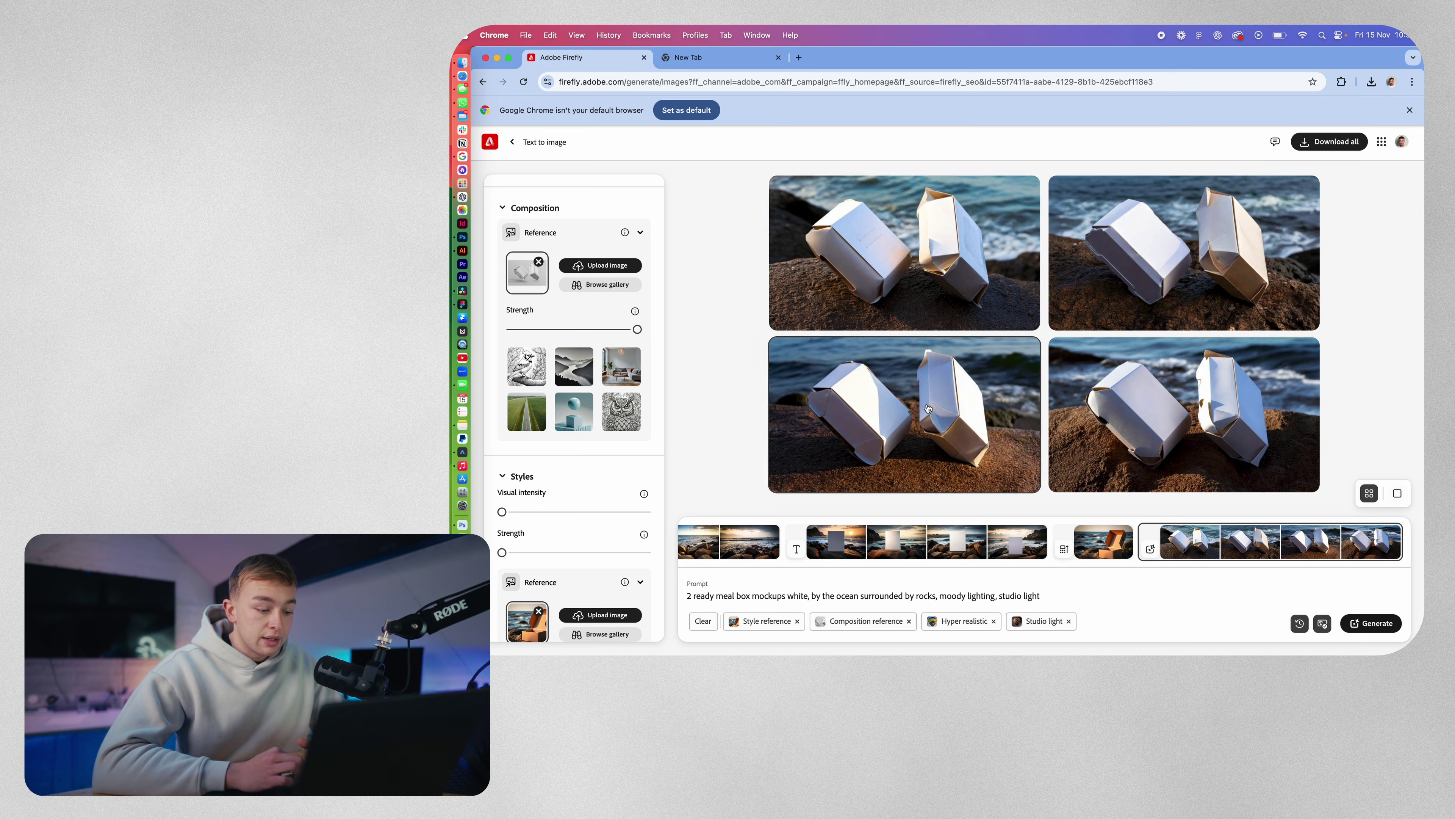
Upscale and download the third meal box image, and place it below Gradient Fill 1 in the Photoshop mockup's Background group
click(995, 352)
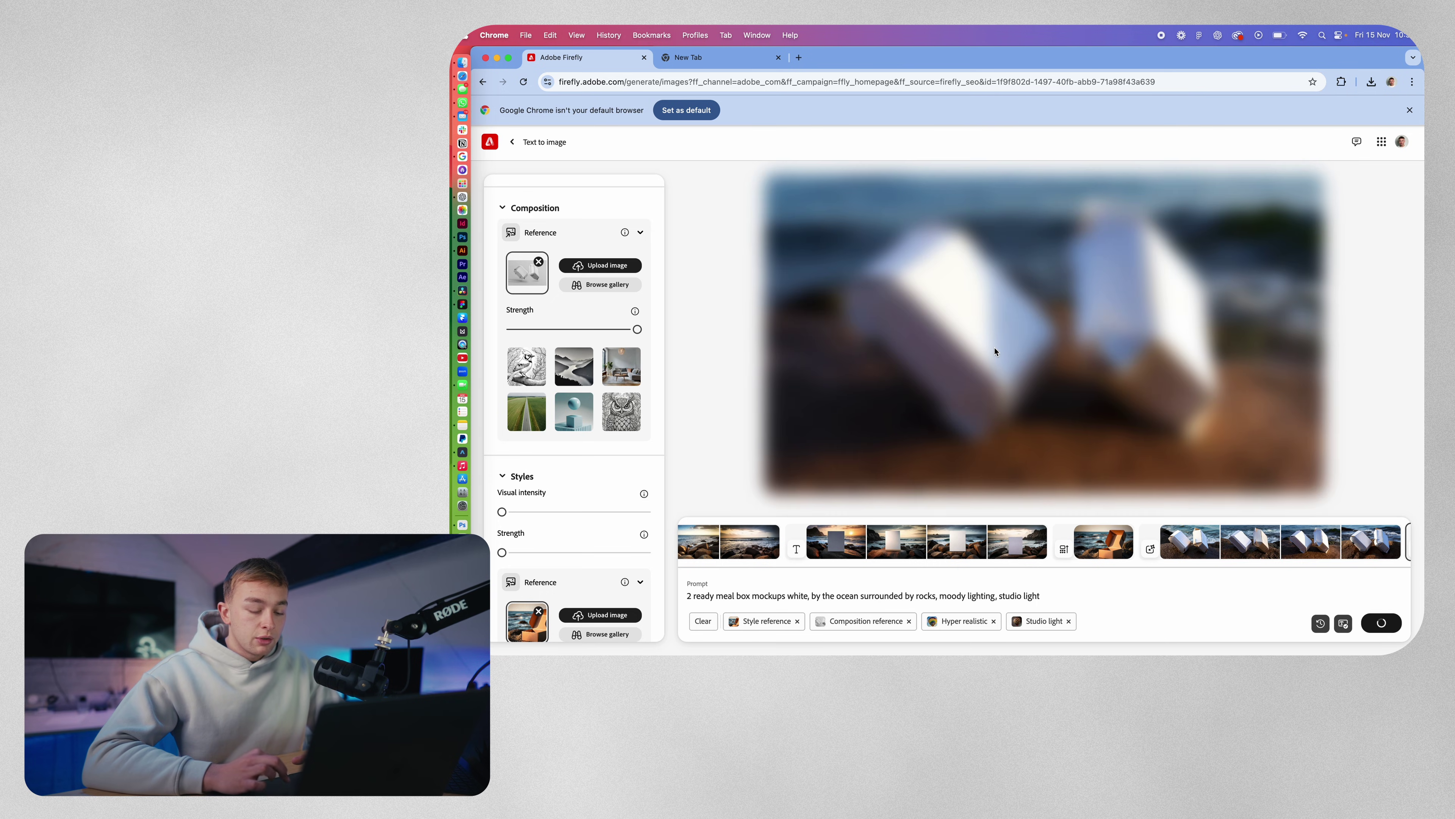
click(1306, 193)
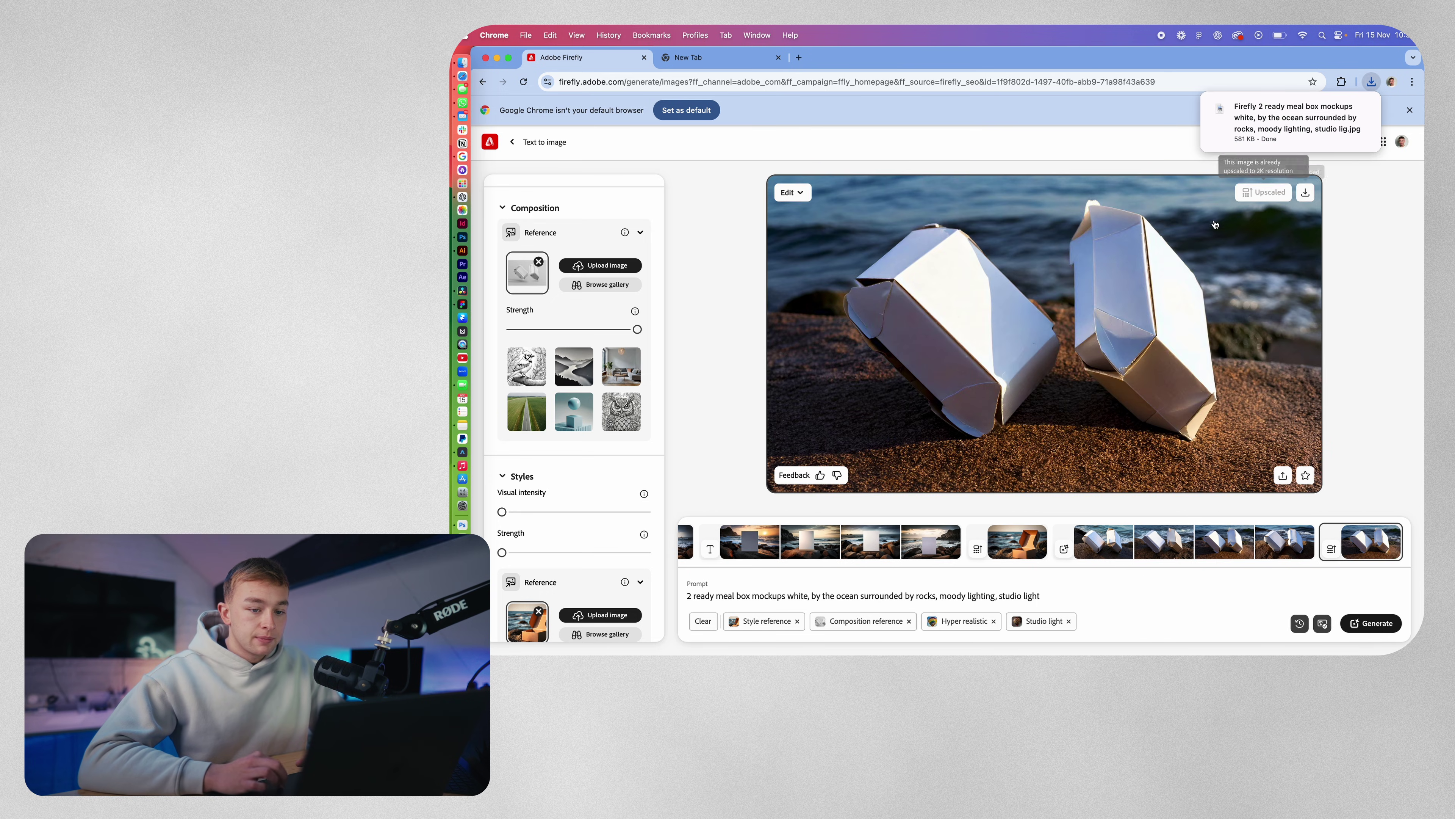
key(super+Tab)
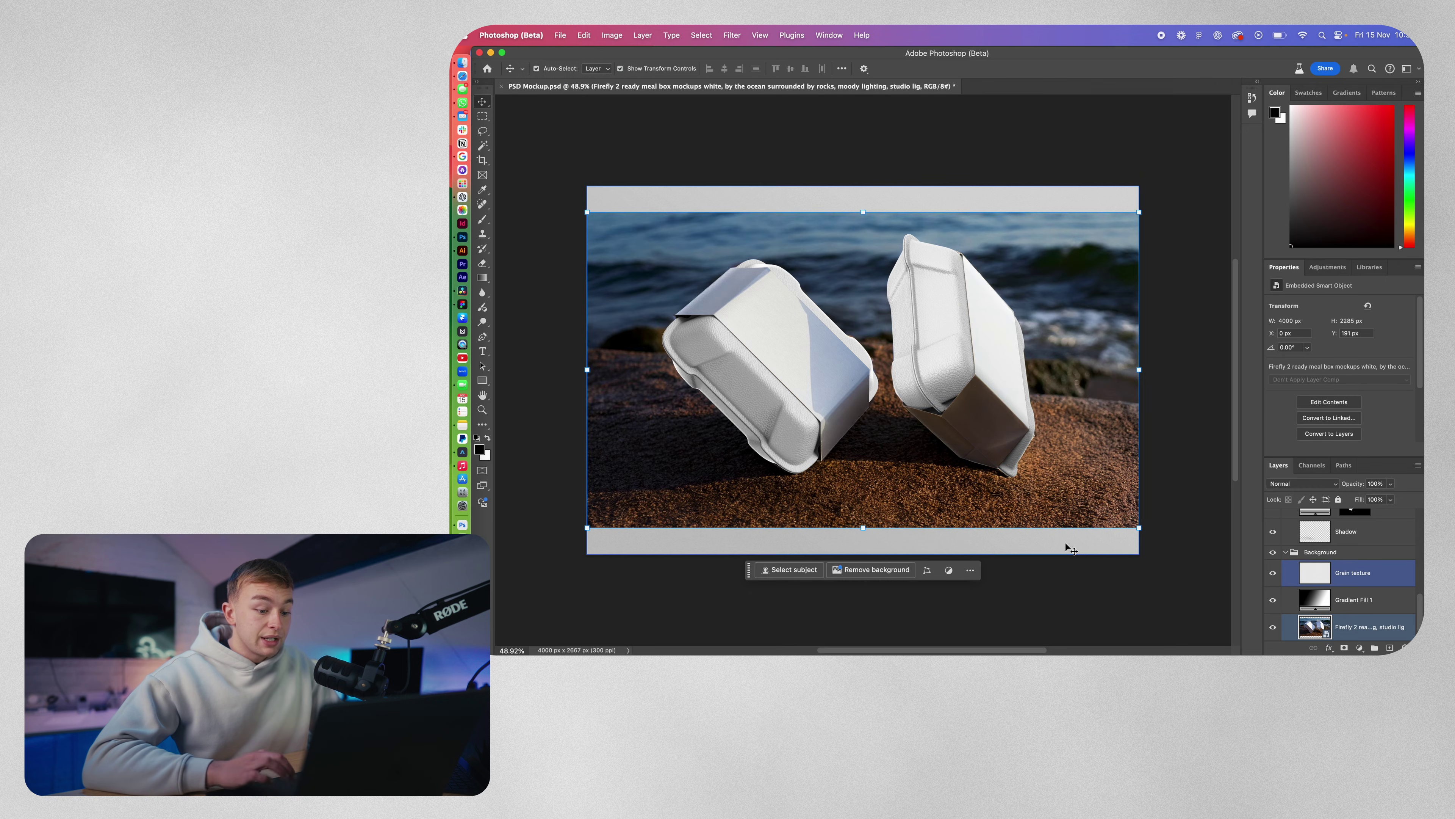
key(Return)
click(877, 153)
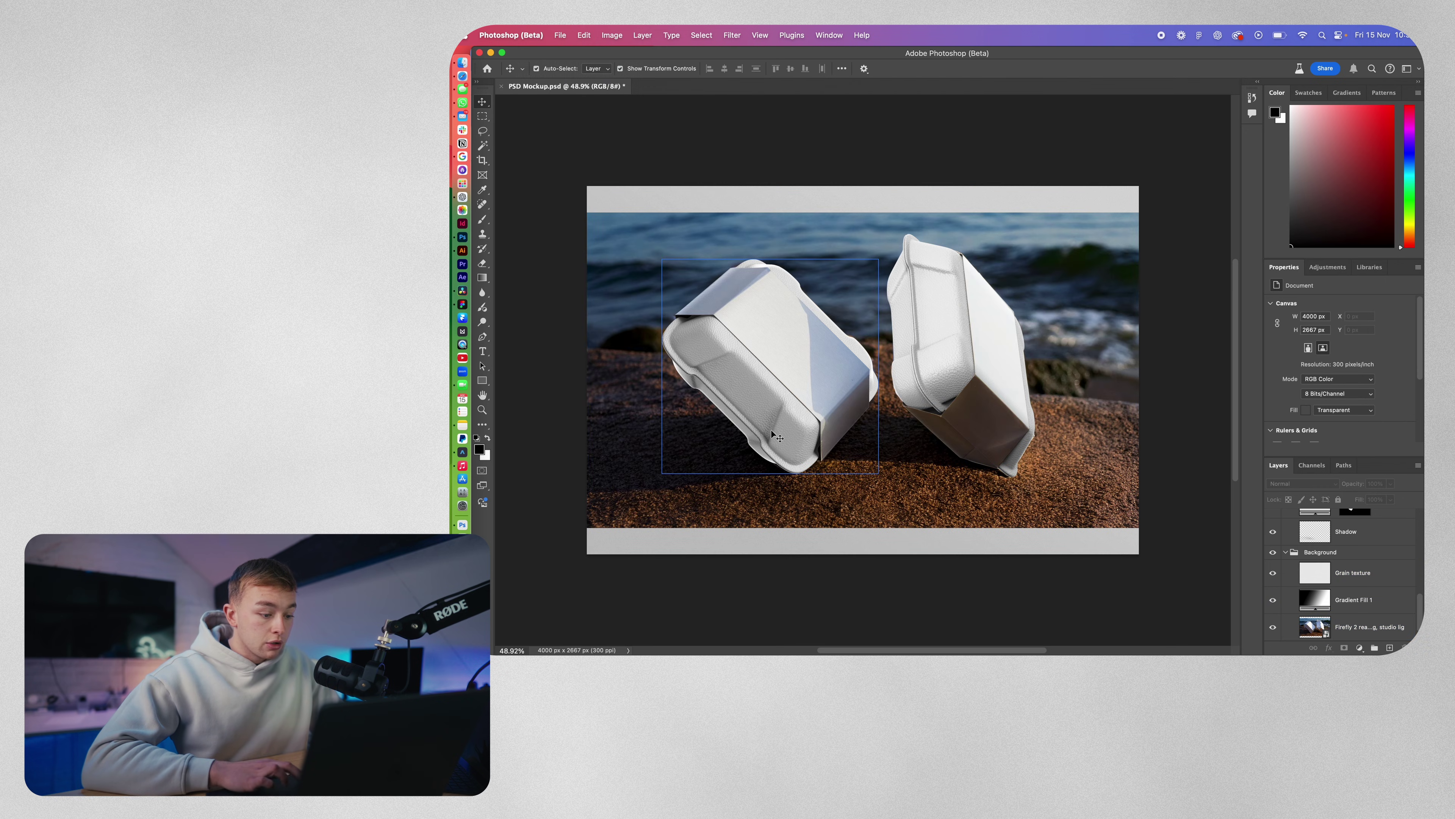
Replace the artwork inside the uppermost "Design here" smart object with the black and green star packaging design
scroll(1318, 518, up, 10)
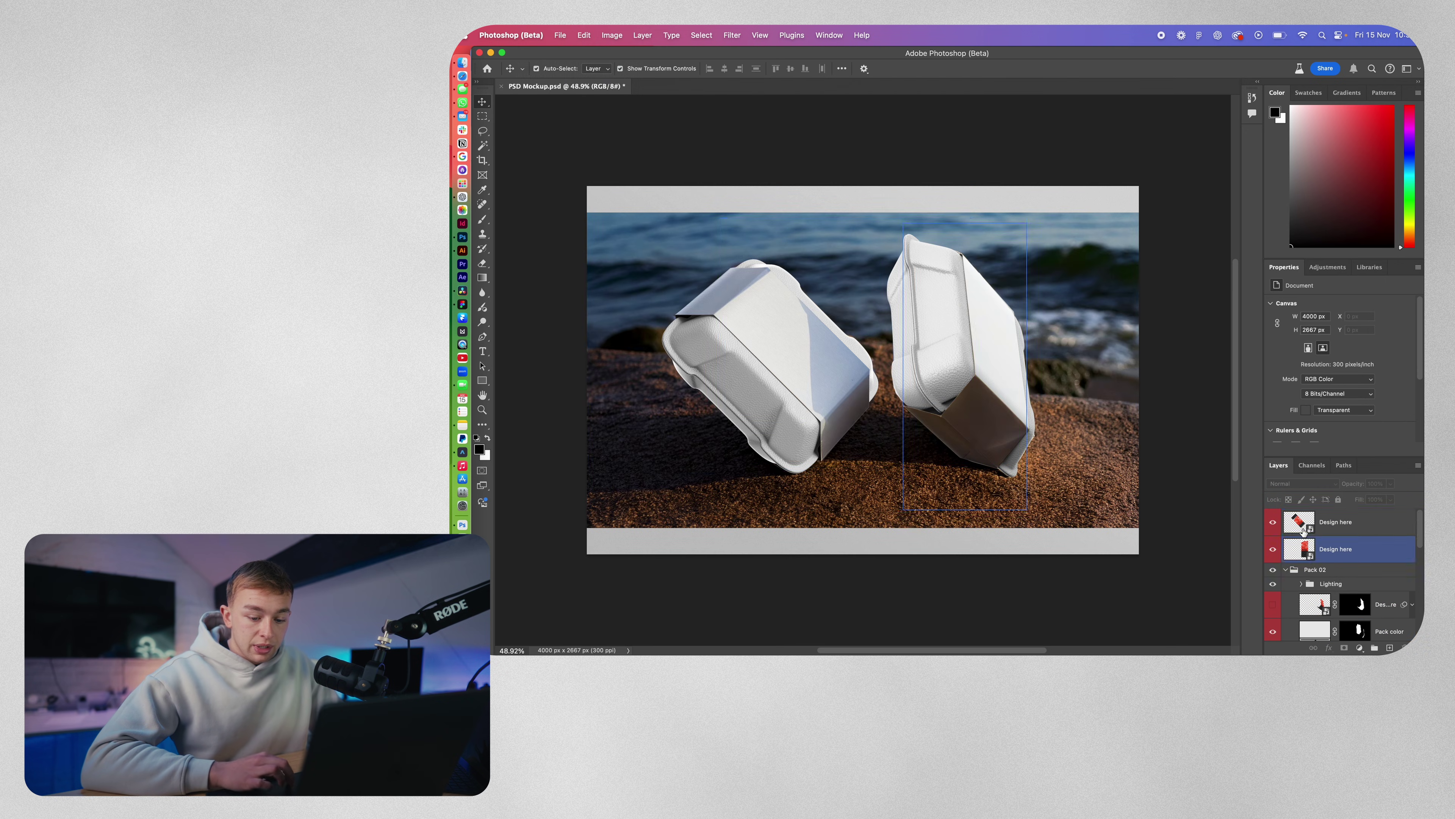
double_click(1302, 525)
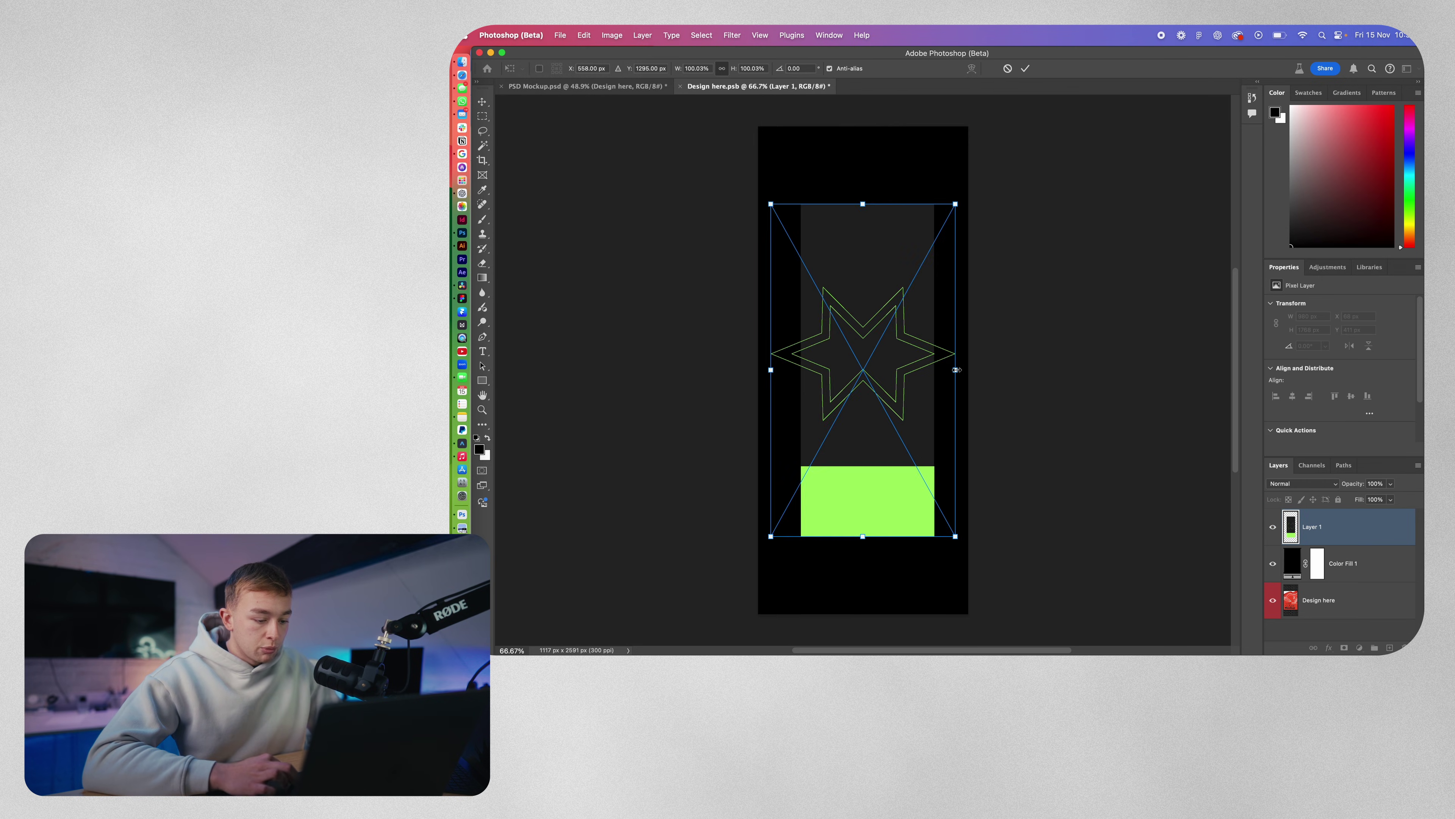
drag(968, 370, 1019, 370)
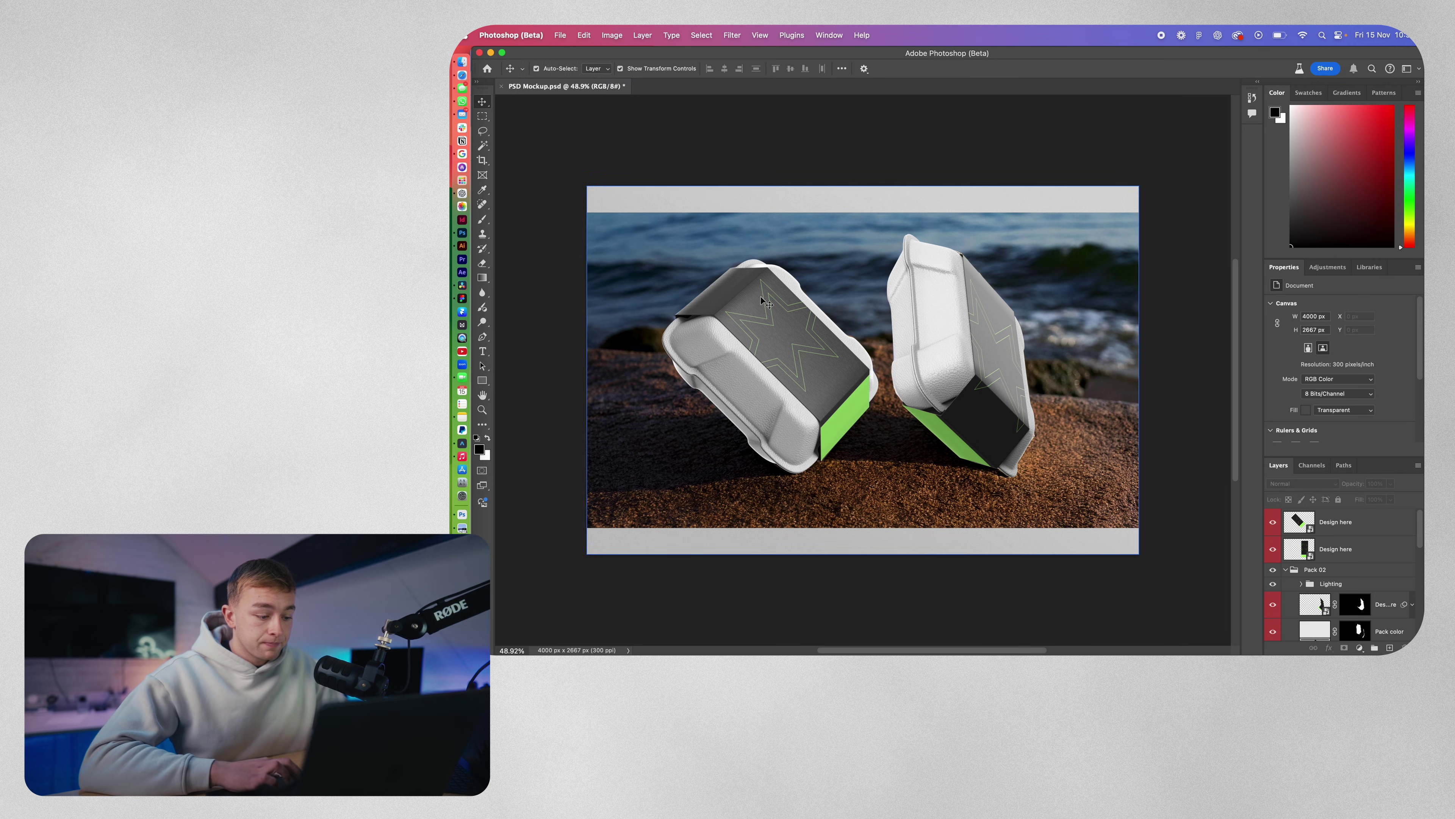
Select the empty strips above and below the Firefly background image and extend the scene into them with an unprompted Generative Fill
scroll(1337, 576, down, 10)
click(1369, 599)
click(484, 117)
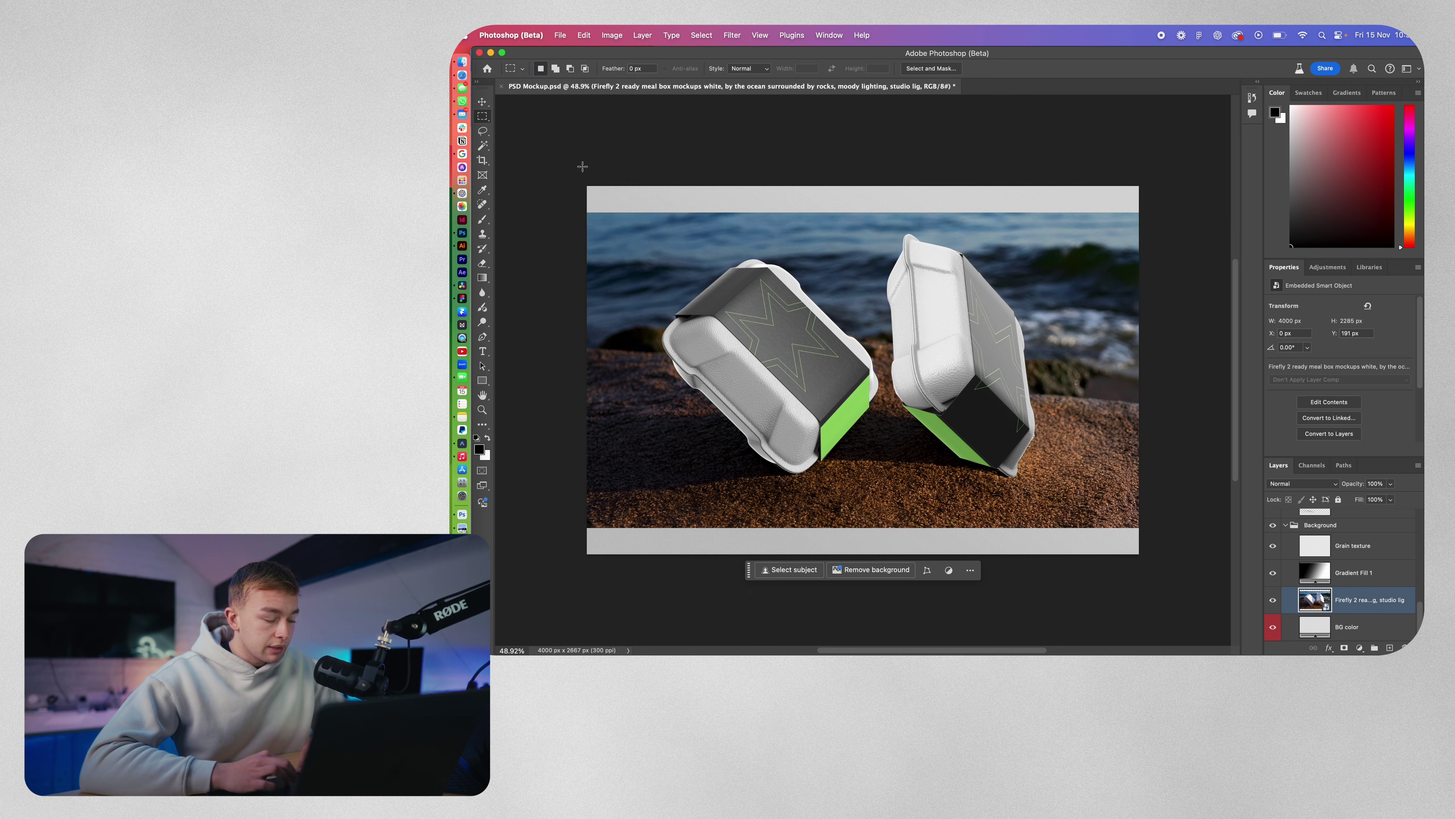
drag(576, 168, 1154, 218)
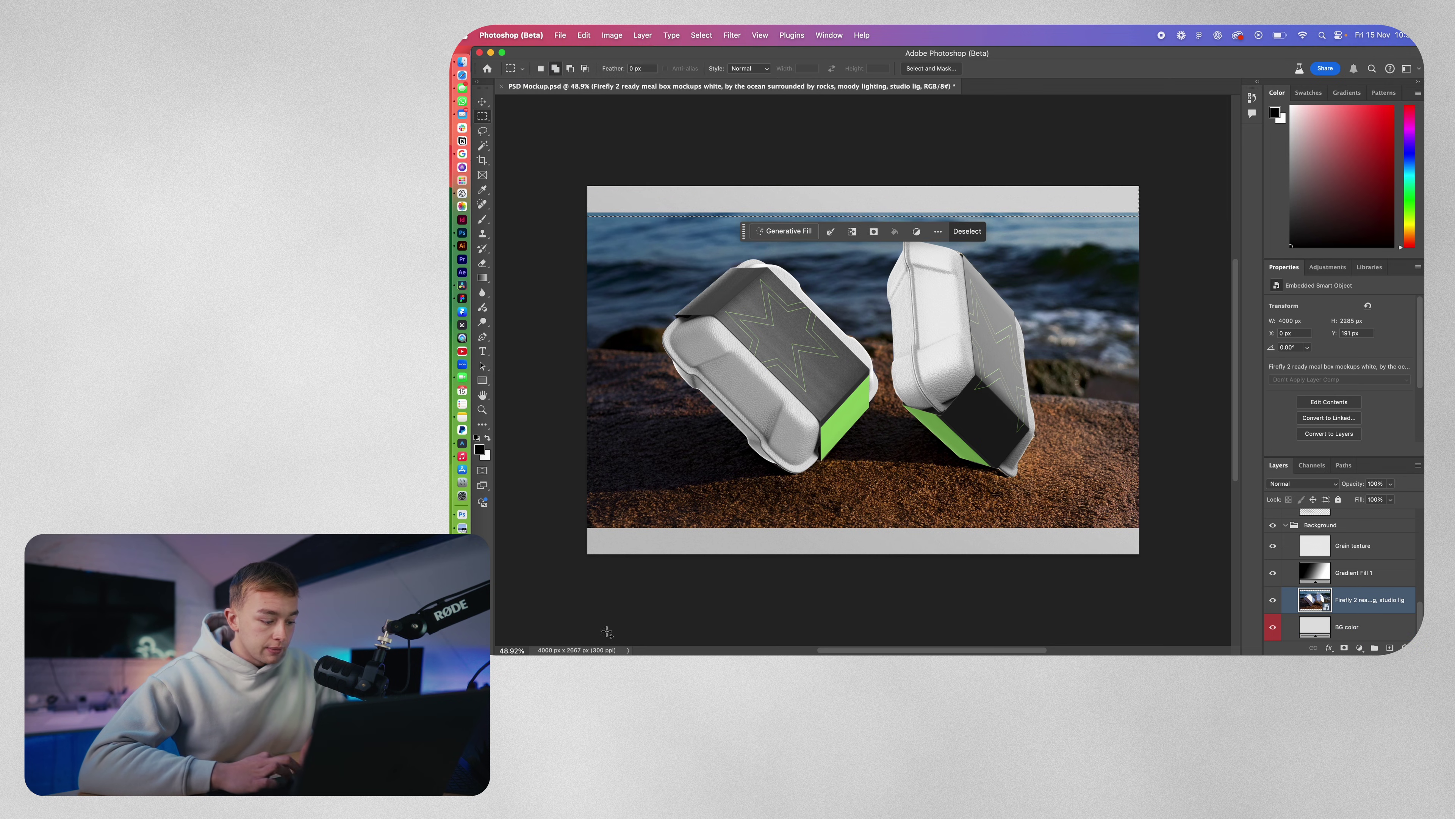
drag(579, 591, 1166, 528)
click(785, 569)
click(990, 570)
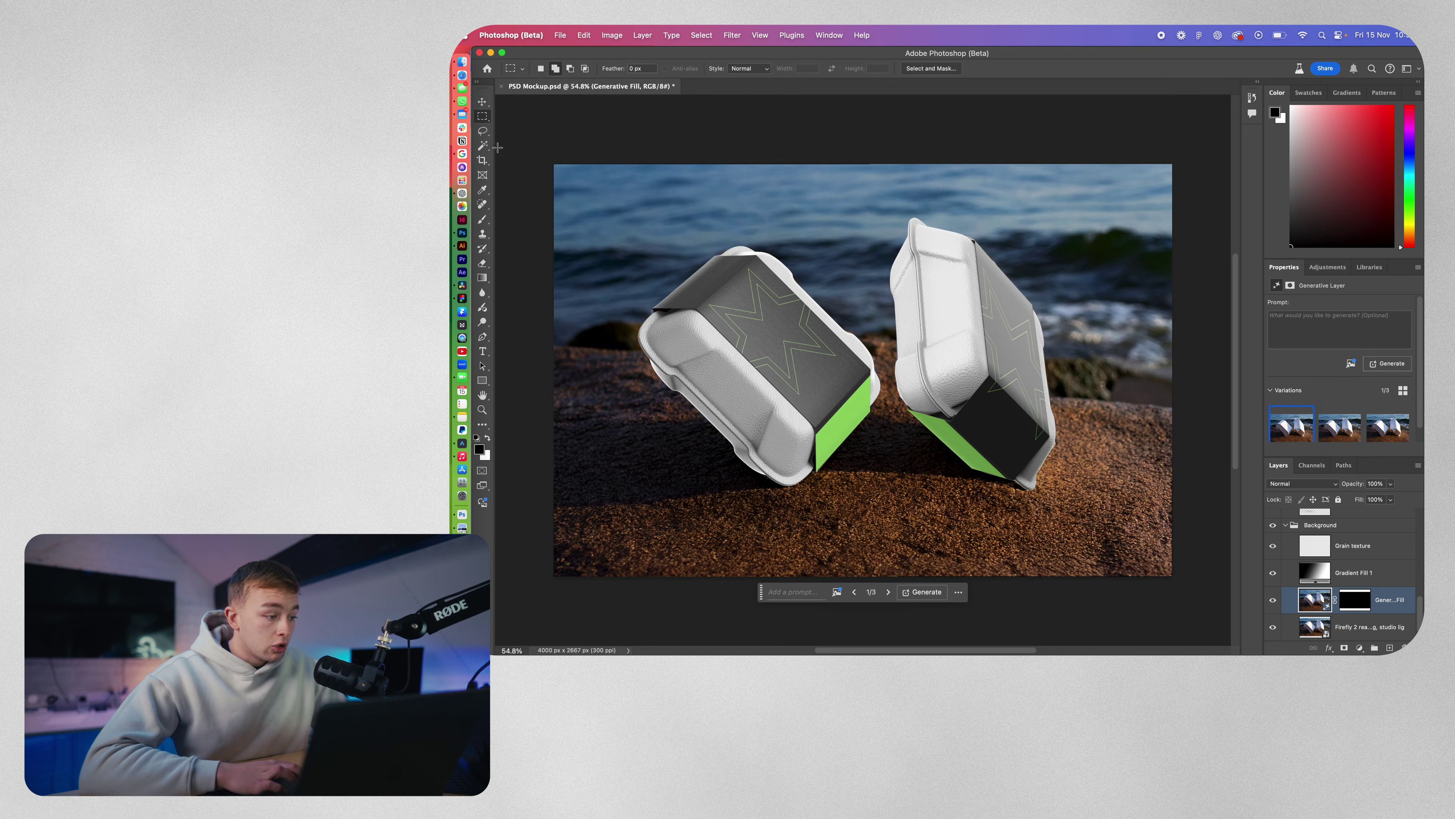
Lasso the rock area beneath the first box and add "water splashes realistic" there with Generative Fill
click(482, 131)
mouse_move(625, 584)
mouse_down()
mouse_move(801, 468)
mouse_move(913, 467)
mouse_move(962, 535)
mouse_move(843, 570)
mouse_move(677, 563)
mouse_move(619, 591)
mouse_up()
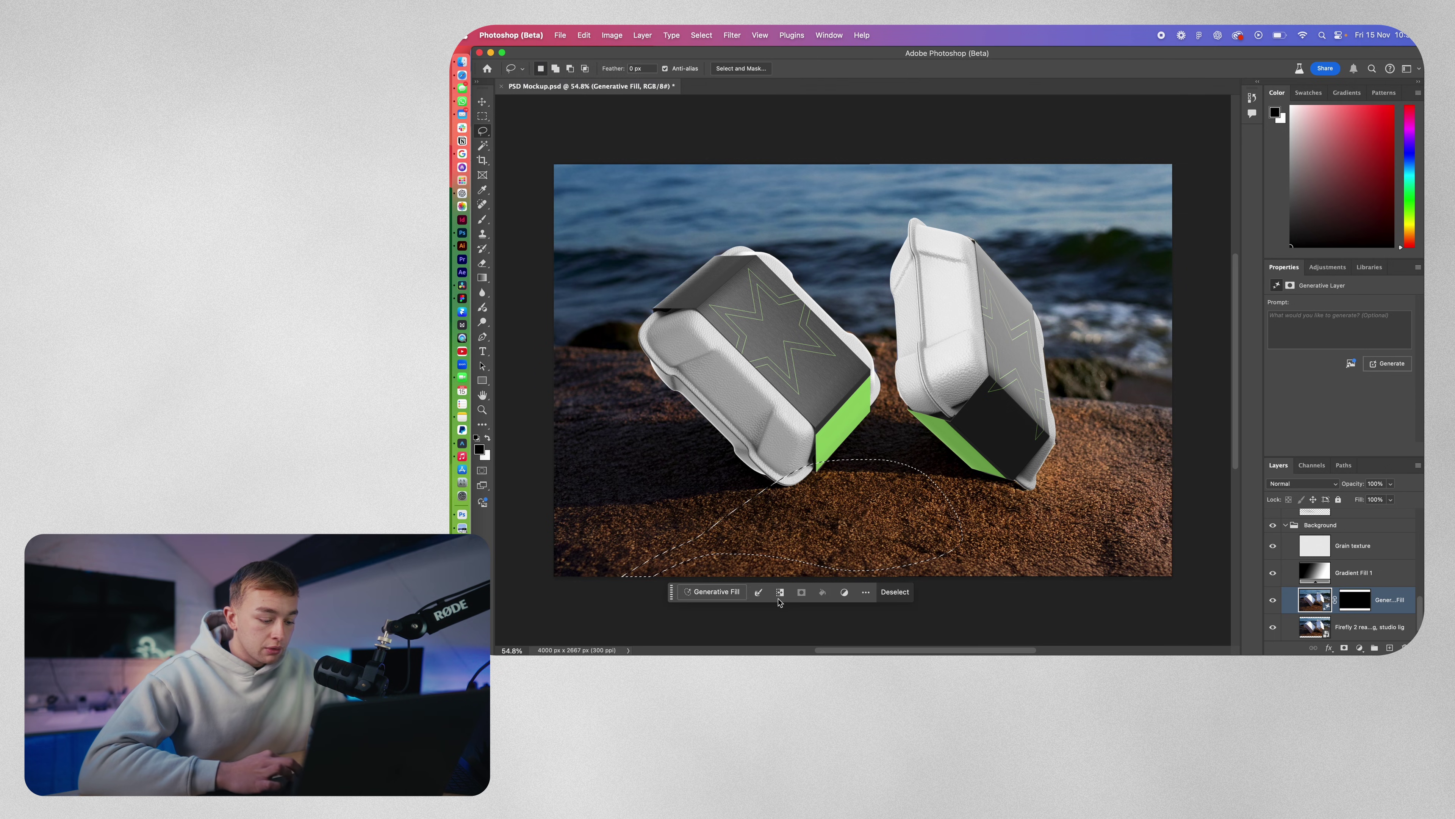
click(705, 593)
text(water splashes realistic)
key(Return)
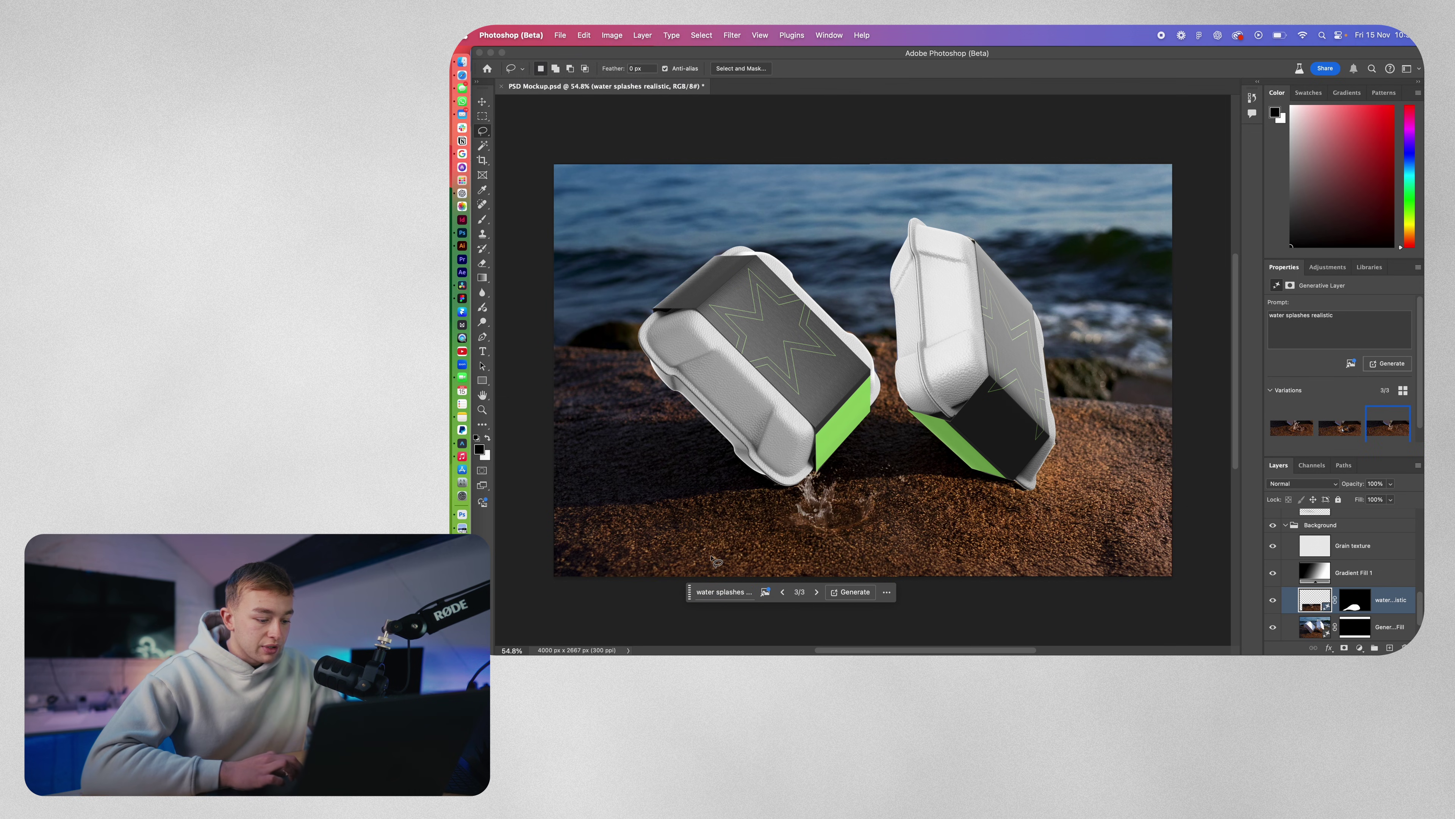
scroll(793, 518, up, 5)
scroll(793, 518, down, 3)
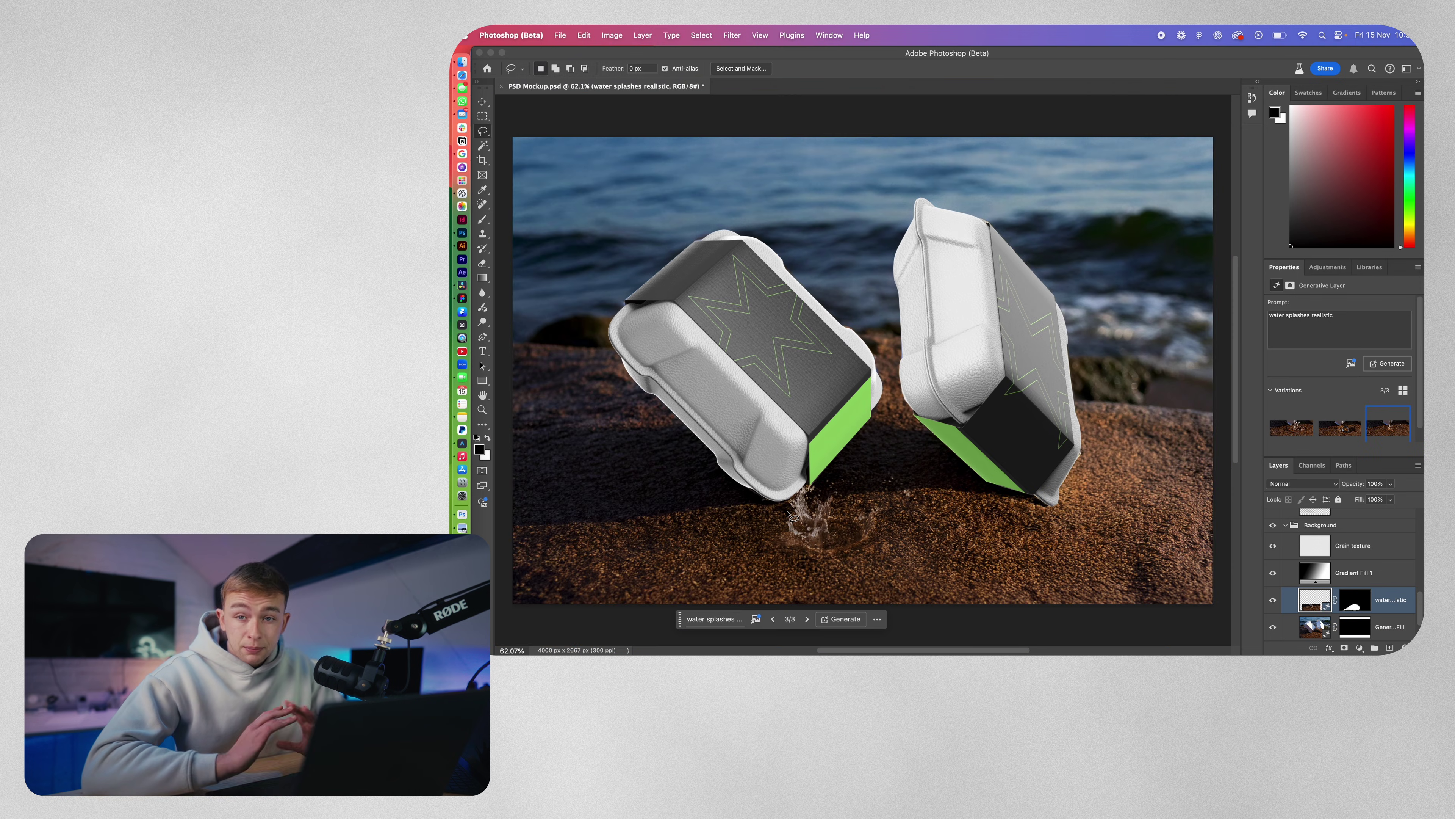
Copy the front panel with the vertical SMASH. logo from PACKAGING.ai in Illustrator and paste it into a new square document
scroll(793, 518, down, 3)
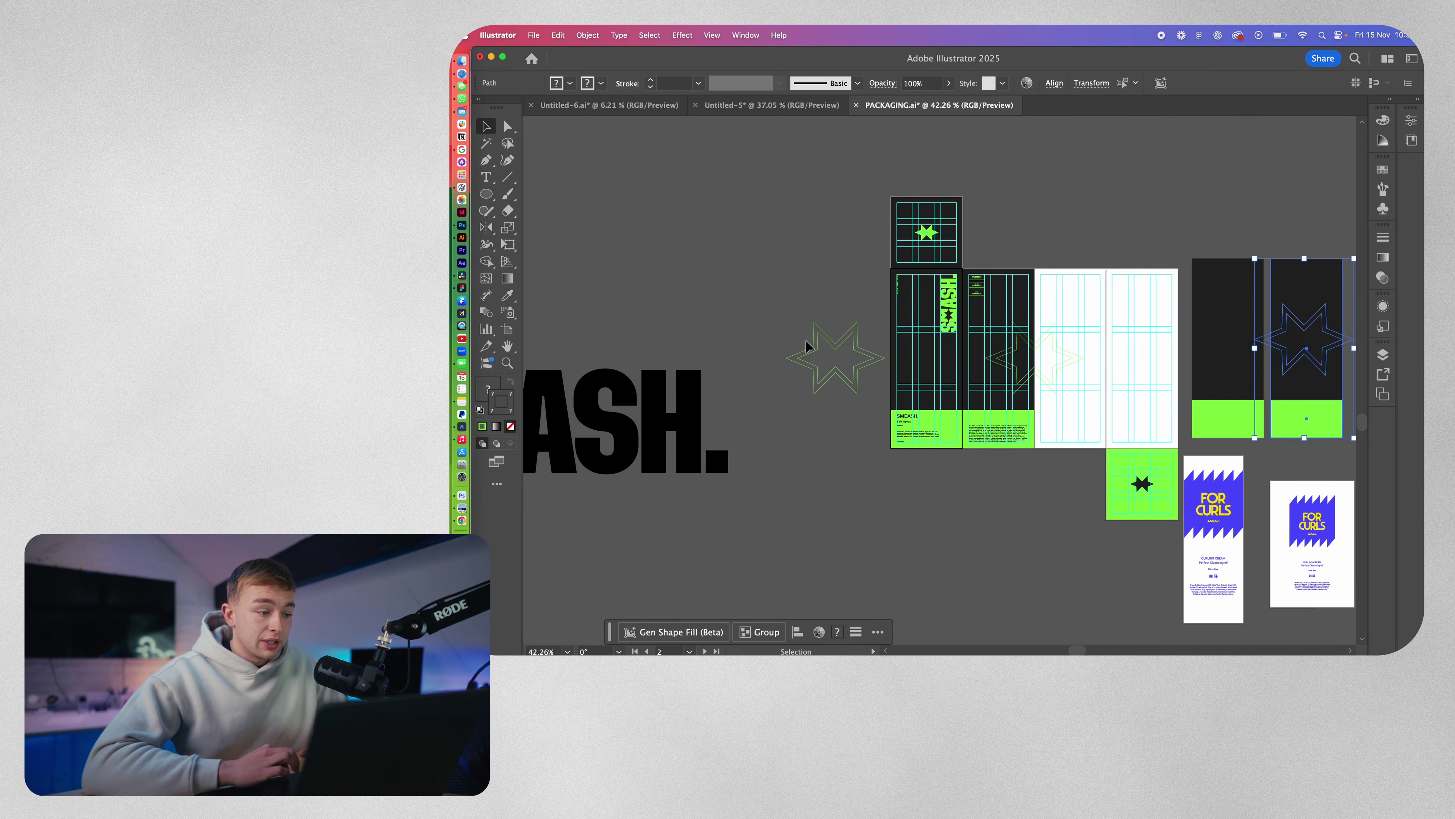
scroll(908, 453, up, 4)
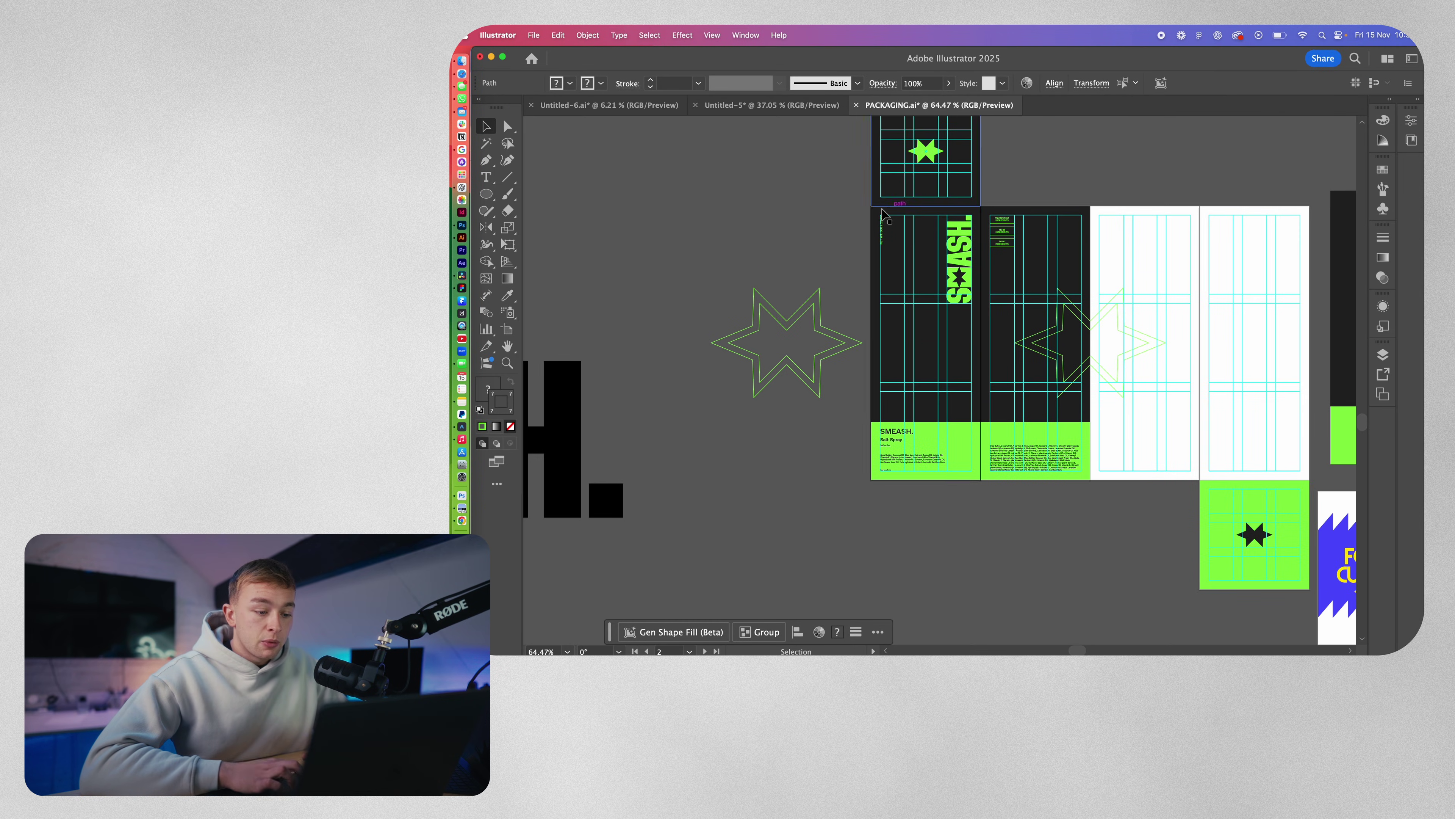
drag(975, 210, 975, 211)
key(super+c)
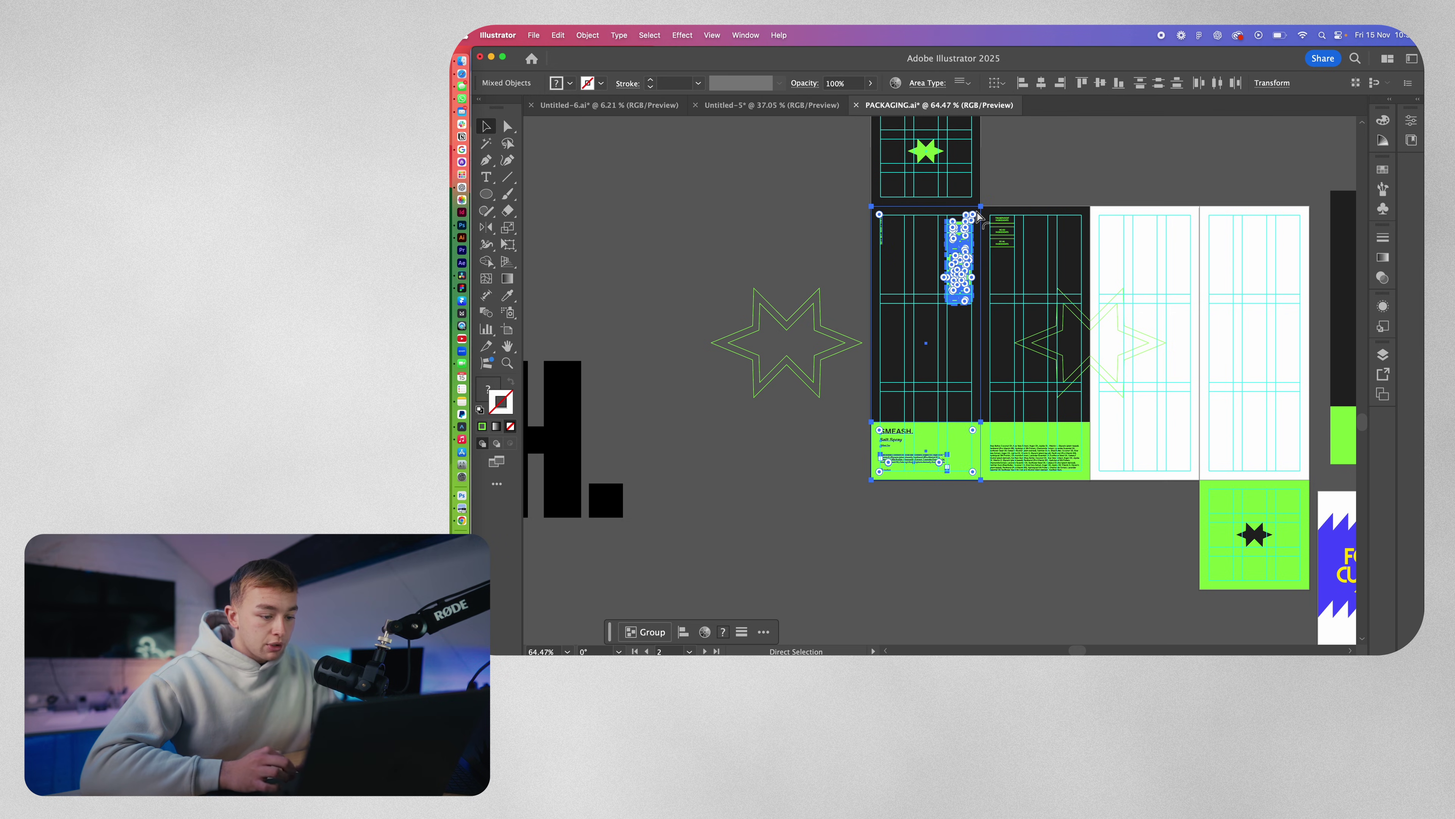
click(539, 35)
click(539, 55)
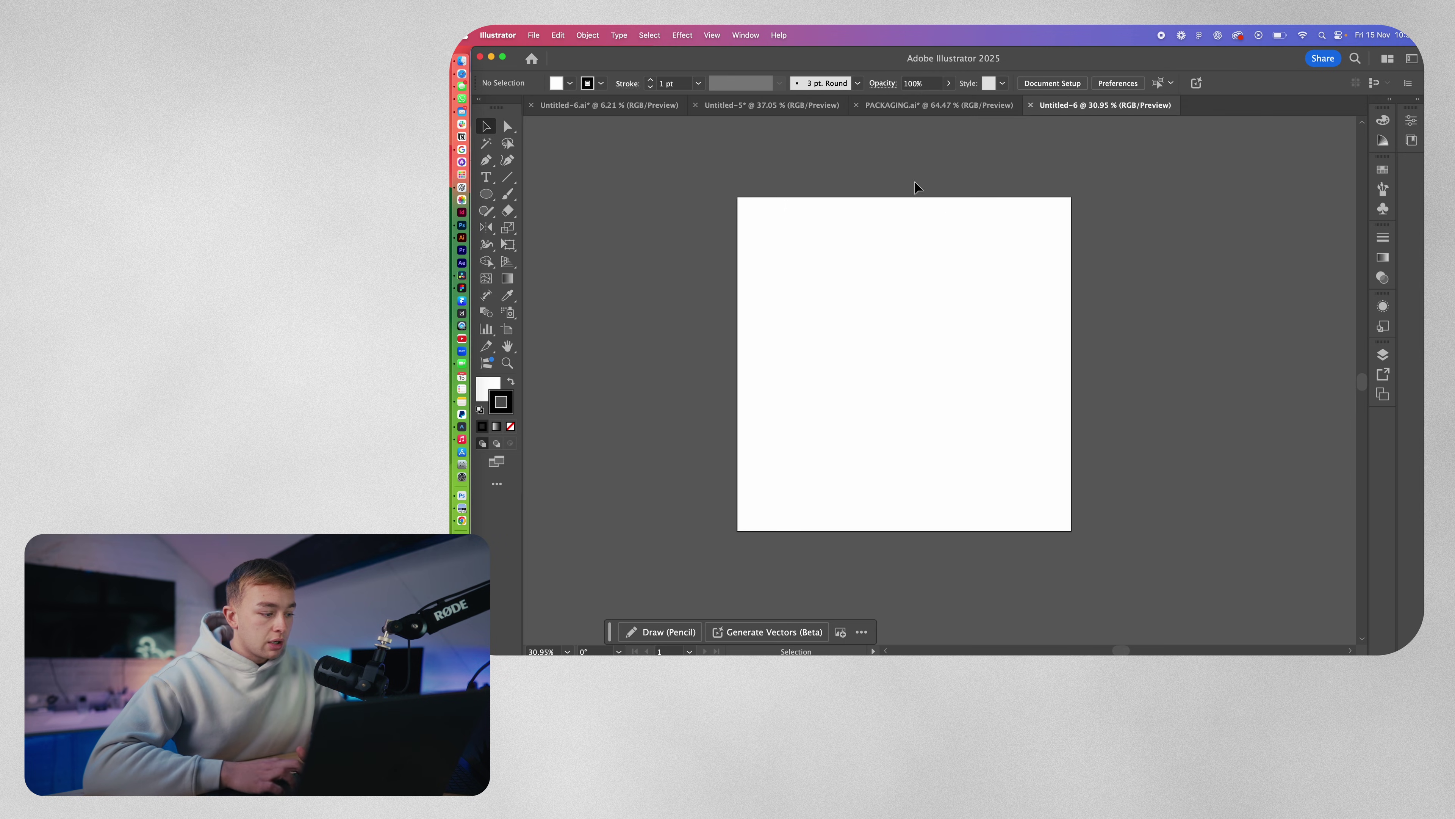
key(super+v)
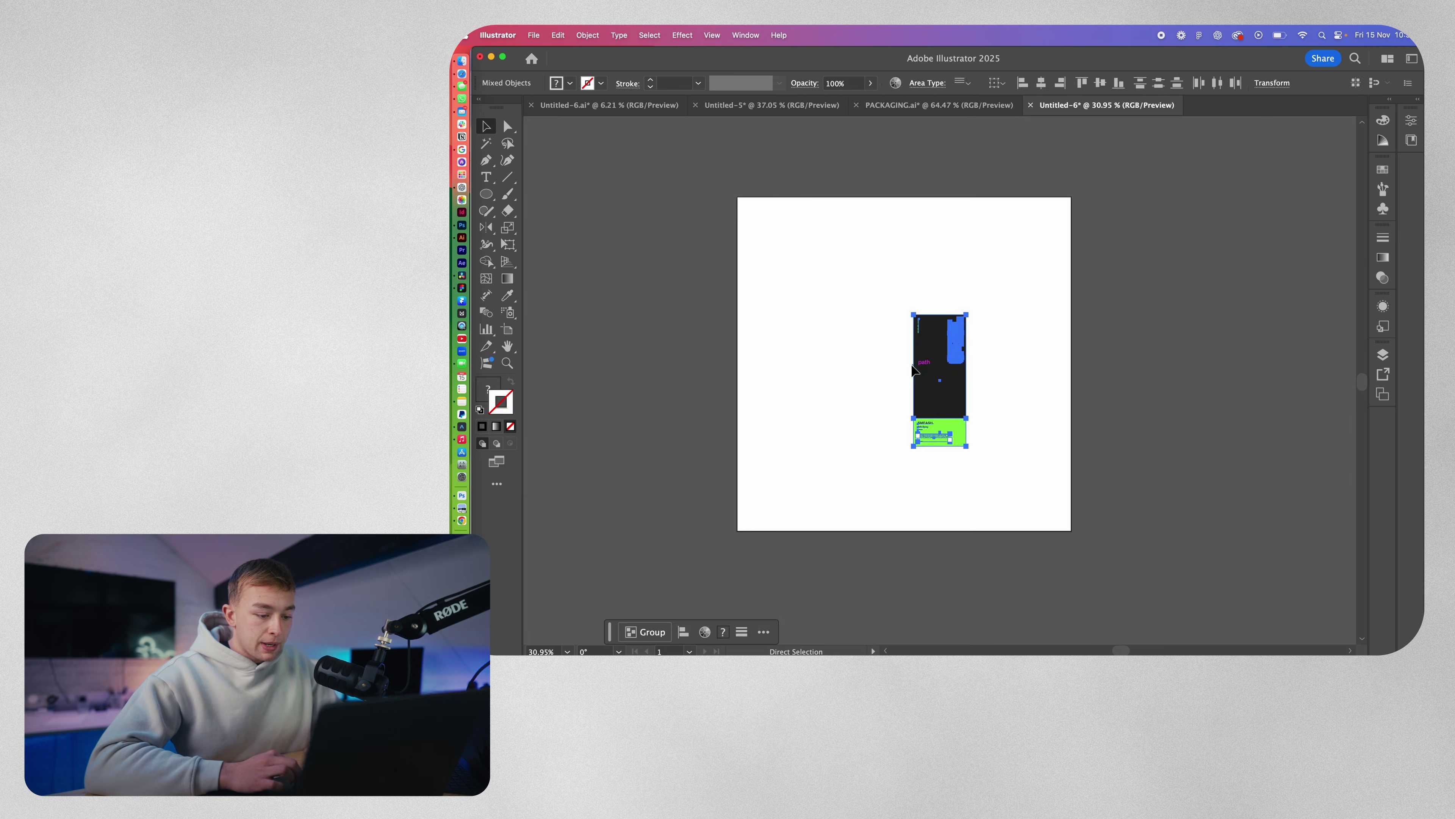
Enlarge the pasted packaging panel and centre it on the artboard
mouse_move(930, 357)
mouse_down()
mouse_move(947, 357)
mouse_move(920, 357)
mouse_up()
click(962, 355)
scroll(877, 300, up, 4)
Strip the pasted panel down to plain green rectangles by removing its logo, text and dark background
double_click(887, 426)
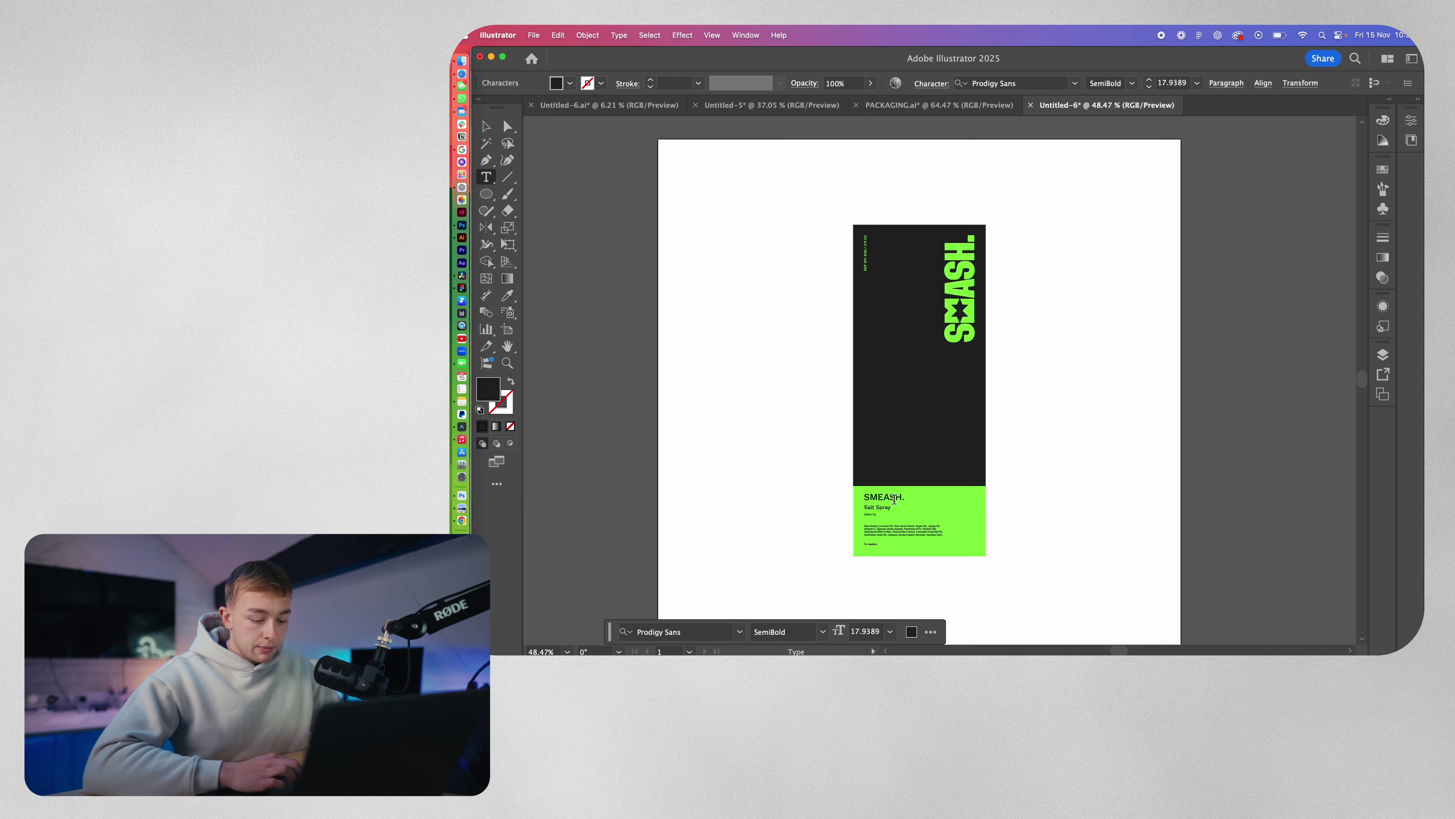
key(Escape)
key(BackSpace)
click(893, 505)
key(Delete)
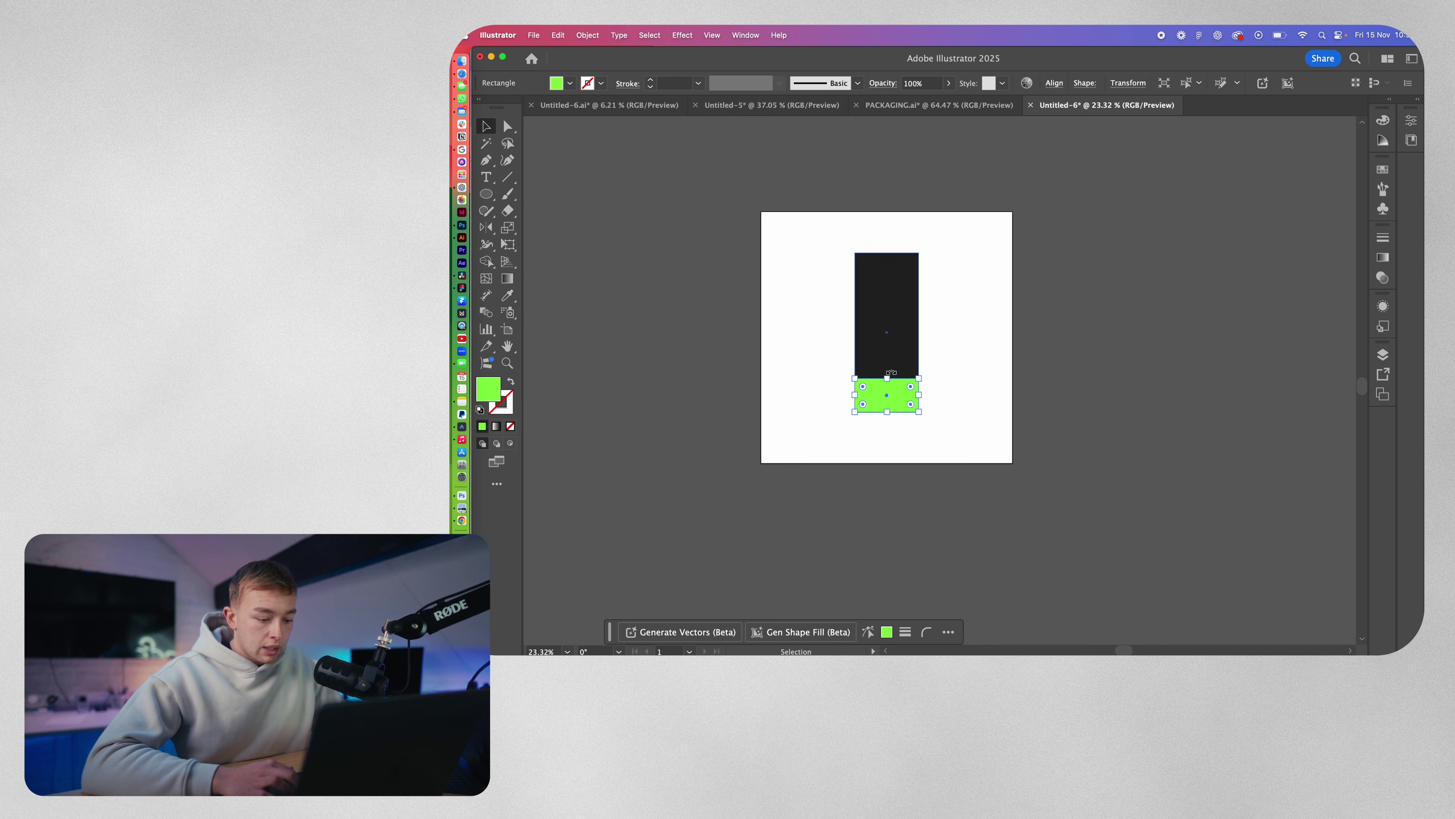
click(893, 373)
key(Delete)
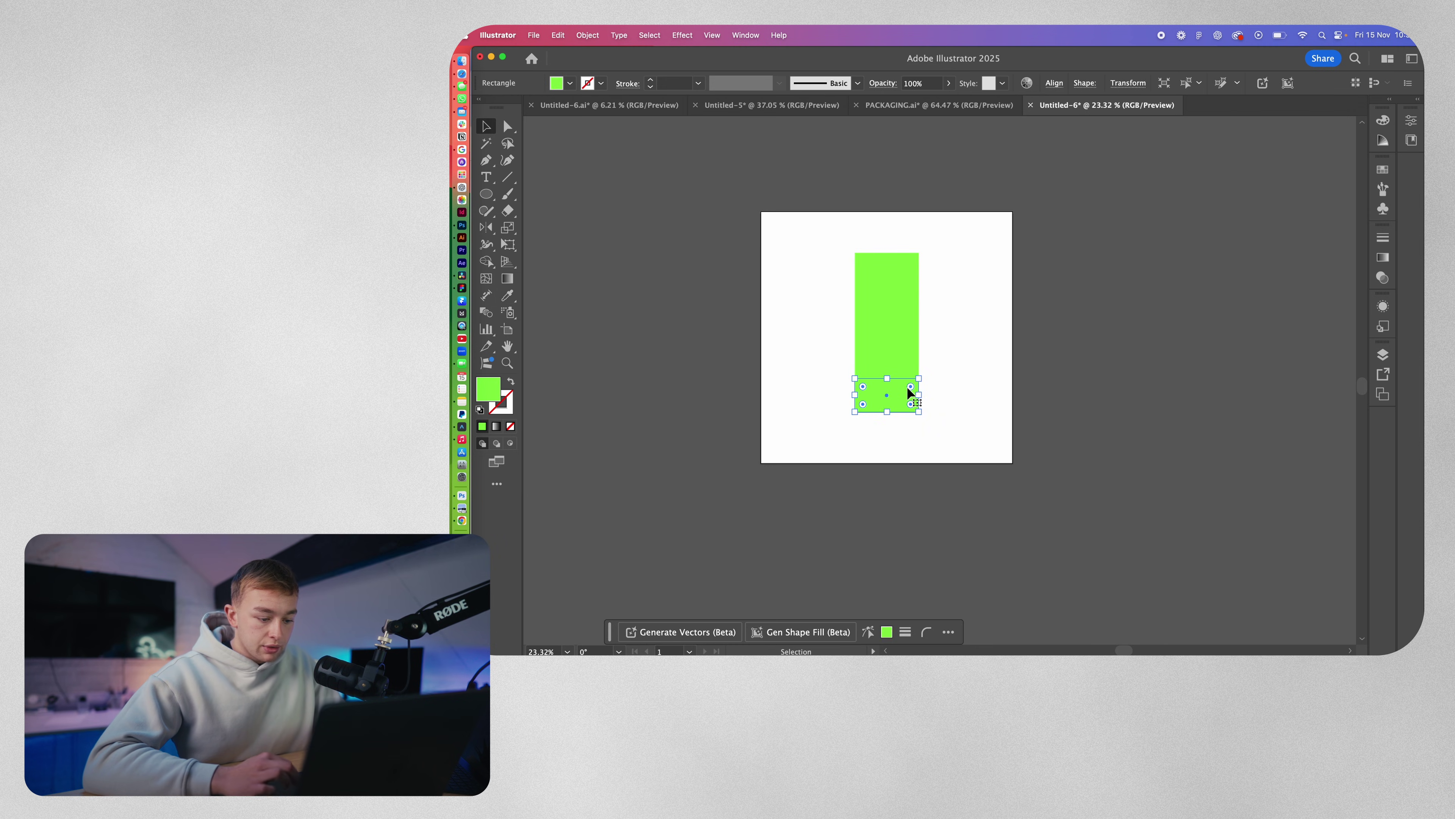
Reduce the panel to one tall green rectangle and centre it vertically on the artboard
click(888, 356)
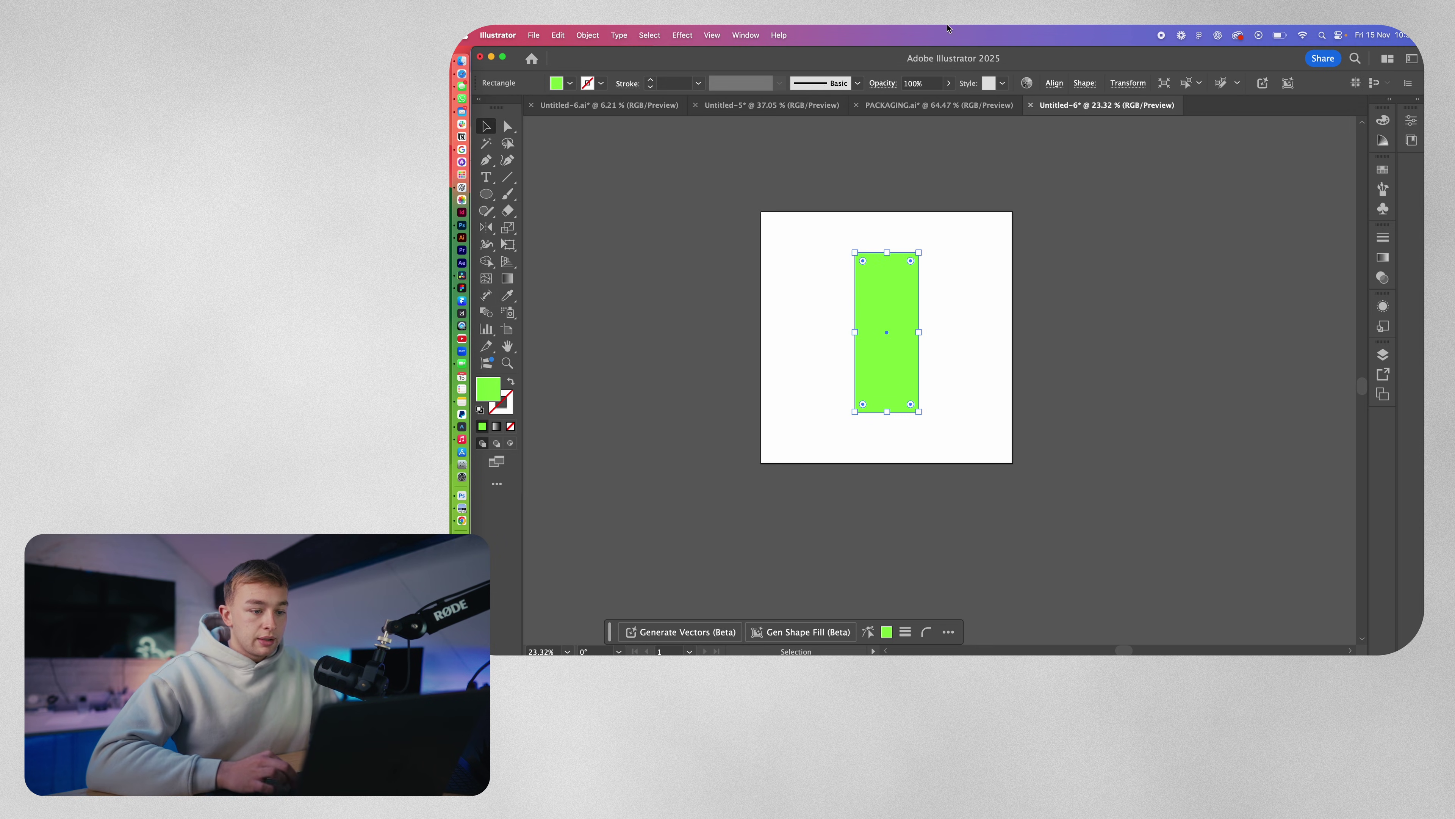
click(1054, 83)
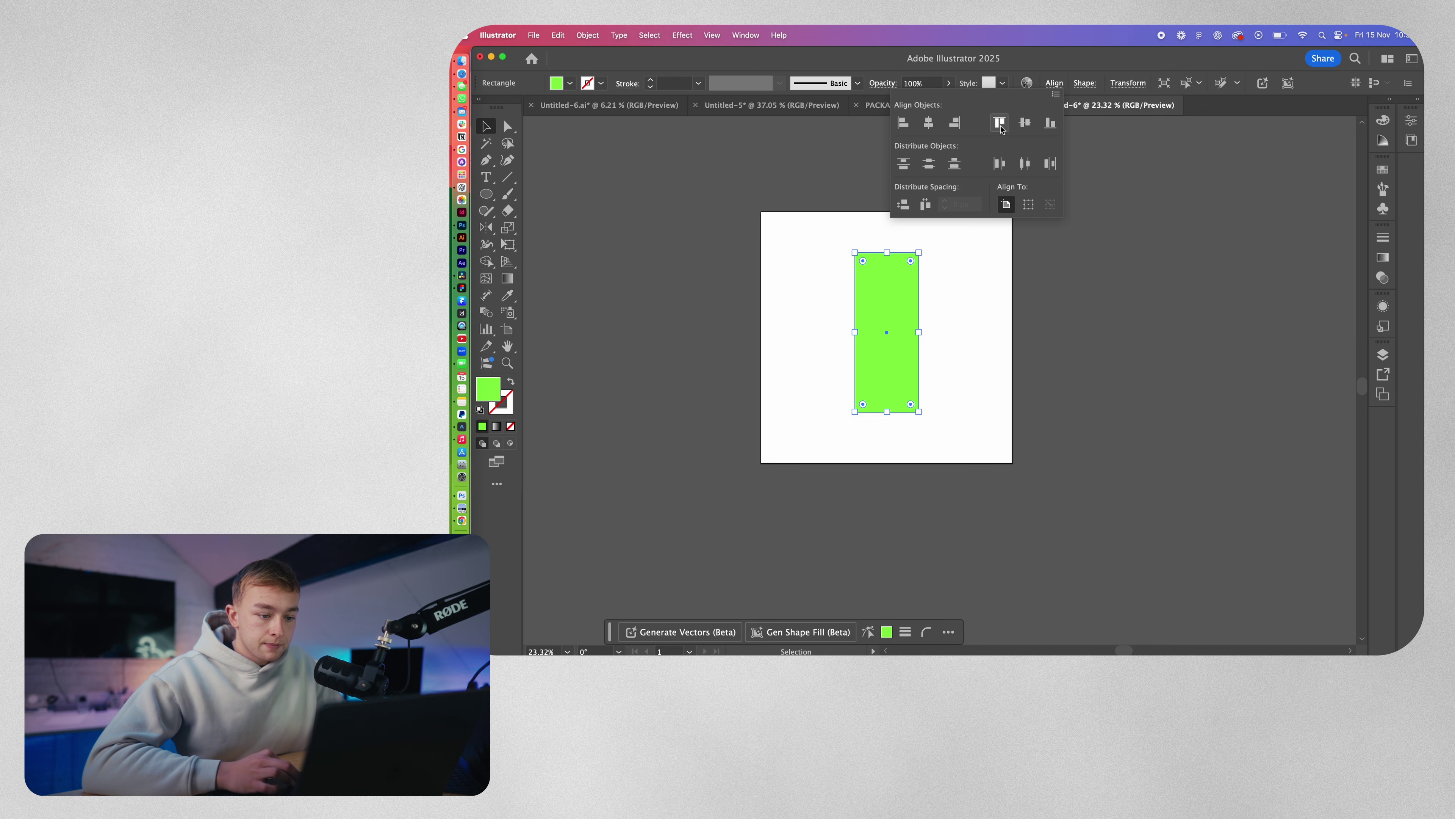
click(1023, 122)
click(930, 304)
Paint a thick, uneven black border around the green rectangle, sitting behind it
scroll(930, 304, up, 2)
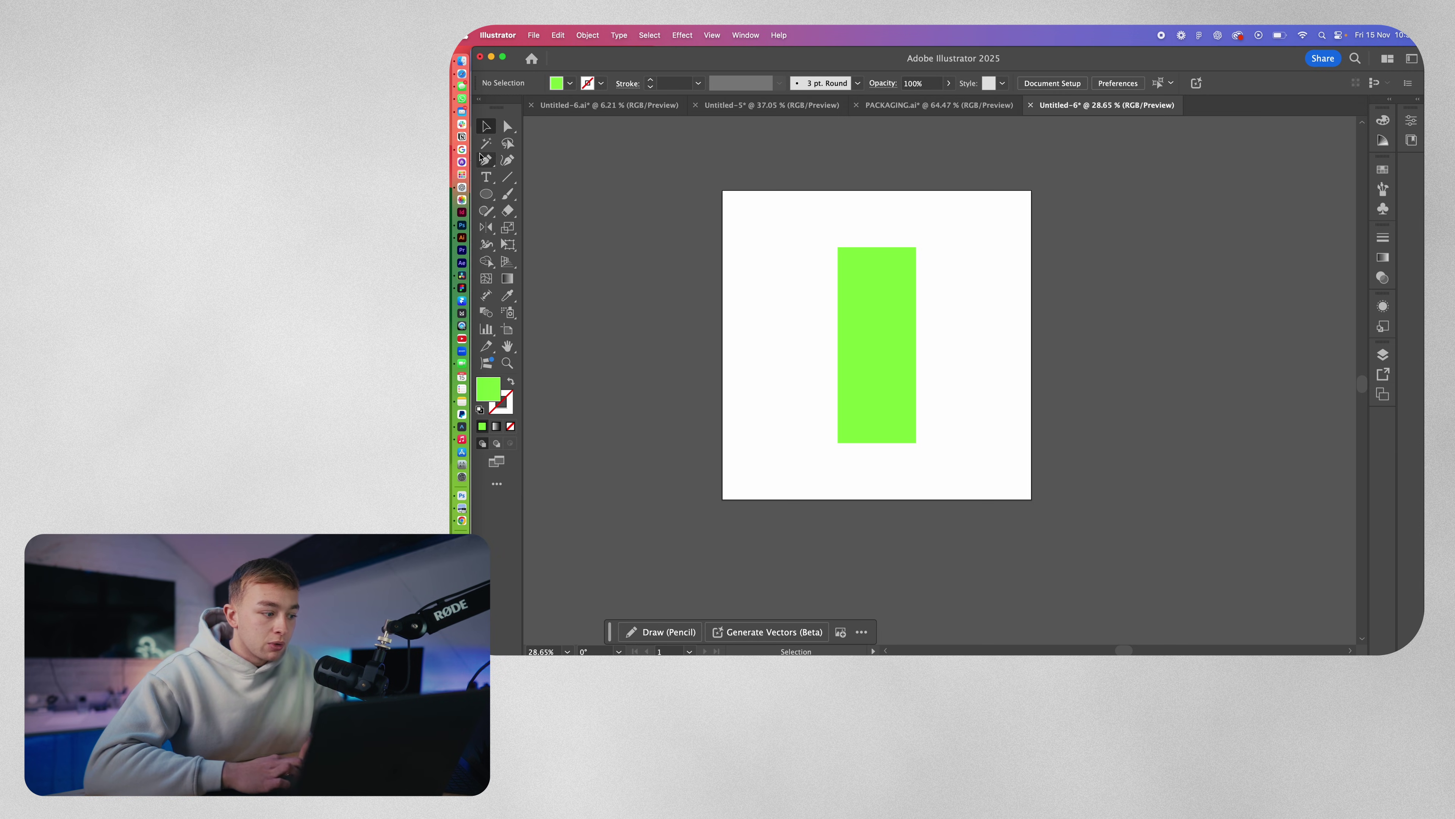
click(507, 194)
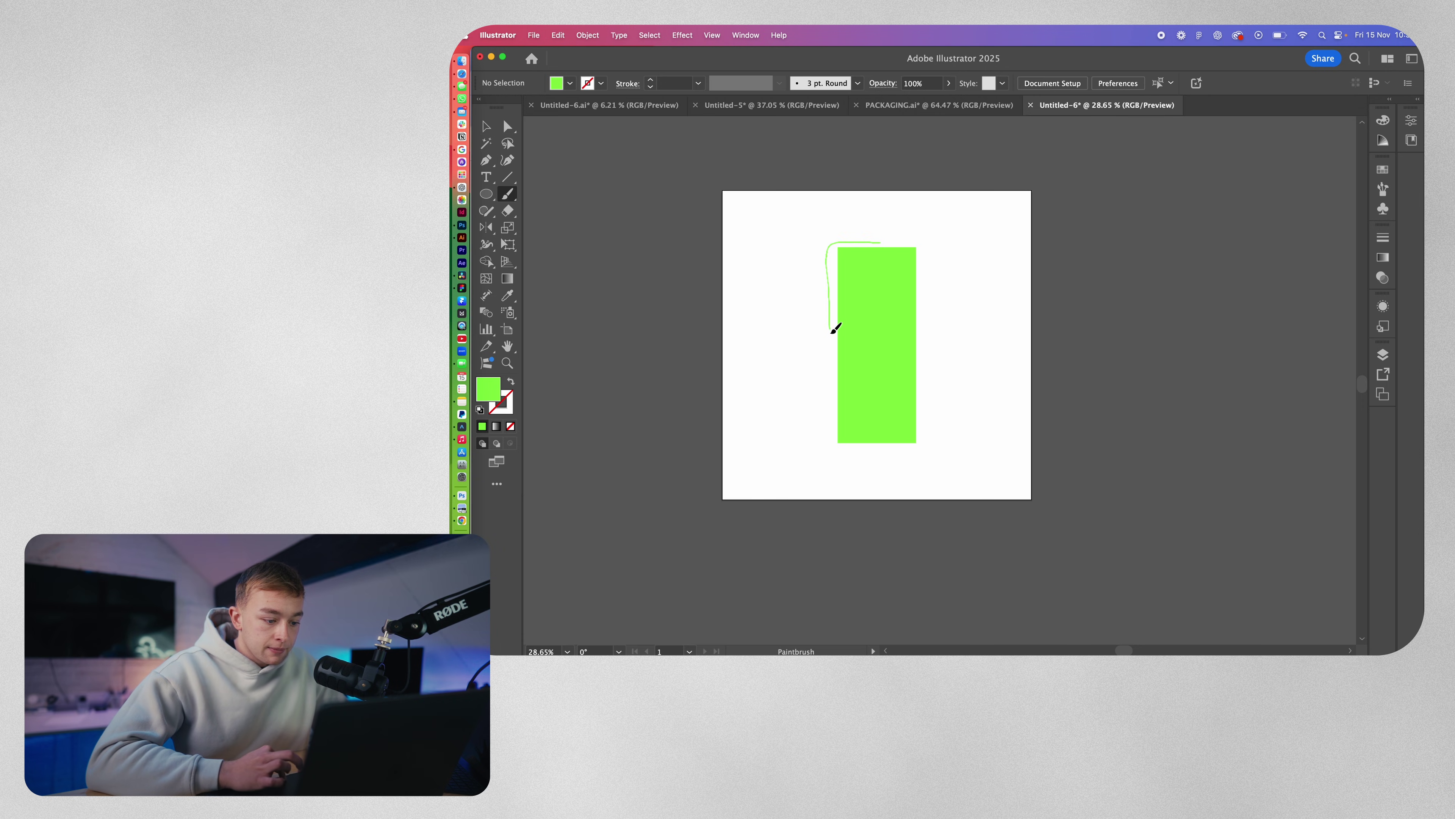
drag(832, 336, 829, 374)
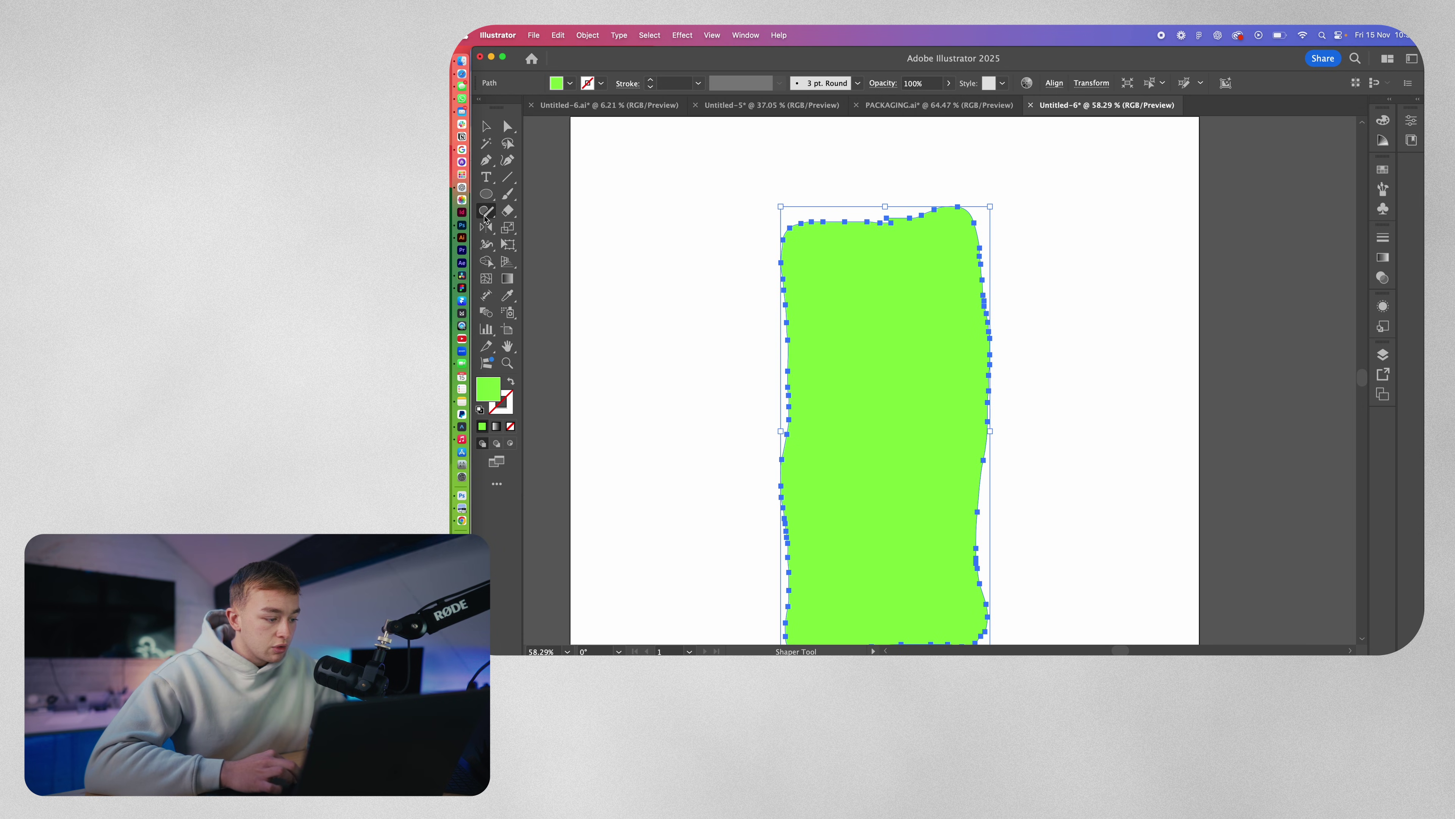
click(487, 211)
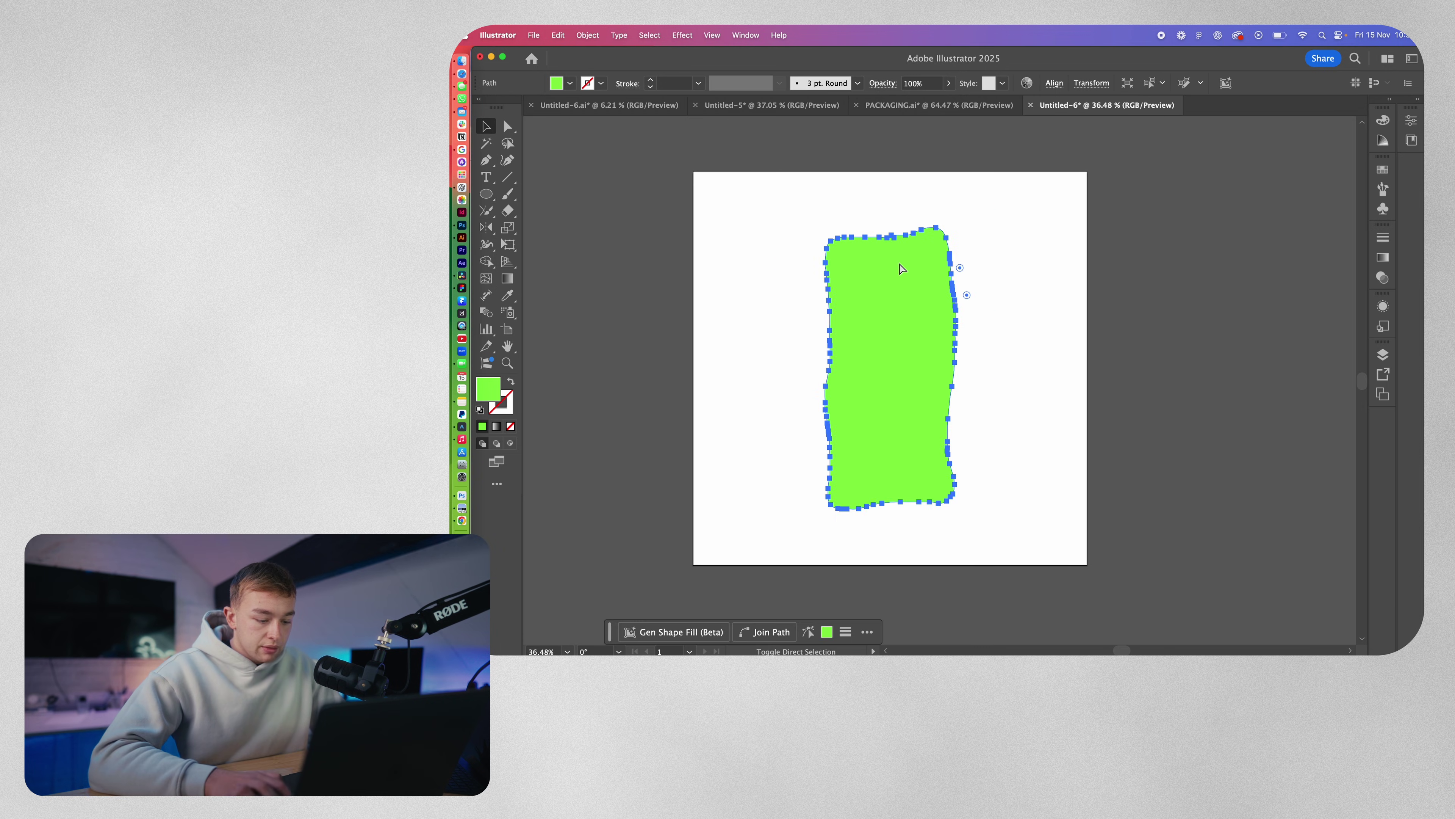
key(v)
double_click(490, 388)
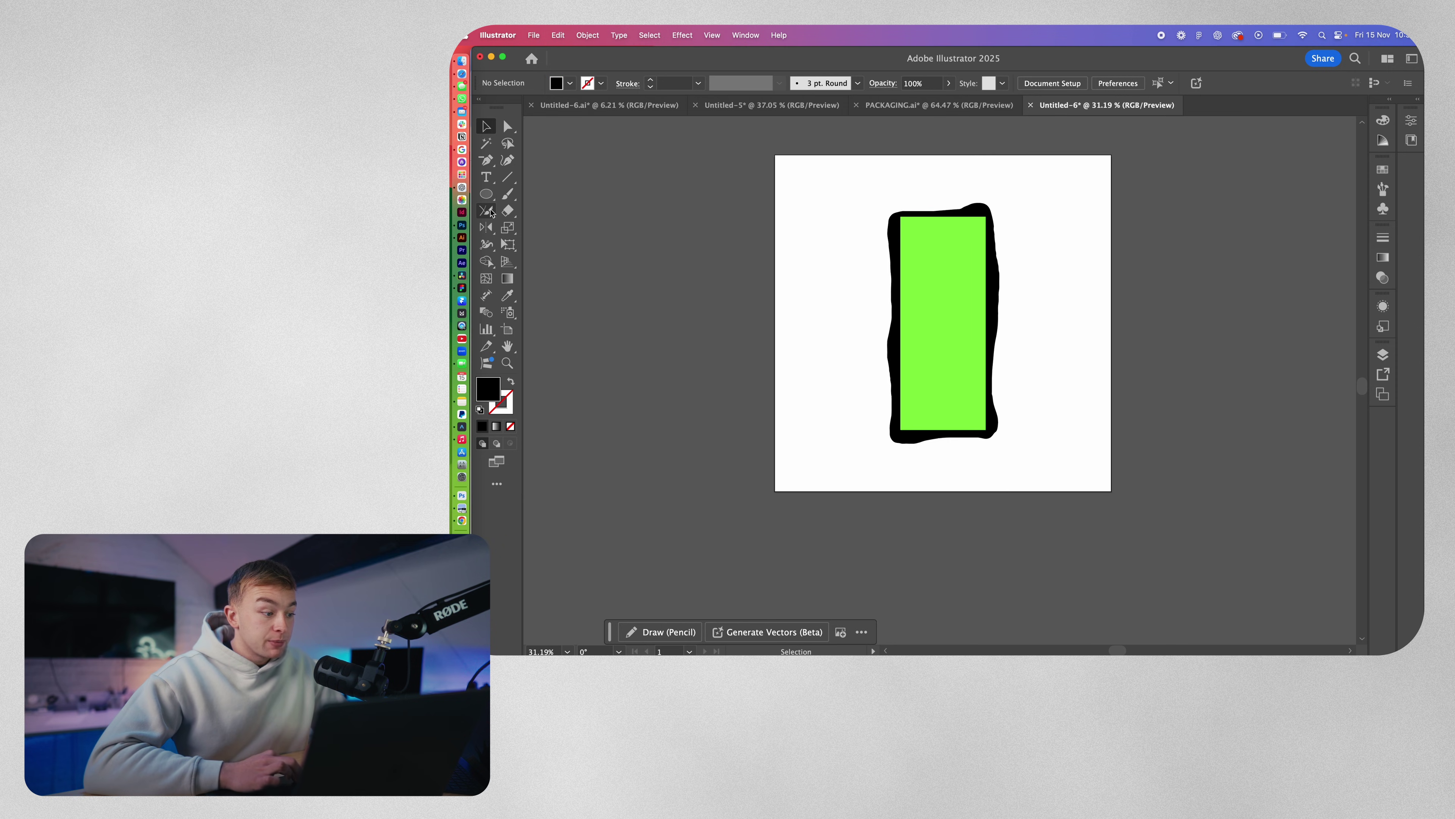
Paint loose looping lines around the rectangle with the Paintbrush, using no fill and a 2 pt black stroke
click(507, 194)
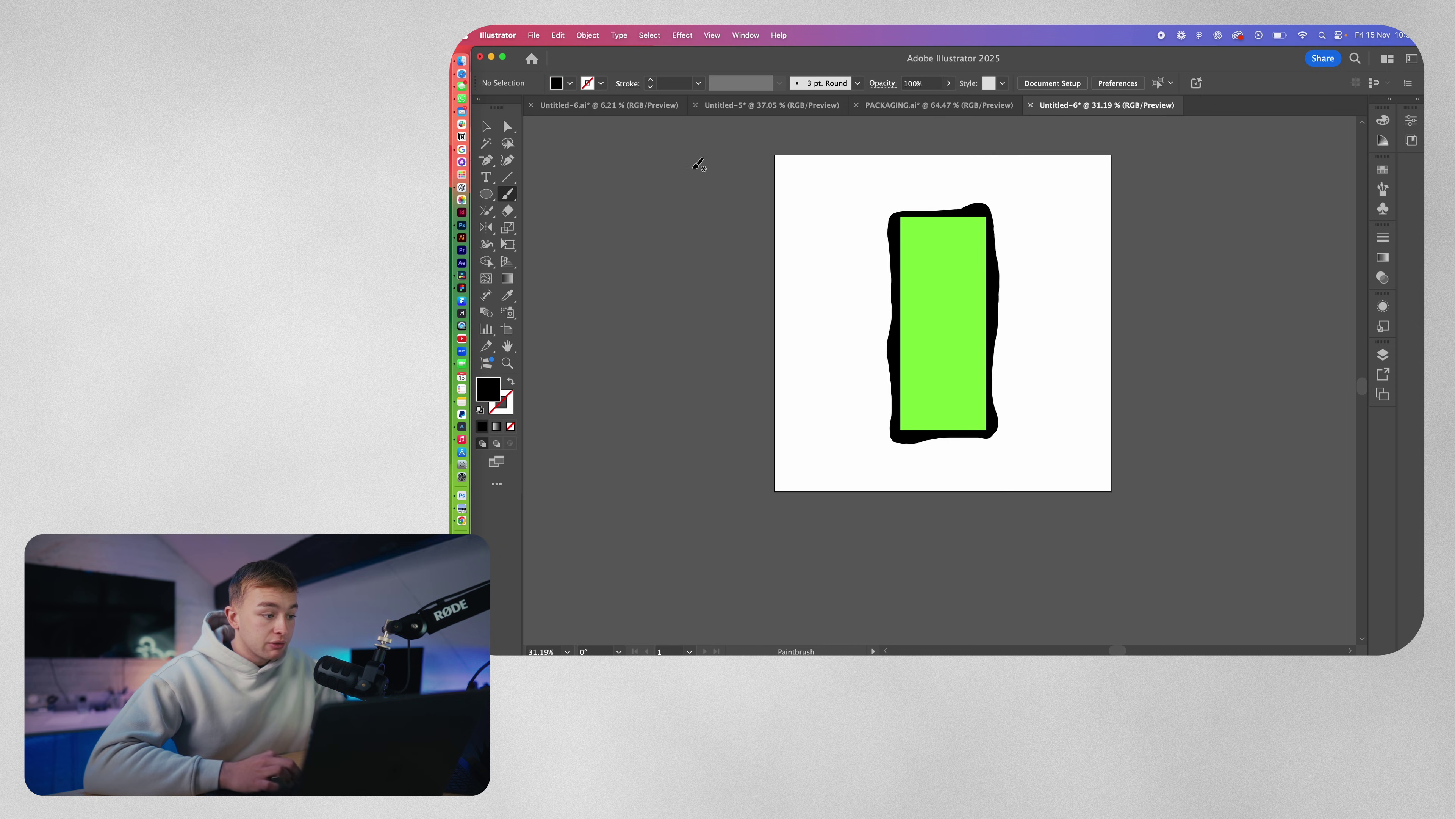
click(650, 80)
click(649, 81)
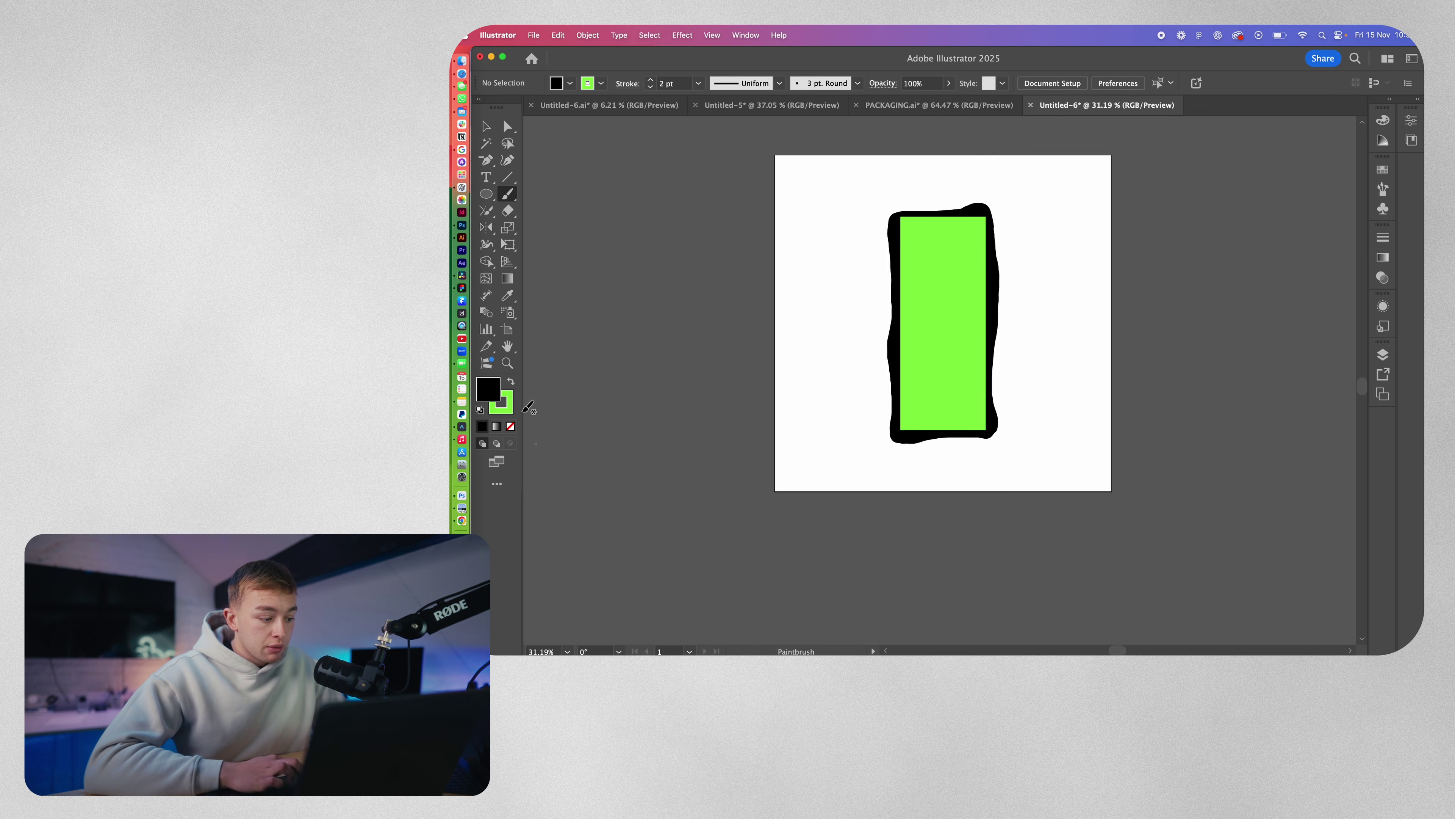
click(510, 381)
click(511, 427)
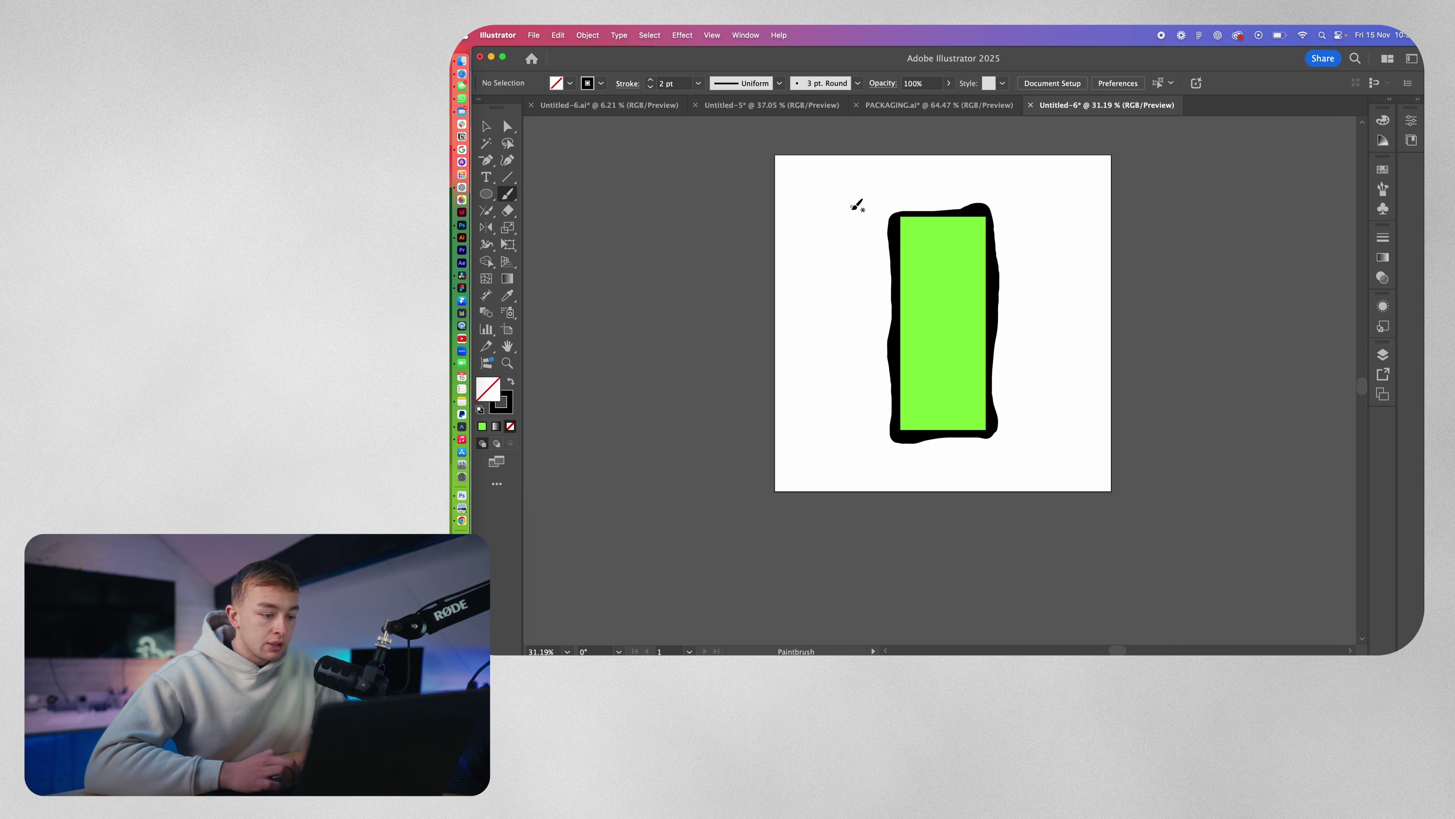
mouse_move(891, 193)
mouse_down()
mouse_move(857, 306)
mouse_move(858, 440)
mouse_move(965, 453)
mouse_move(1039, 418)
mouse_move(1031, 269)
mouse_move(990, 174)
mouse_move(1082, 424)
mouse_move(1008, 472)
mouse_move(811, 473)
mouse_move(795, 314)
mouse_move(881, 151)
mouse_up()
key(v)
scroll(942, 244, right, 1)
Export the sketched layout as an image and switch to Adobe Firefly in Chrome
click(533, 35)
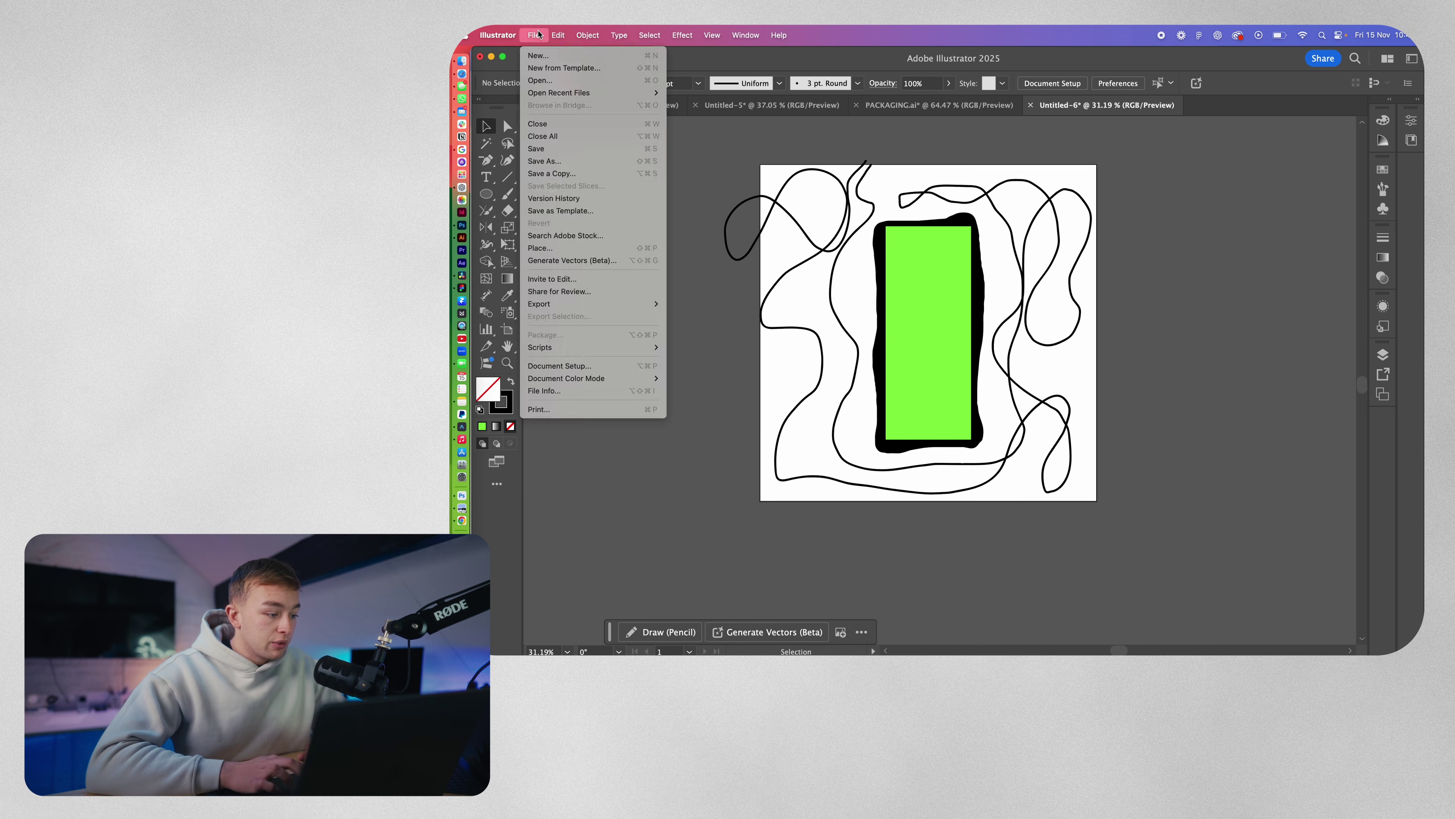
mouse_move(630, 304)
click(705, 317)
key(Escape)
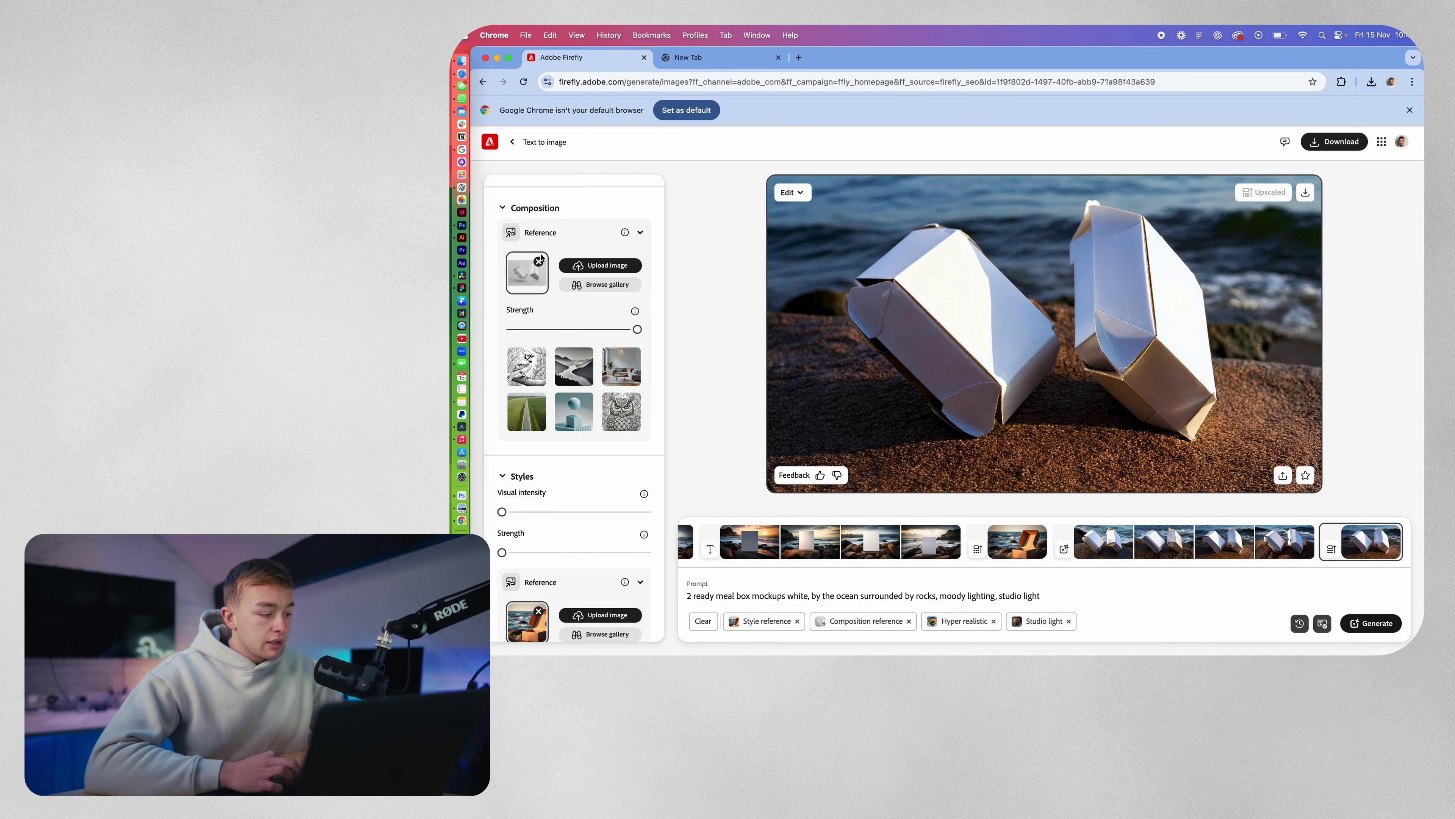
Remove the style reference and replace the composition reference with the exported green rectangle sketch
click(539, 261)
scroll(542, 554, down, 2)
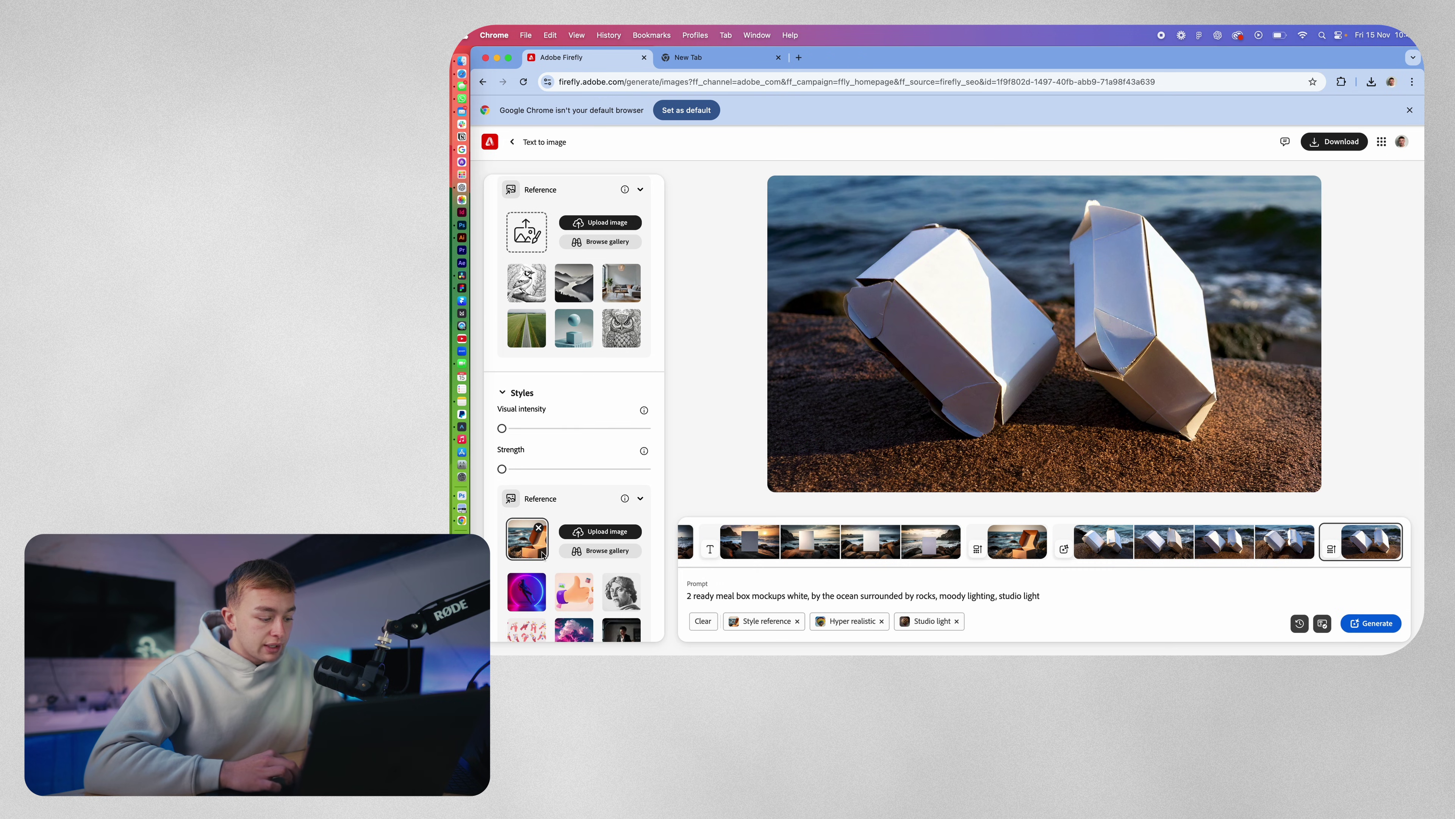
click(538, 530)
scroll(576, 467, up, 5)
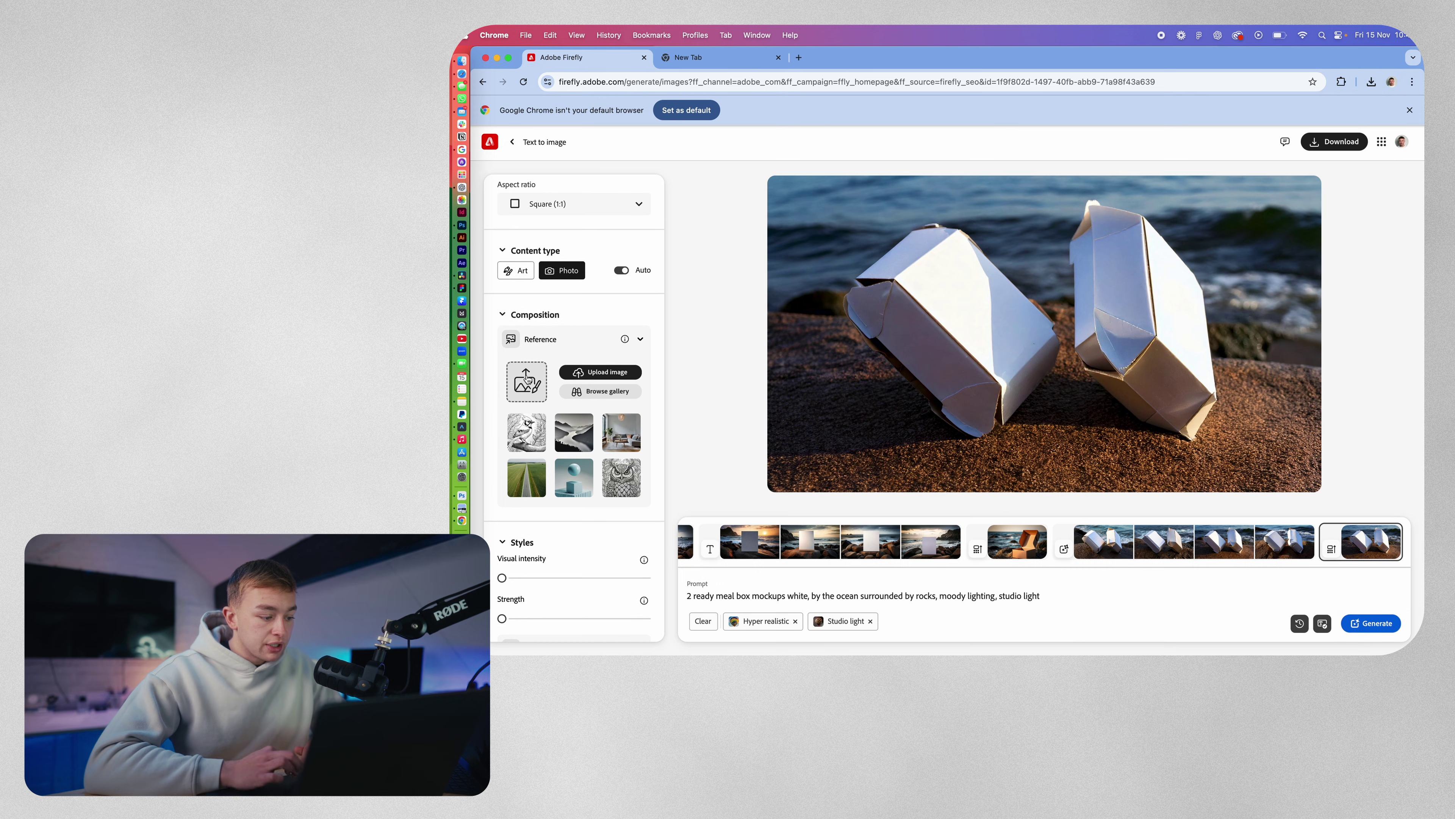
click(527, 378)
double_click(945, 400)
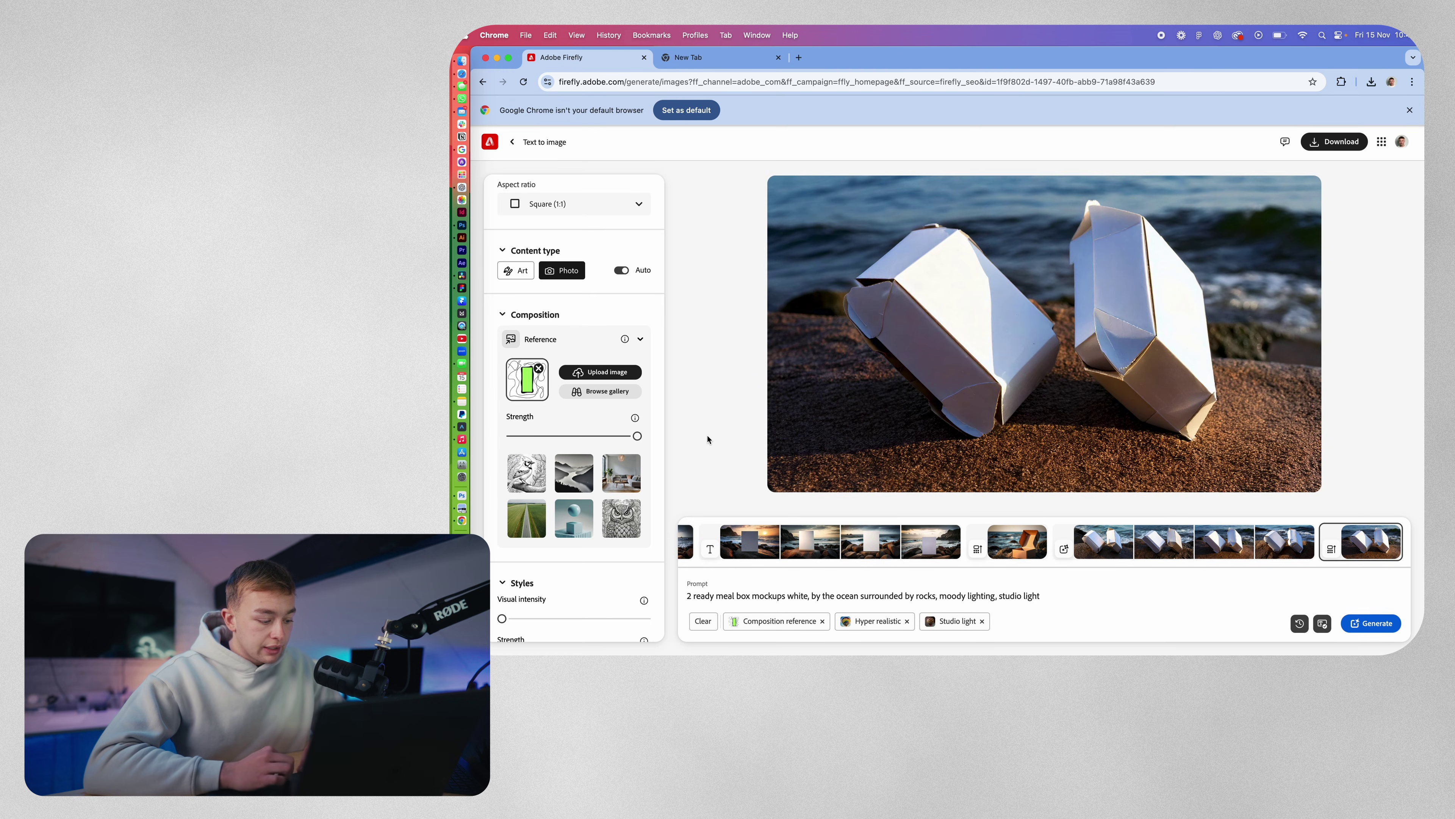
Generate images from the prompt "matte black box packaging silhouette on a snowy brick wall surrounded by christmas lights, top view, moody lighting, studio light"
scroll(659, 439, down, 2)
scroll(659, 439, left, 3)
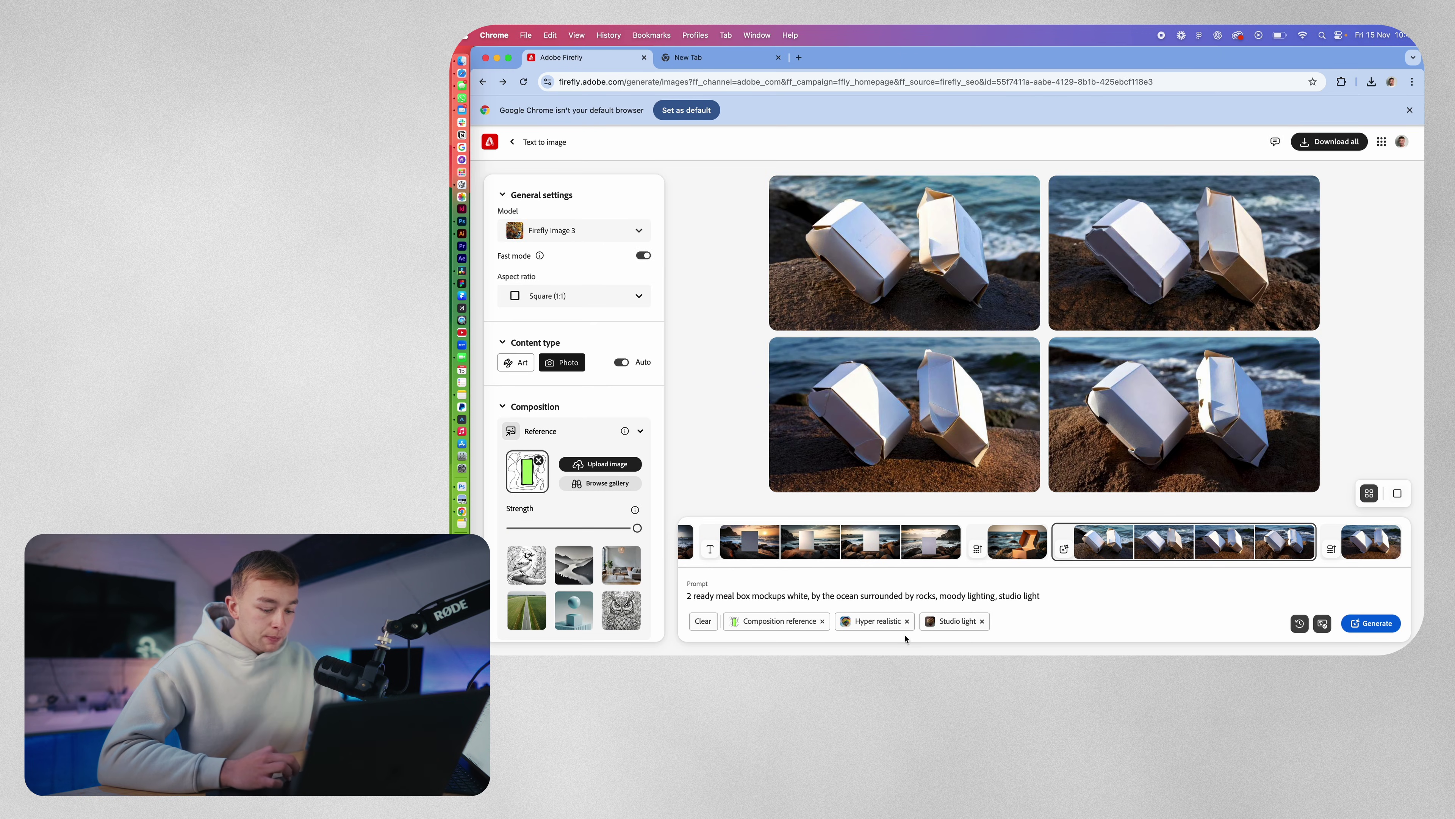
triple_click(1059, 597)
text(matte black bo)
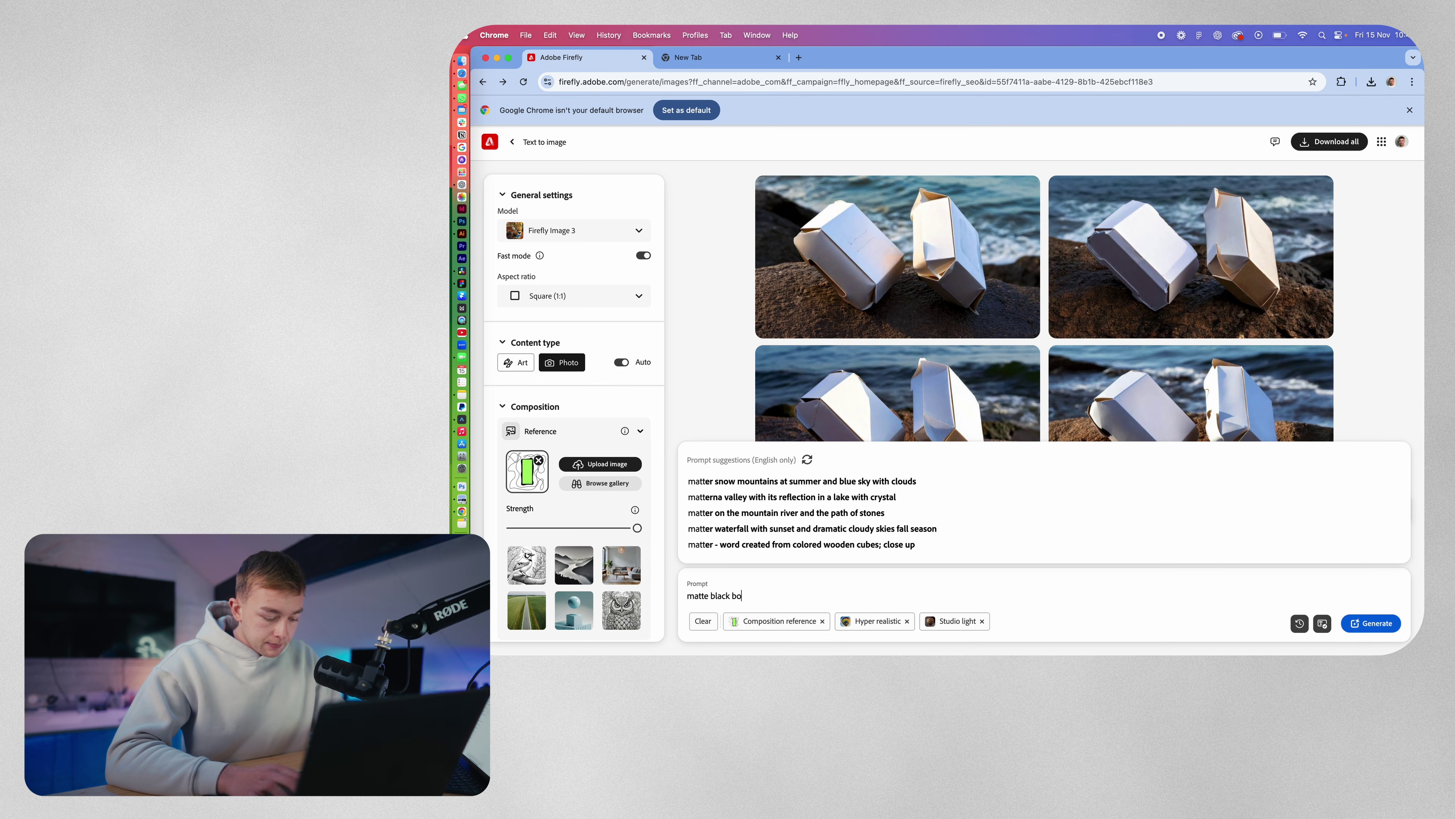
text(x packaging silhout)
text(te on a snowy brick w)
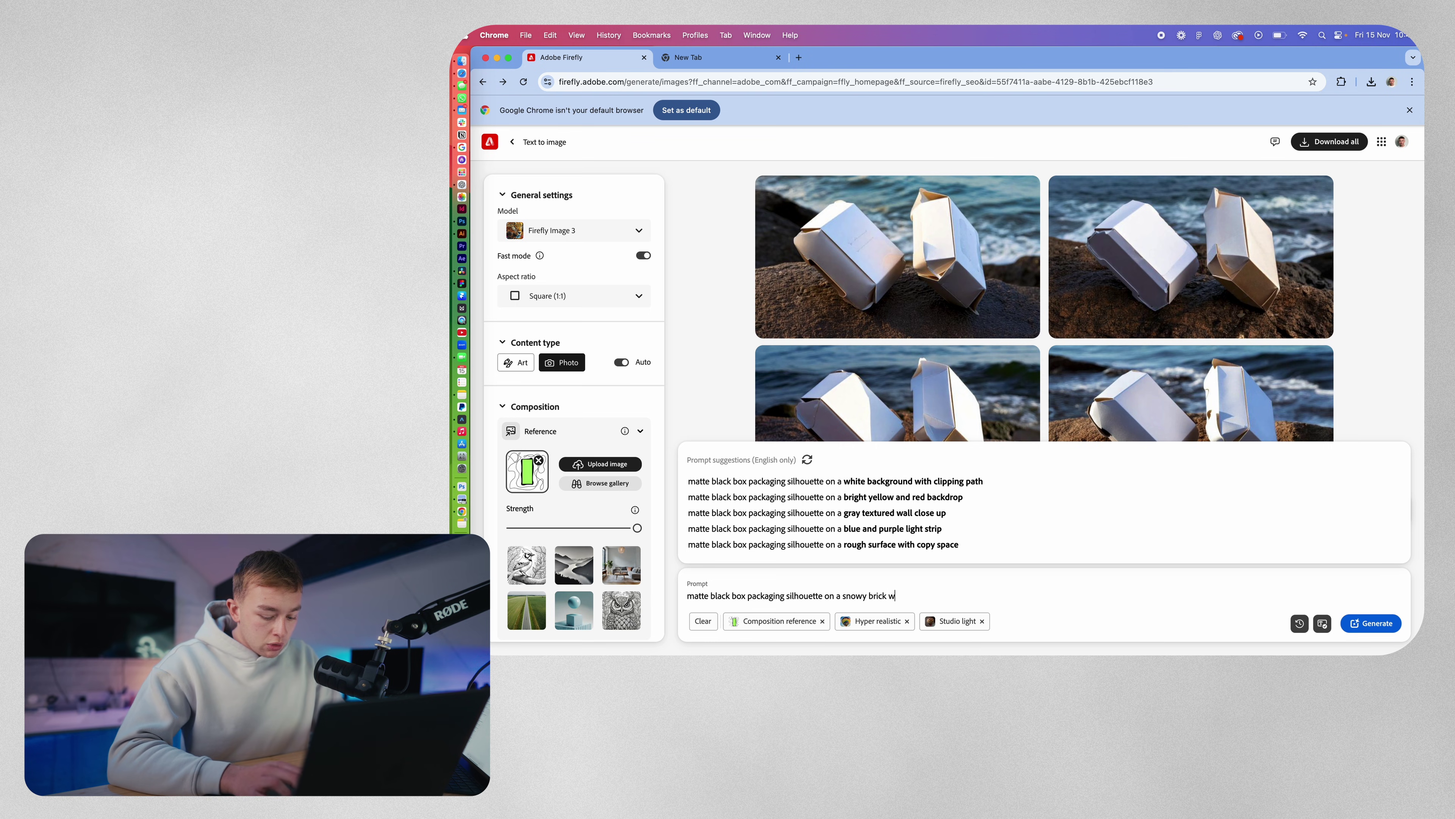
text(all surrounded by cjrostmas lights)
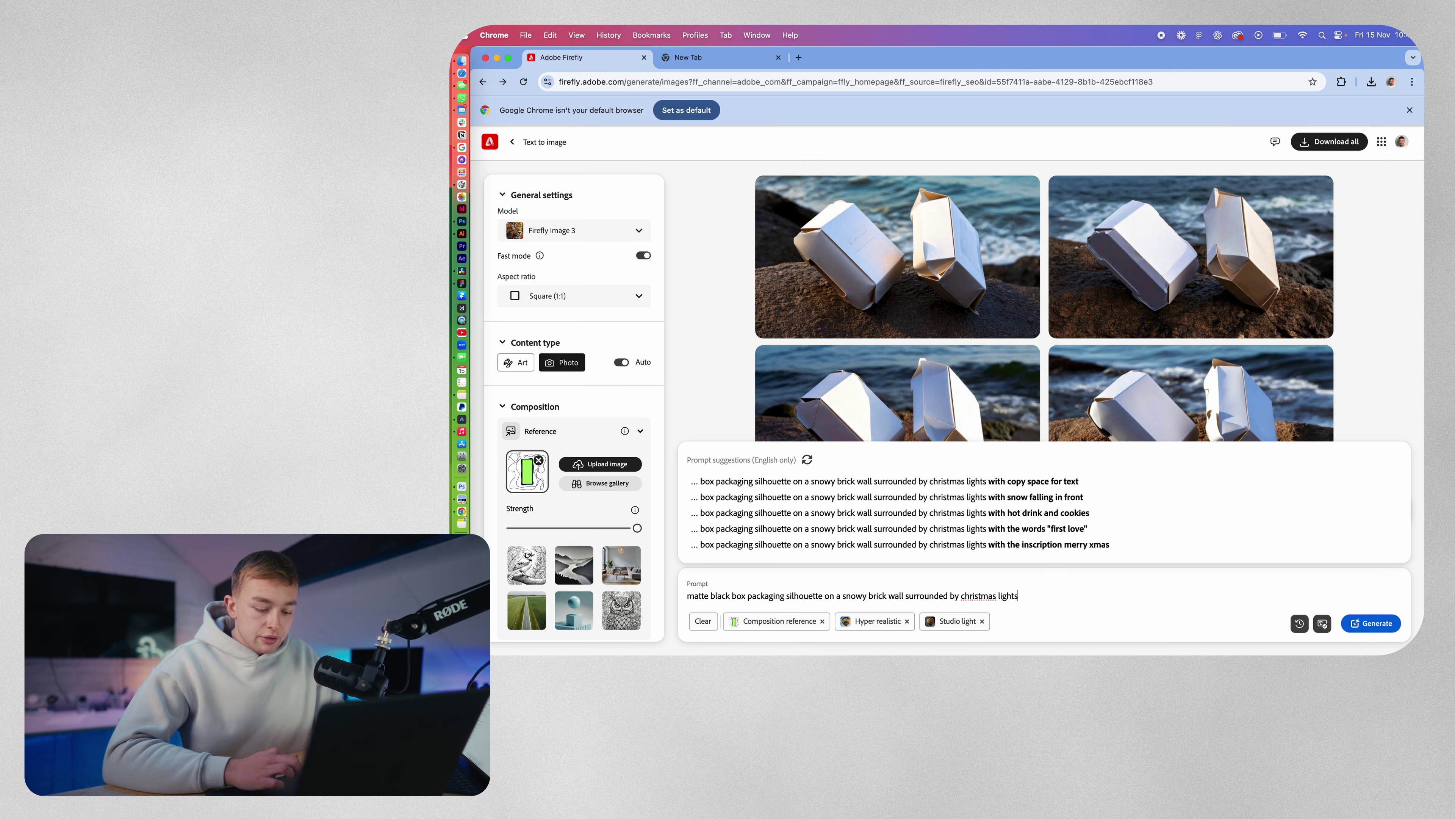
text(, top view, moody light)
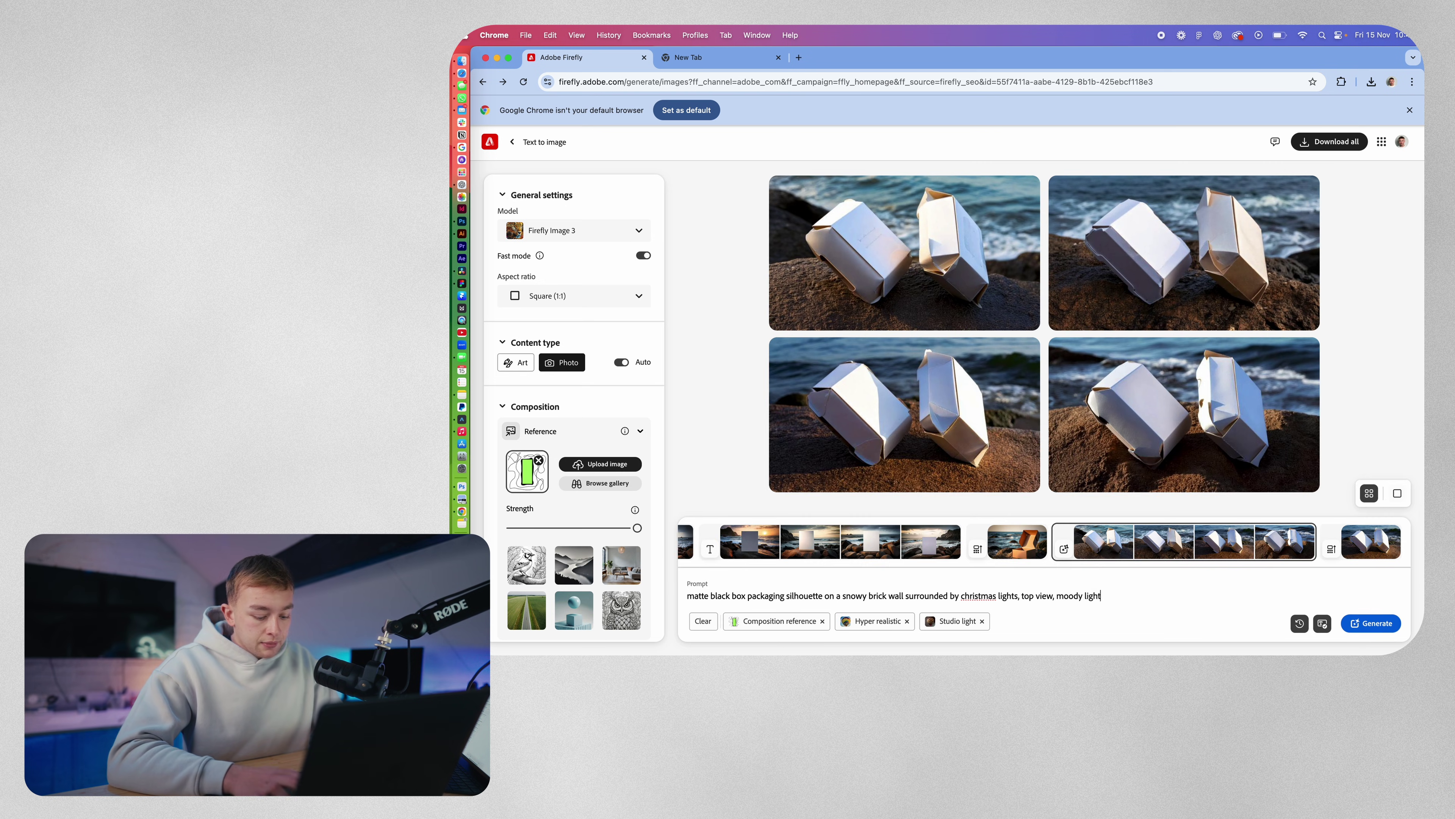
text(ing, studio light)
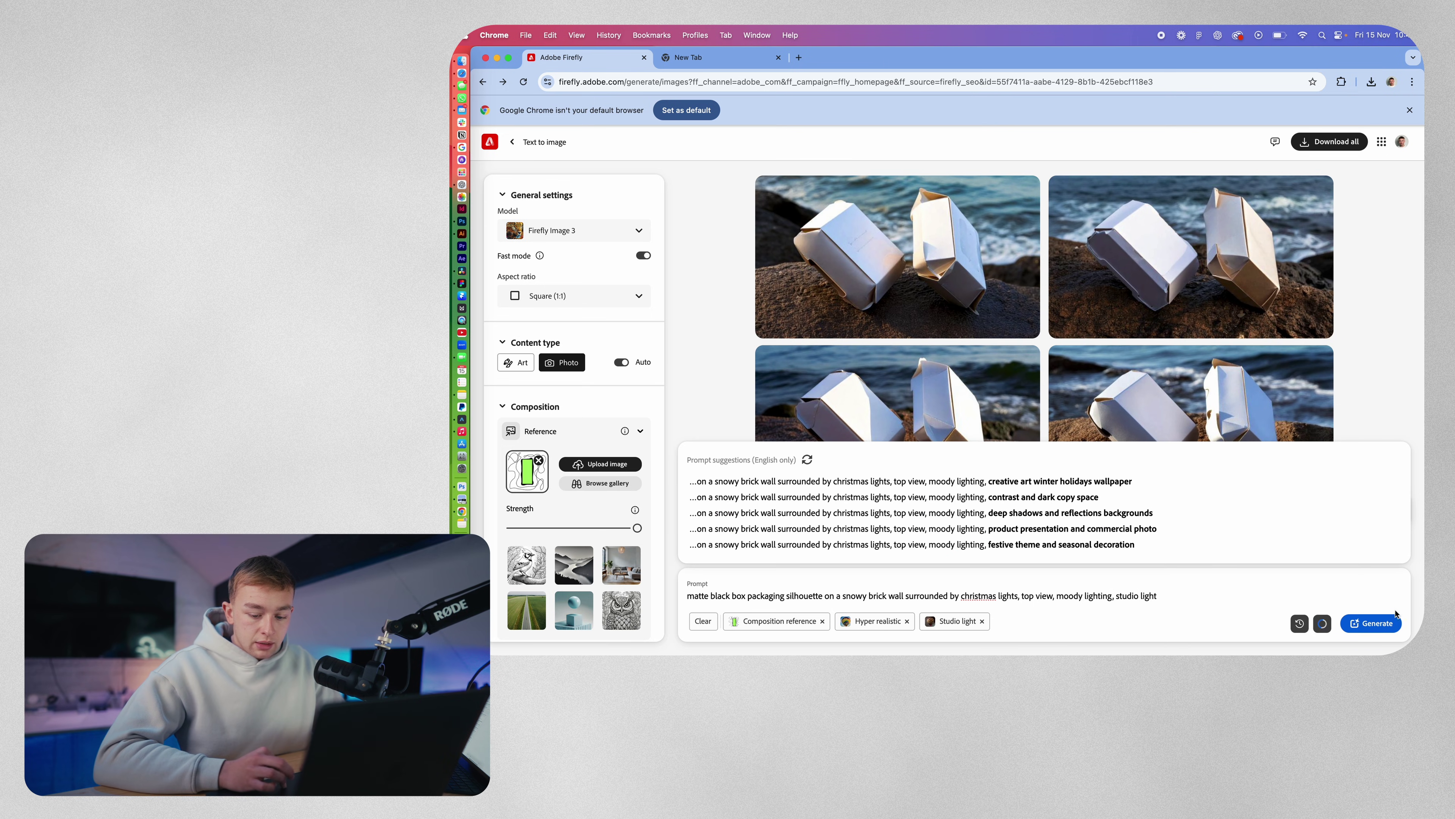
click(1374, 623)
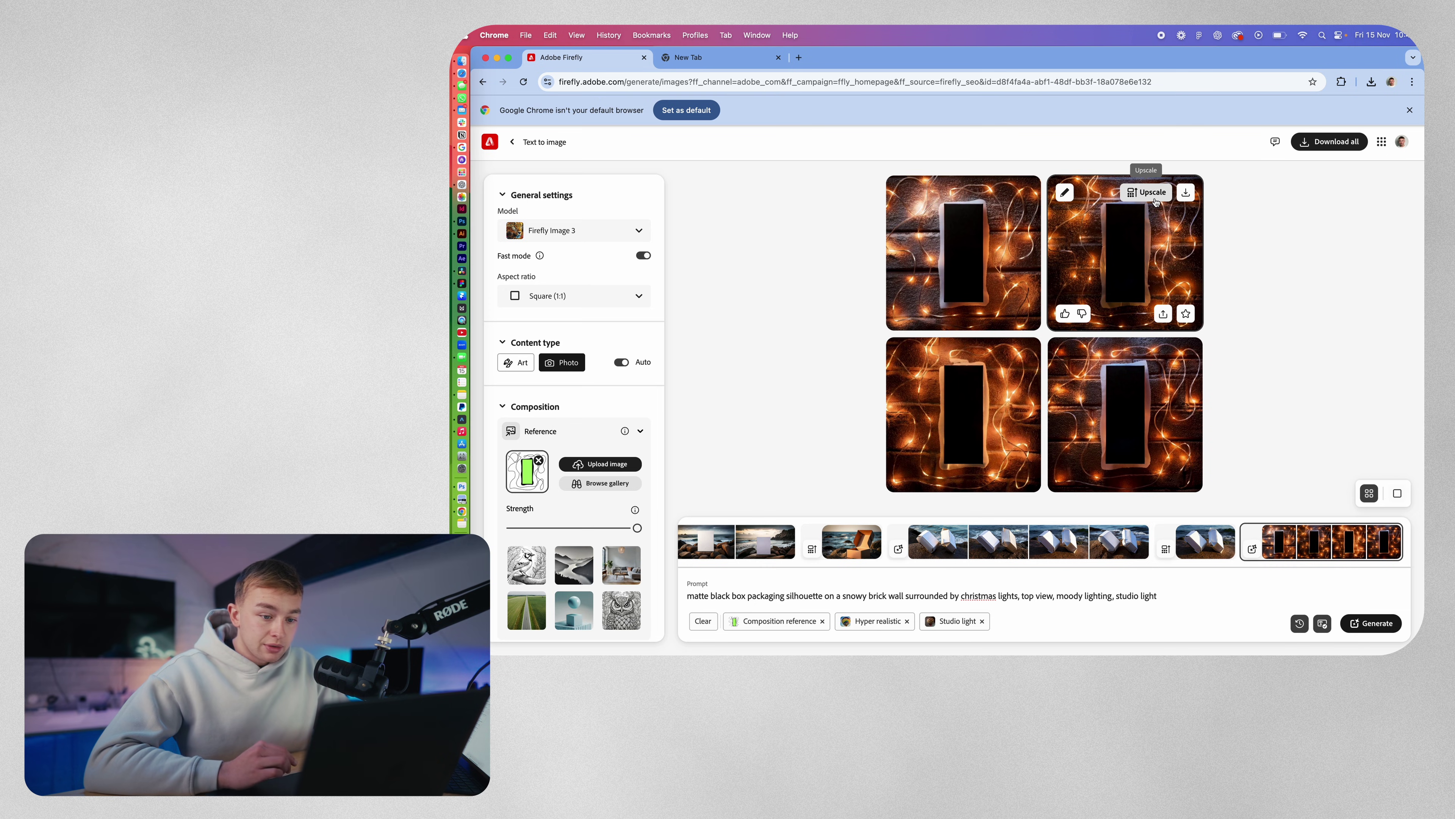
Upscale the second generated image of the black box among Christmas lights and download it
click(1146, 192)
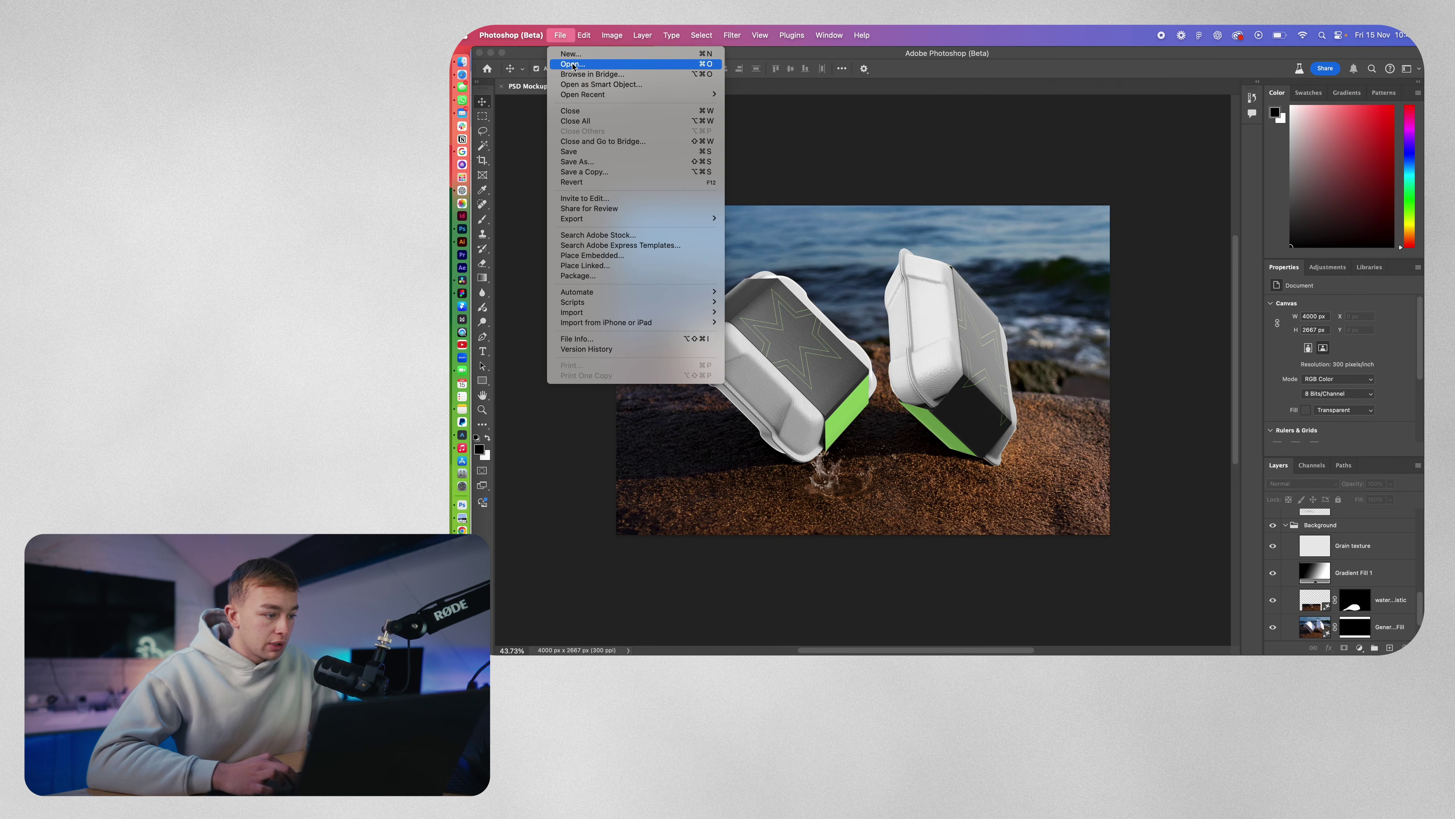
click(573, 56)
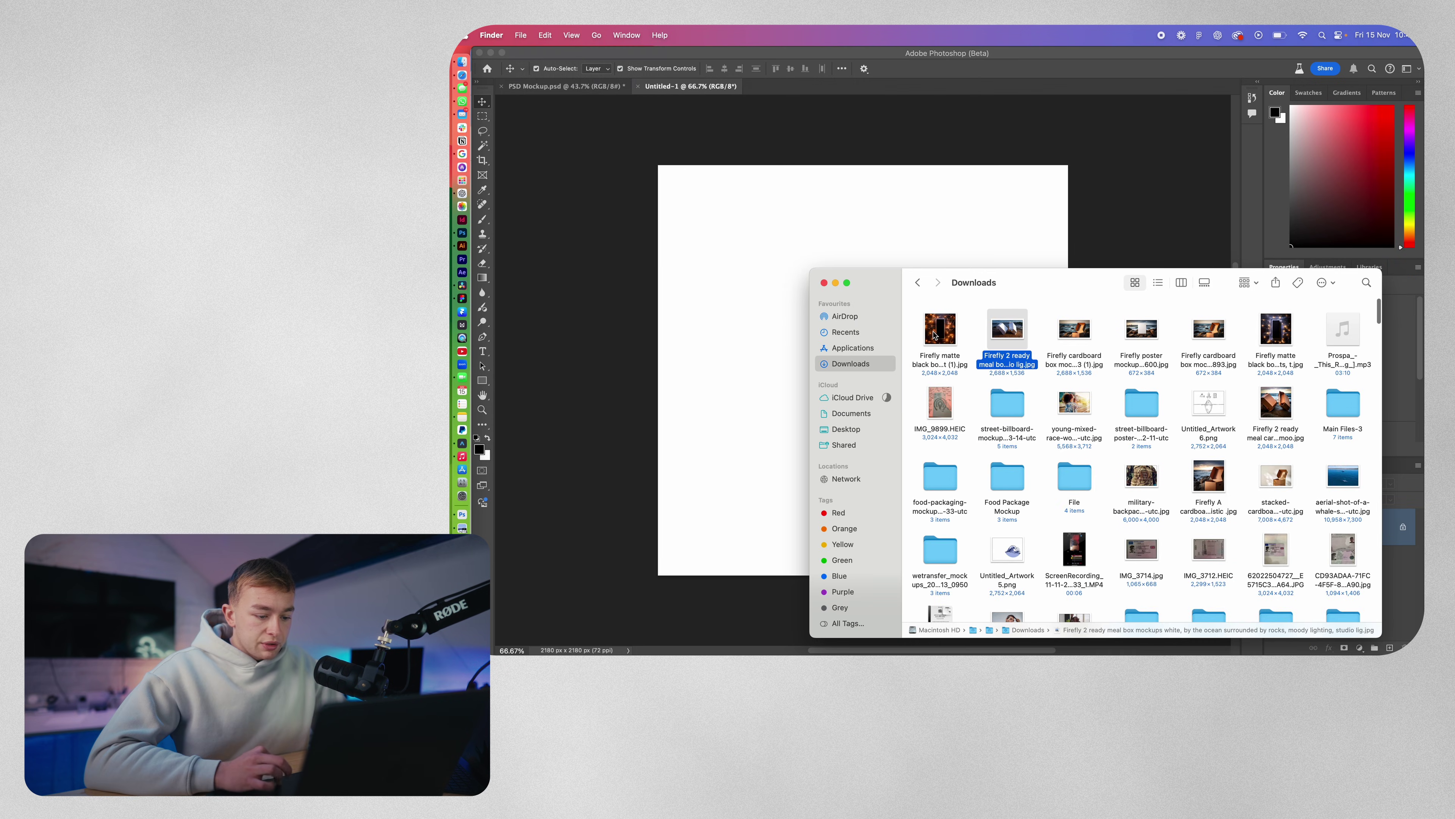
Create a 2180 x 2180 px document in Photoshop and scale the placed Firefly image to fill the canvas
drag(994, 328, 770, 328)
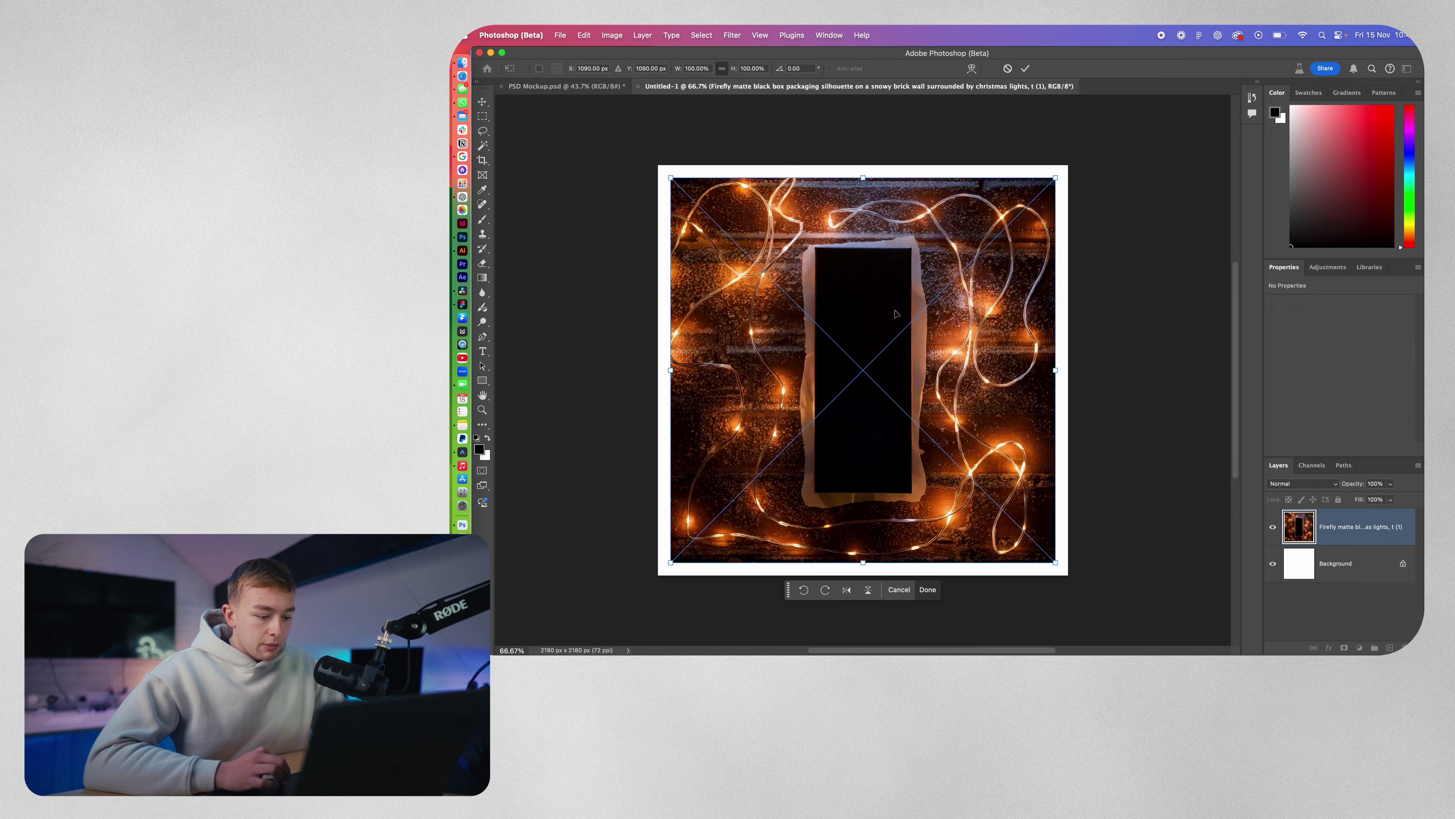
drag(1056, 373, 1069, 370)
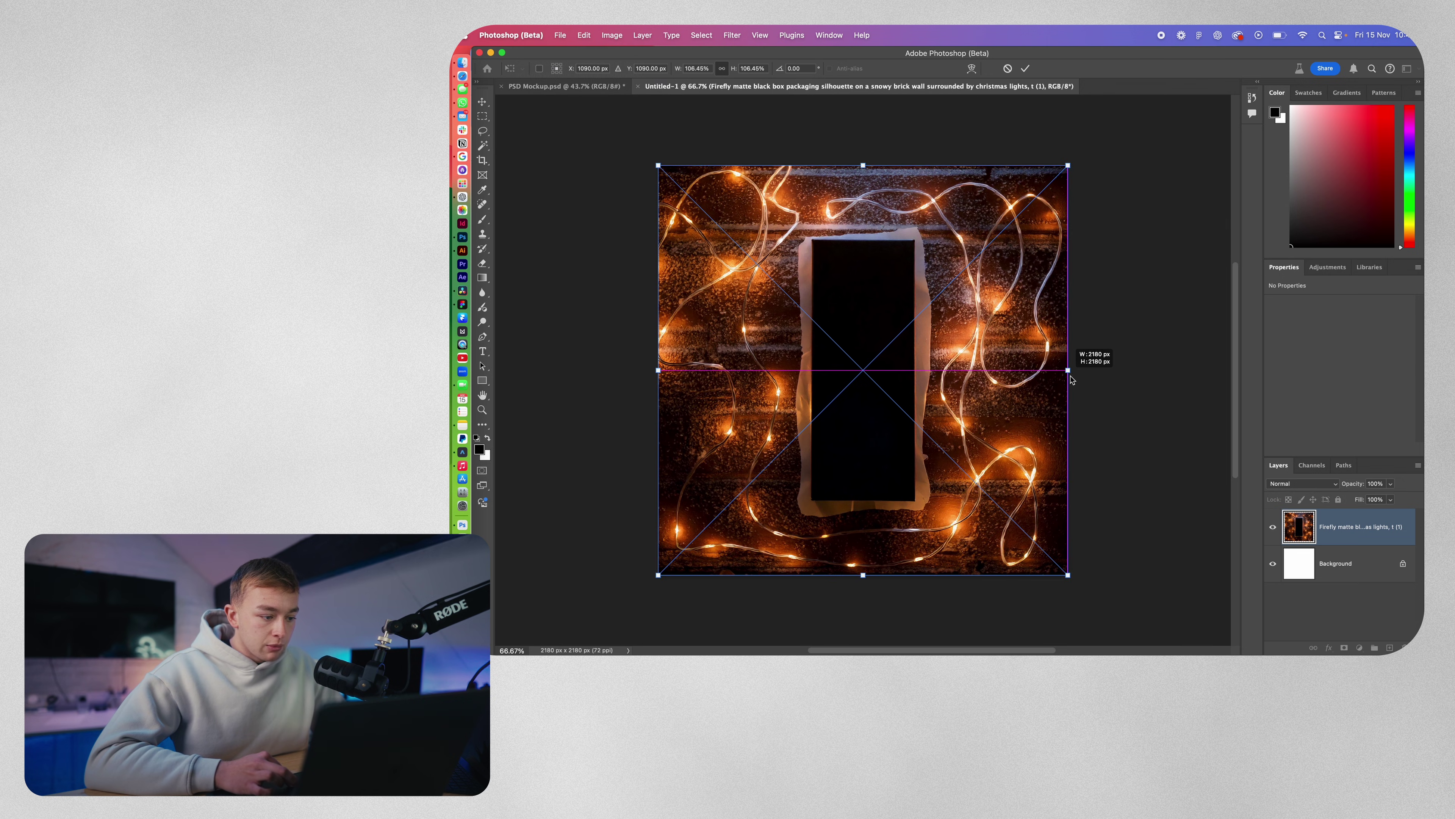
key(Return)
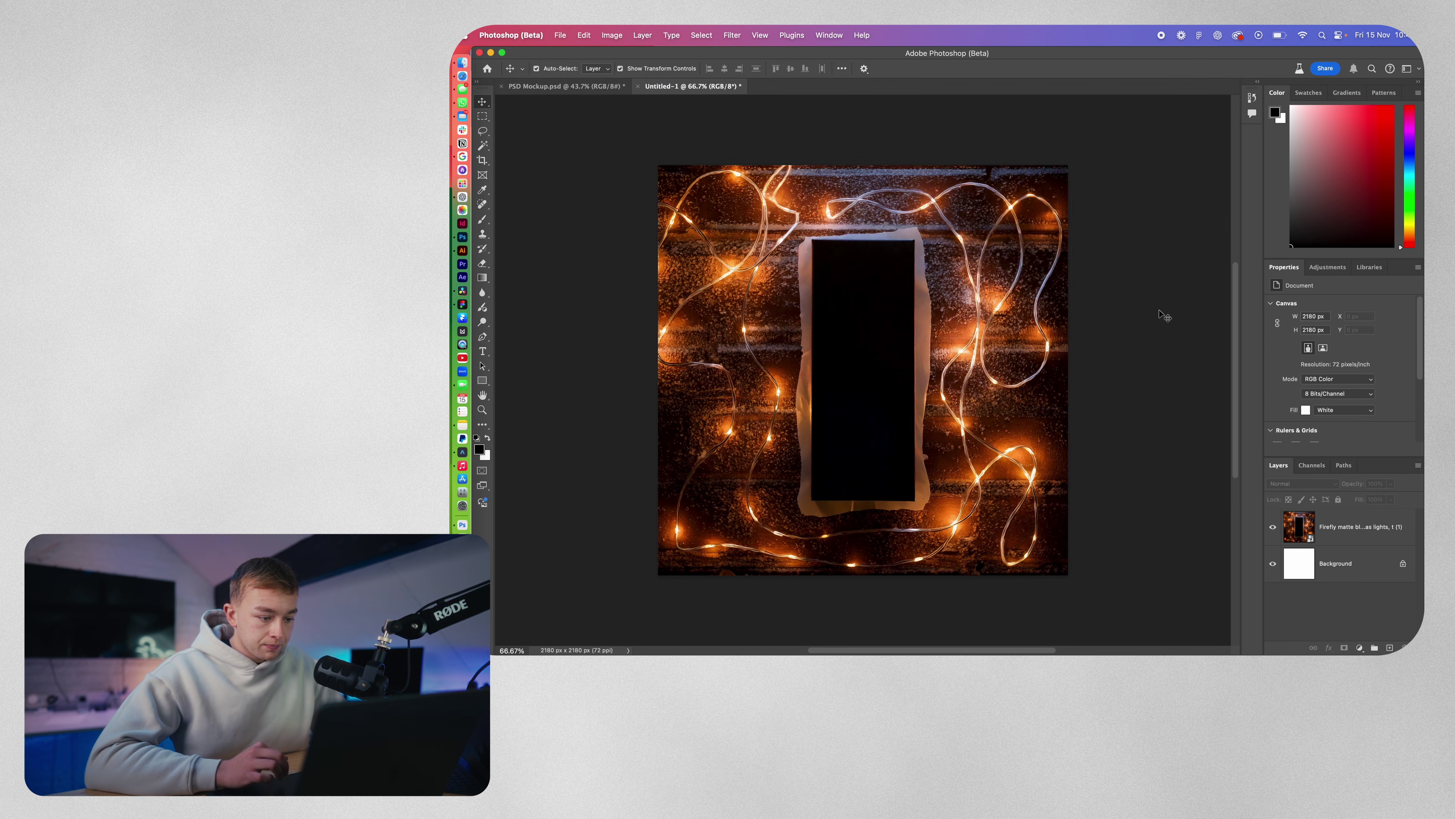
click(1166, 315)
Copy the front panel with the vertical SMASH. logo from PACKAGING.ai in Illustrator and paste it as pixels into the Photoshop document
click(463, 251)
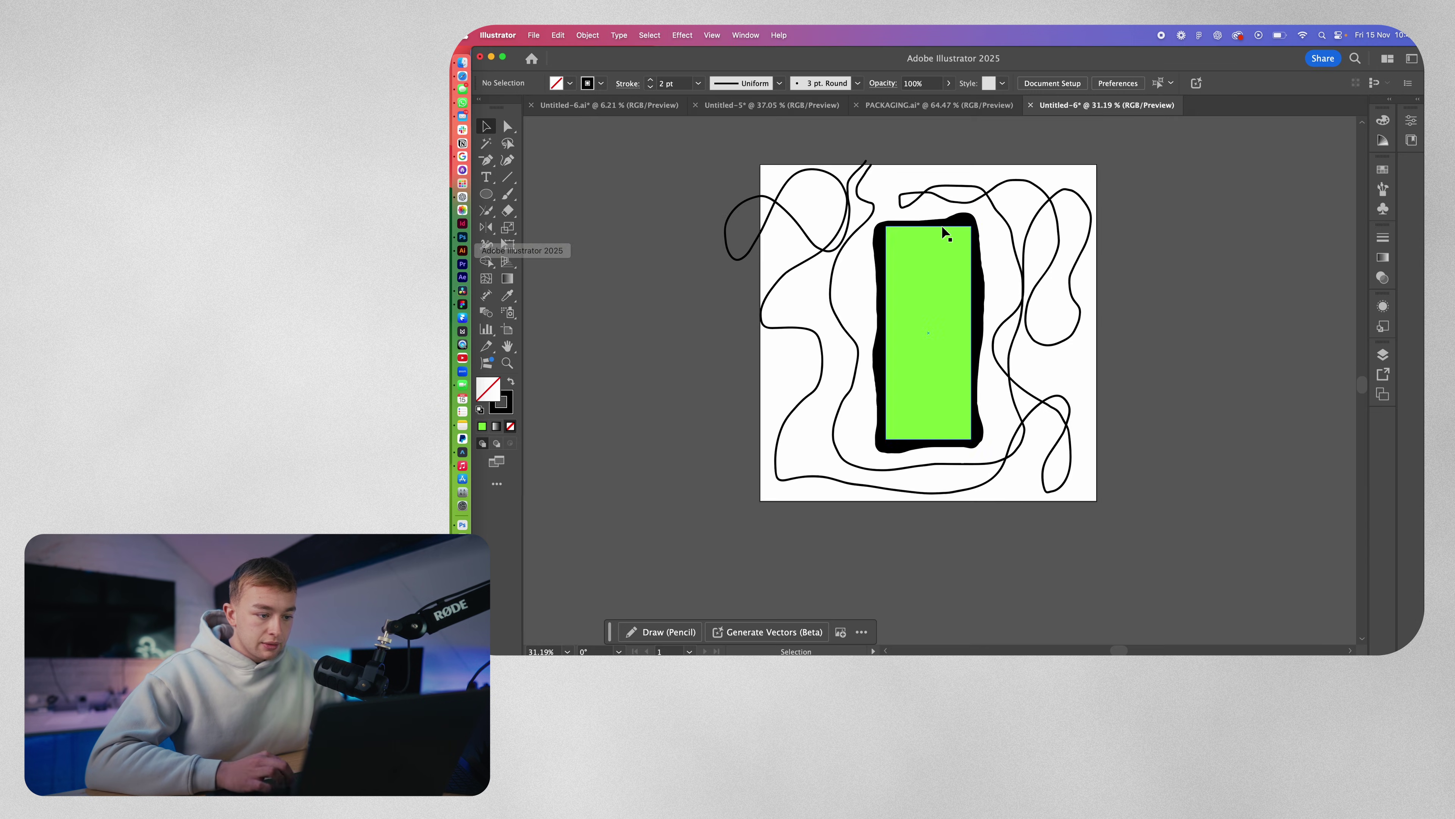
click(898, 104)
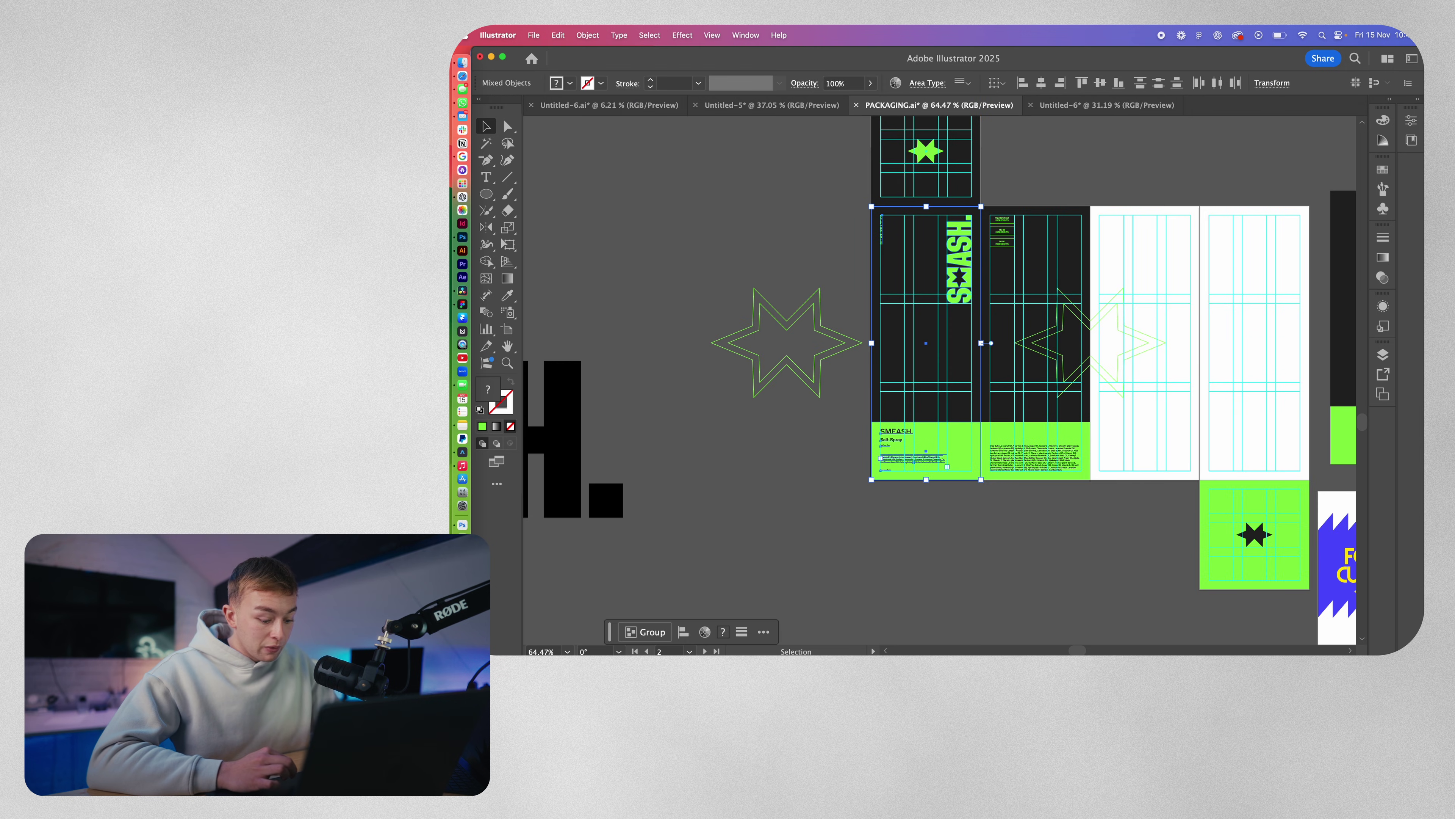
key(super+Tab)
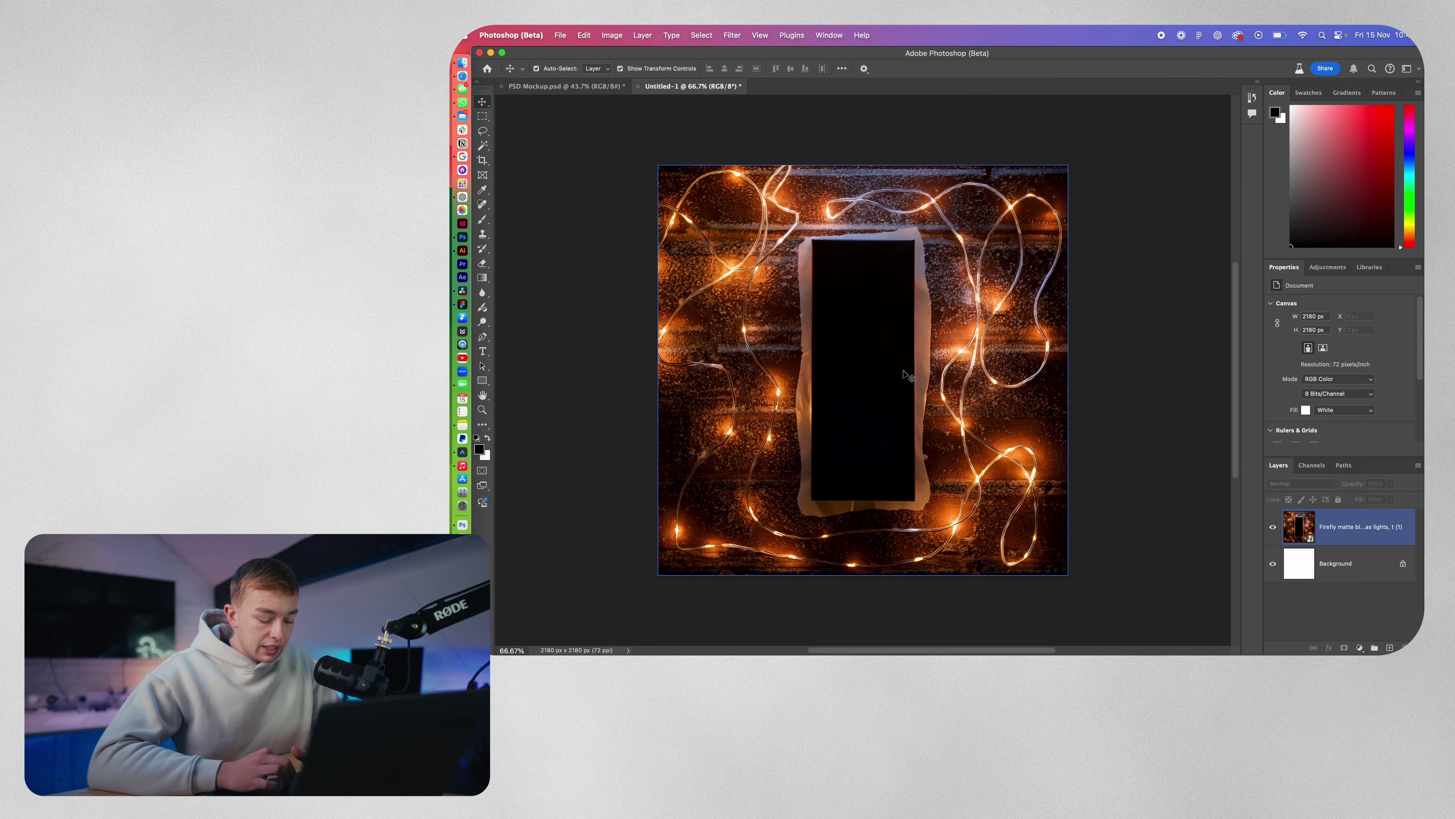
key(super+v)
click(1328, 436)
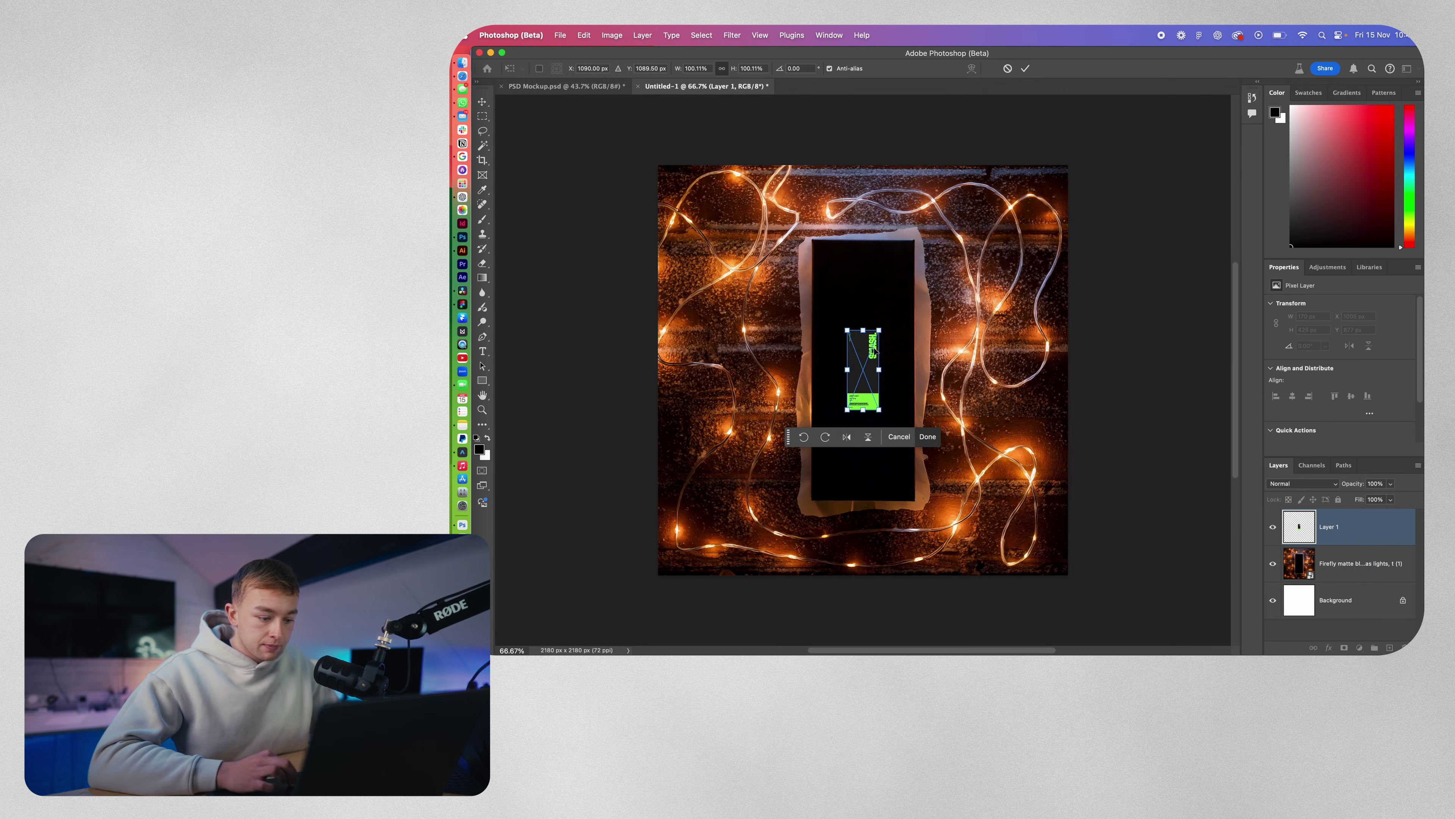
Scale the pasted panel to about 559 x 1395 px so it covers the black box exactly
drag(880, 371, 917, 380)
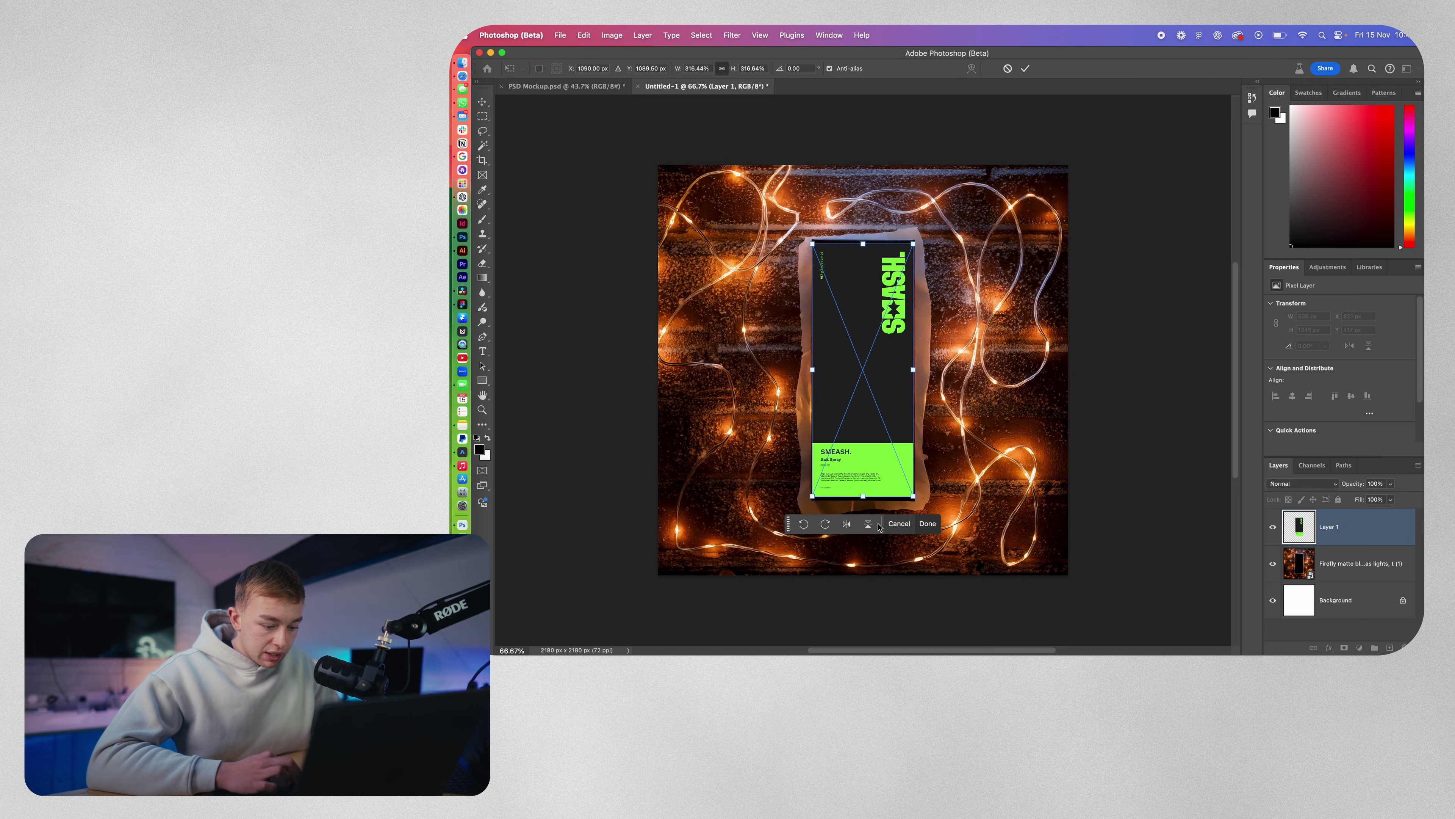
scroll(870, 507, up, 5)
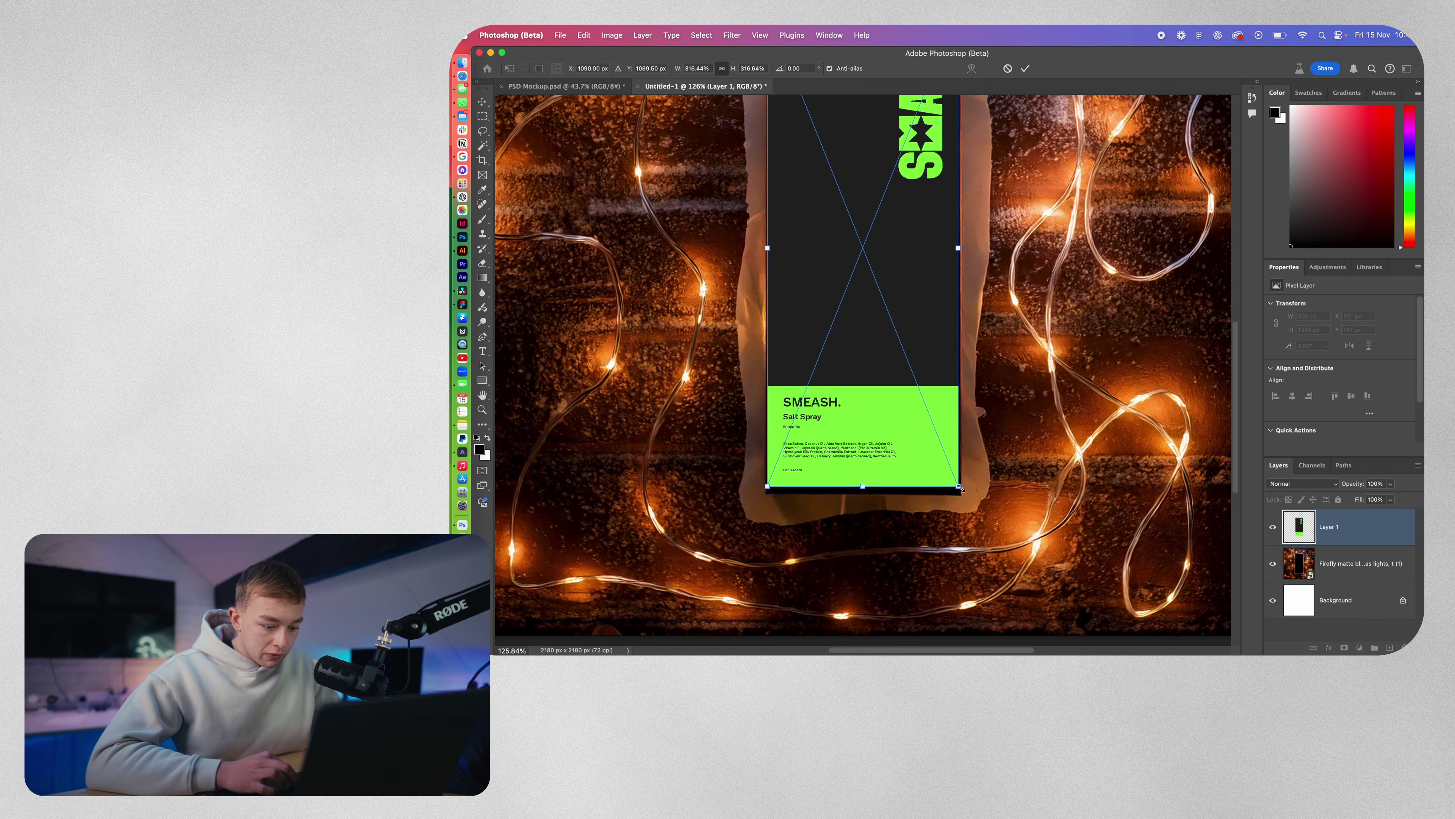
drag(961, 487, 966, 500)
scroll(903, 323, up, 10)
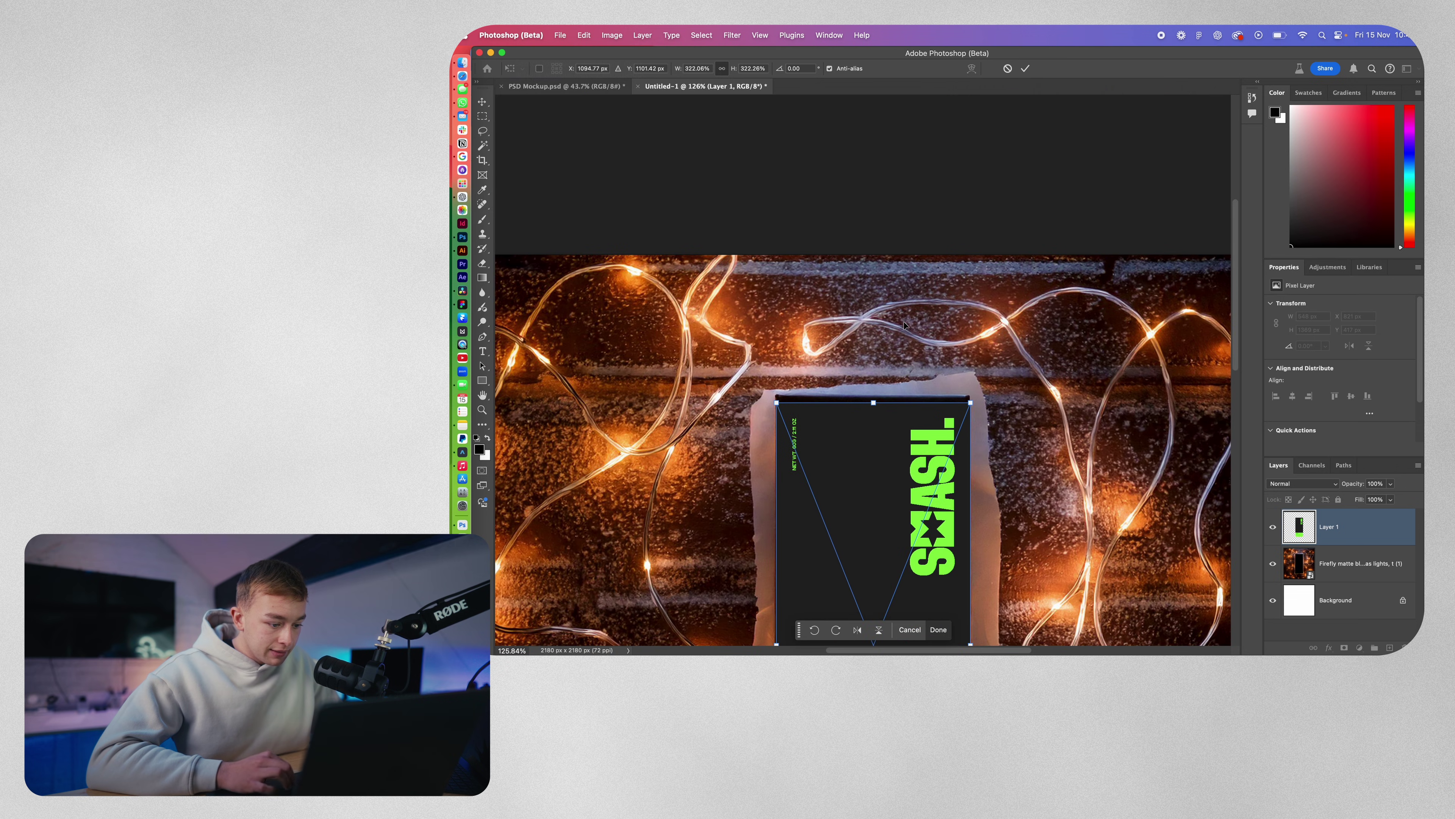
scroll(802, 410, down, 2)
drag(776, 387, 773, 381)
scroll(869, 420, down, 15)
right_click(869, 420)
click(870, 422)
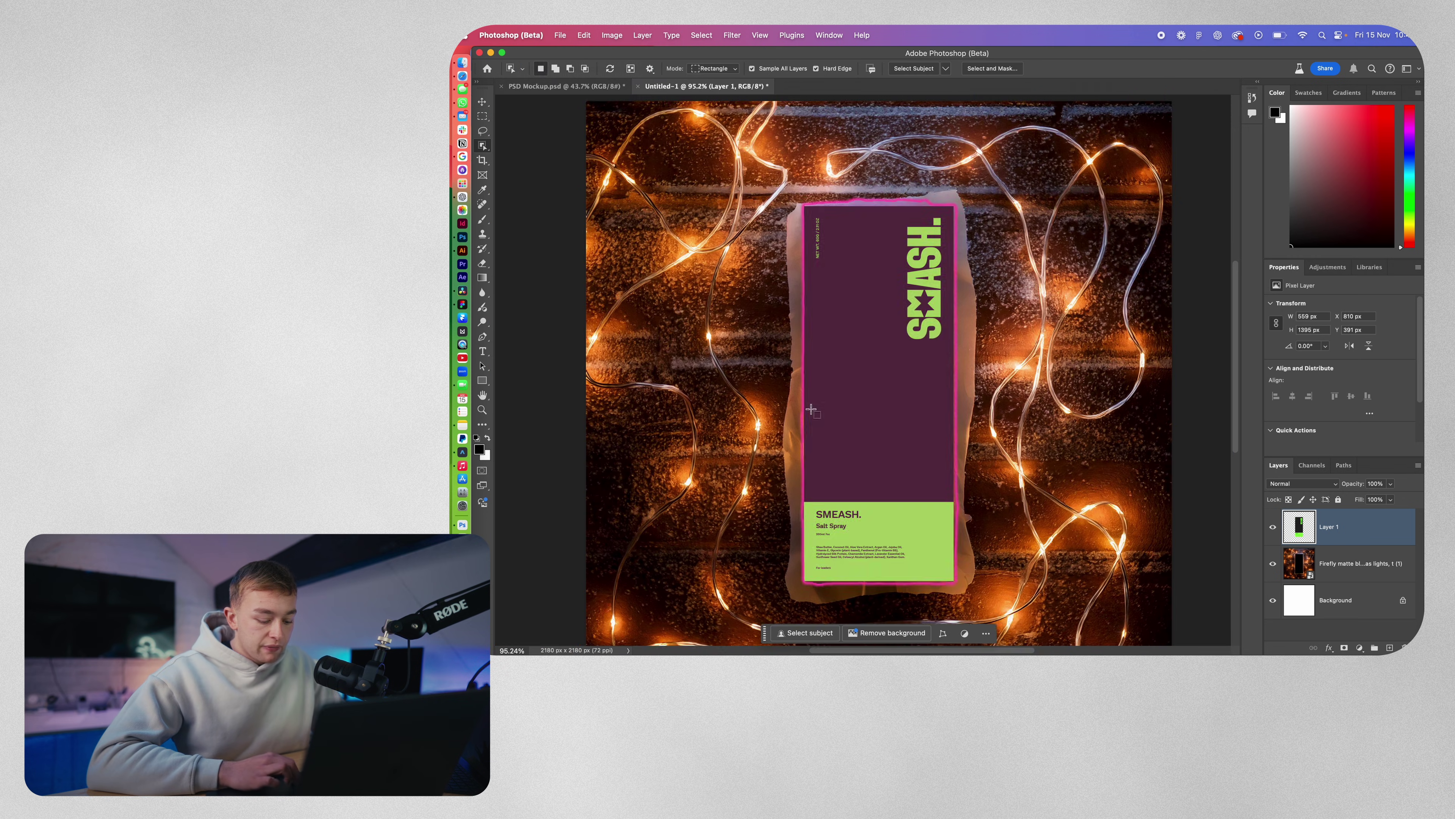
key(v)
Set the pasted SMASH. panel layer's blend mode to Linear Dodge (Add) over the Firefly image
scroll(887, 391, down, 4)
scroll(1115, 471, up, 3)
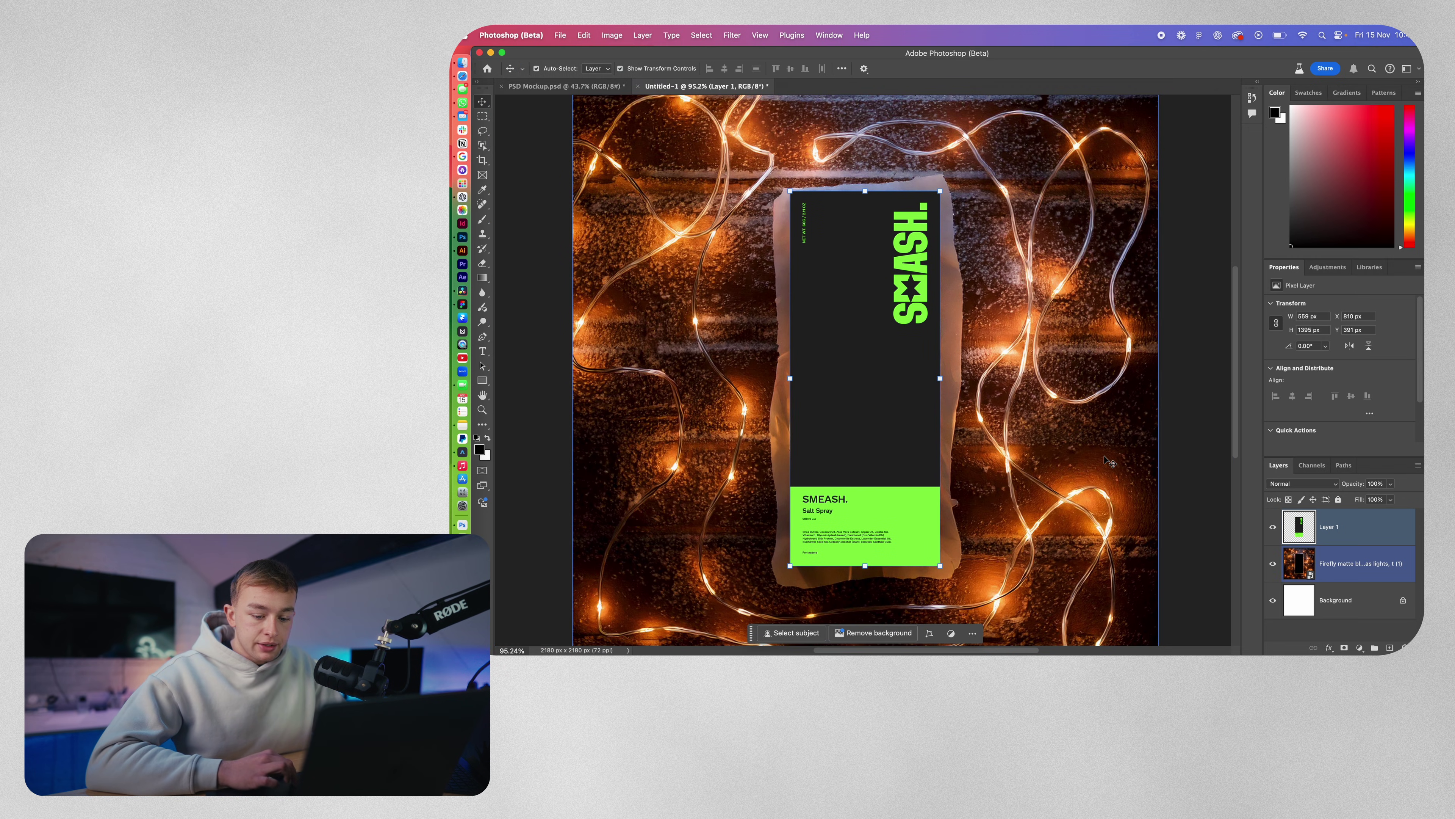
click(1300, 483)
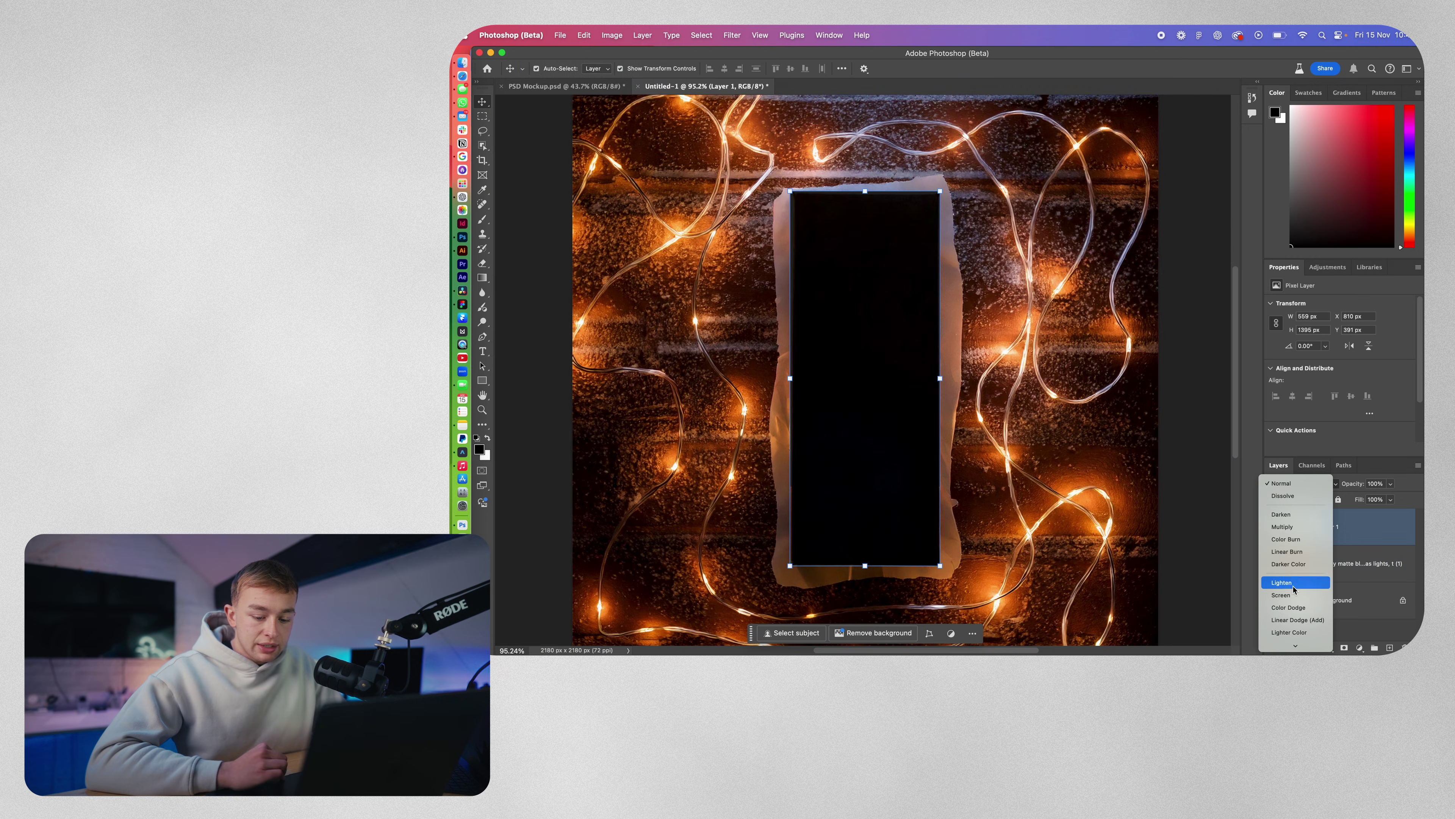
click(1296, 620)
click(1208, 353)
click(894, 502)
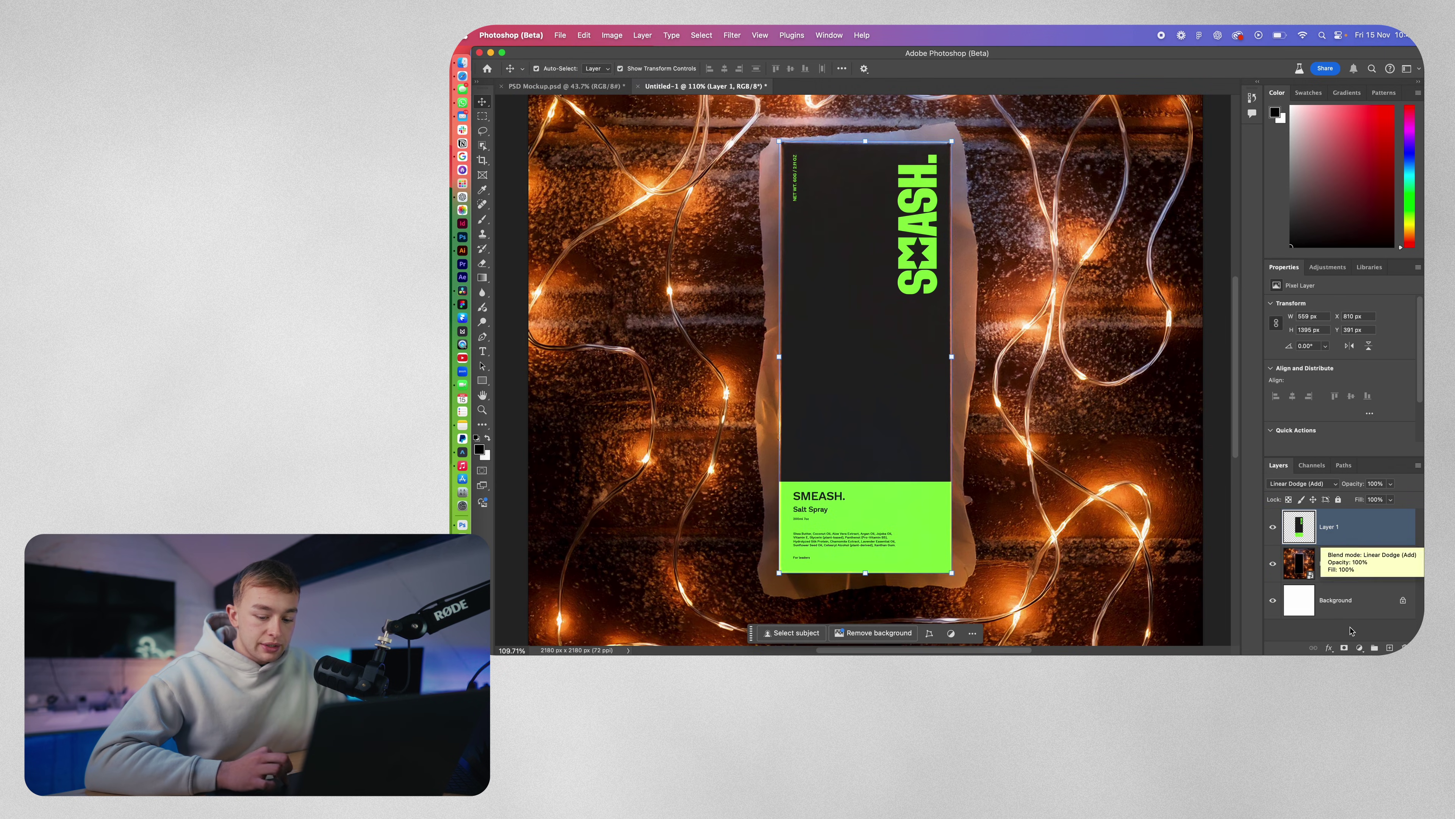
Add a layer mask to the panel and brush black along its outer edges to blend them into the box
click(1344, 647)
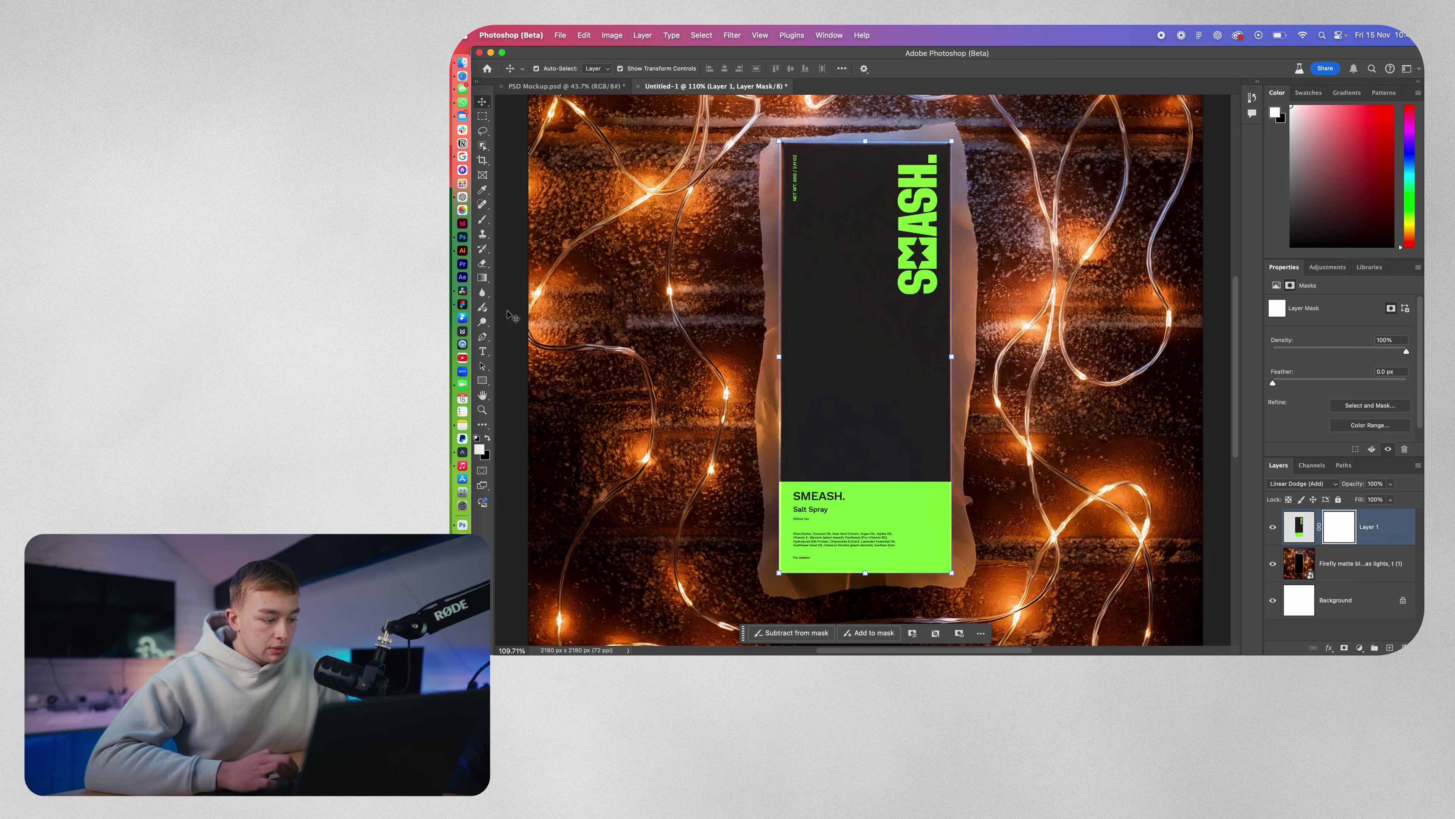
click(482, 222)
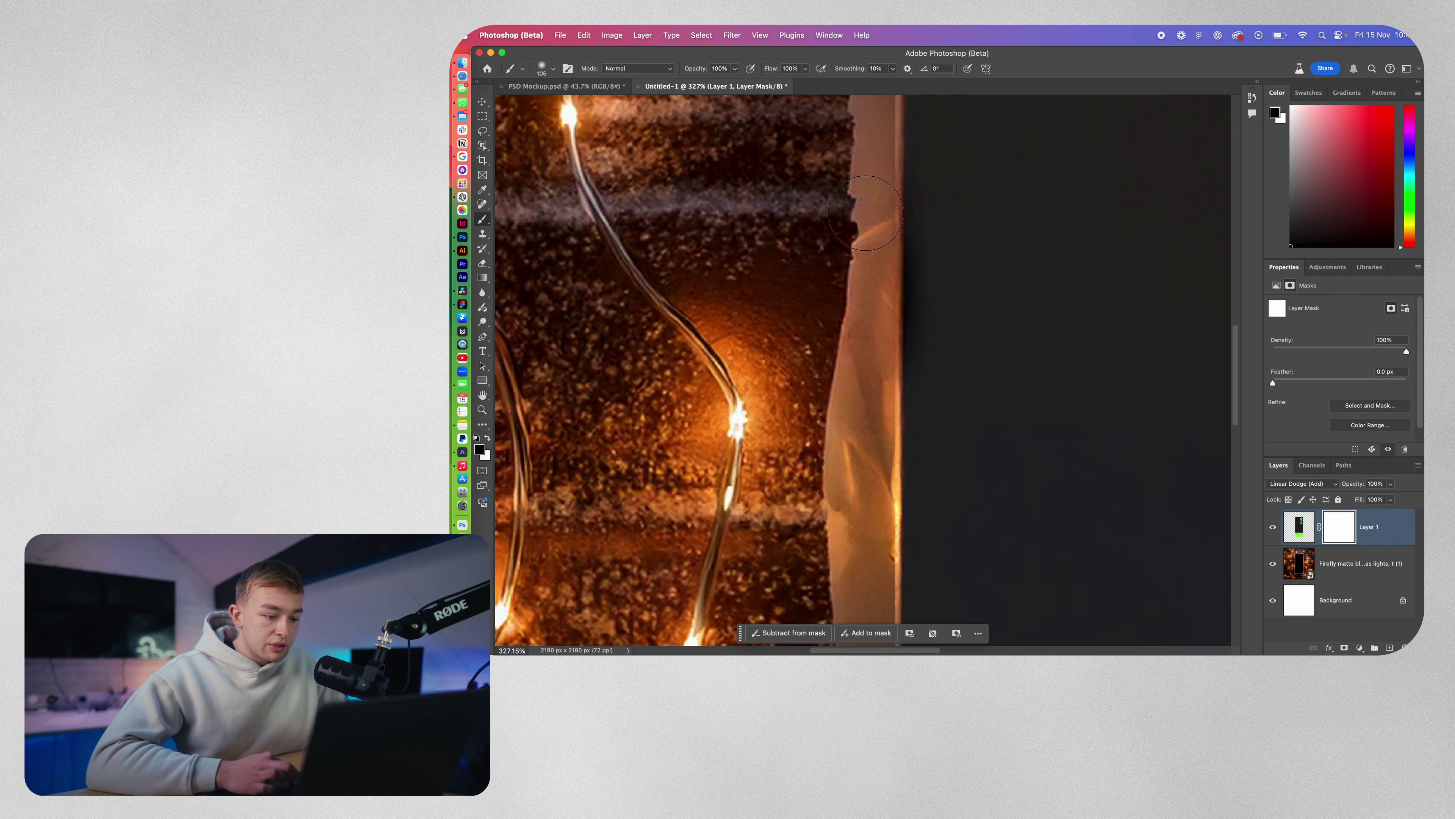
scroll(864, 156, up, 3)
click(849, 270)
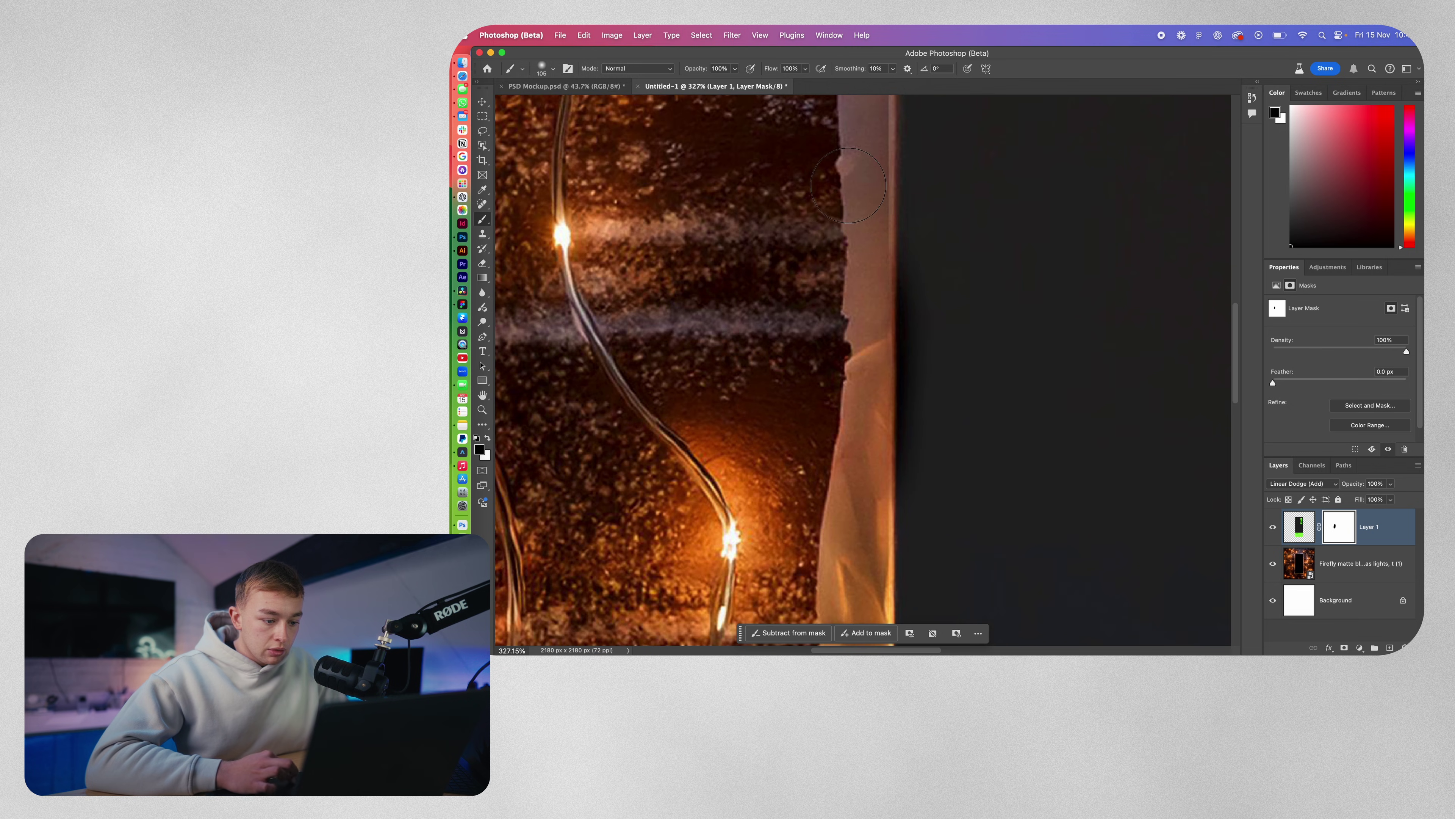
scroll(839, 200, up, 3)
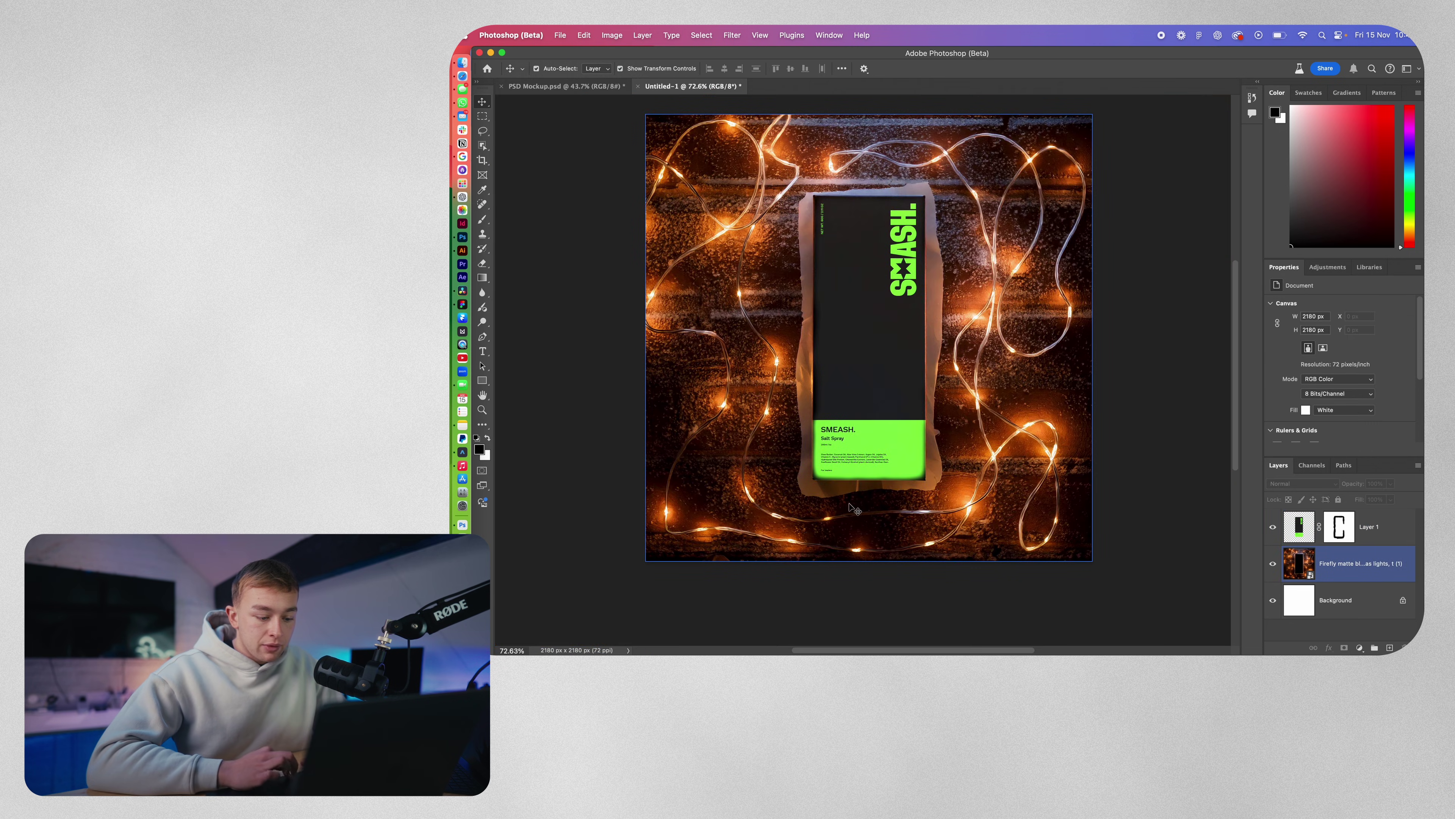
Adjust the fill opacity of the masked panel layer
click(1368, 526)
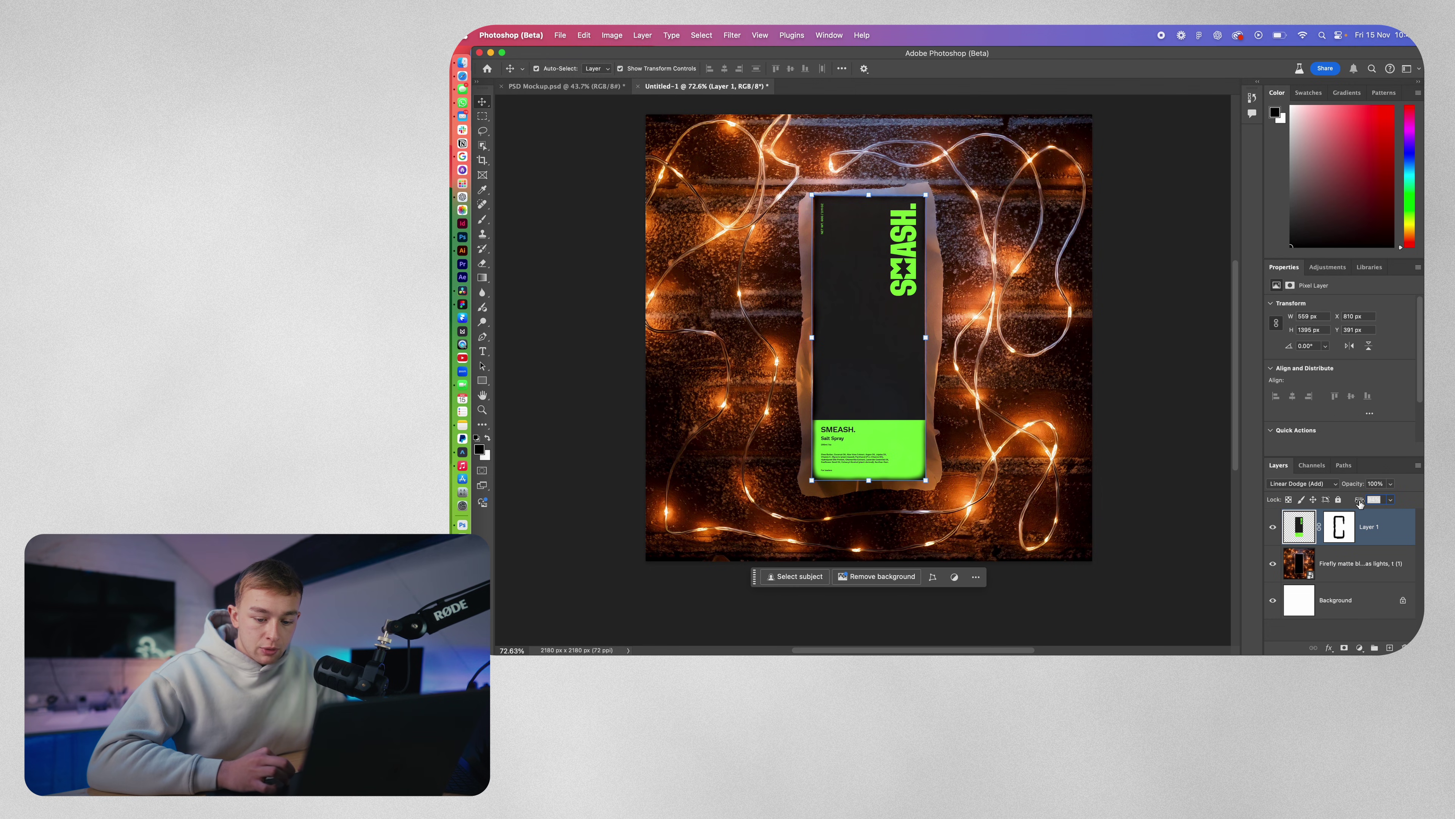
drag(1356, 503, 1351, 503)
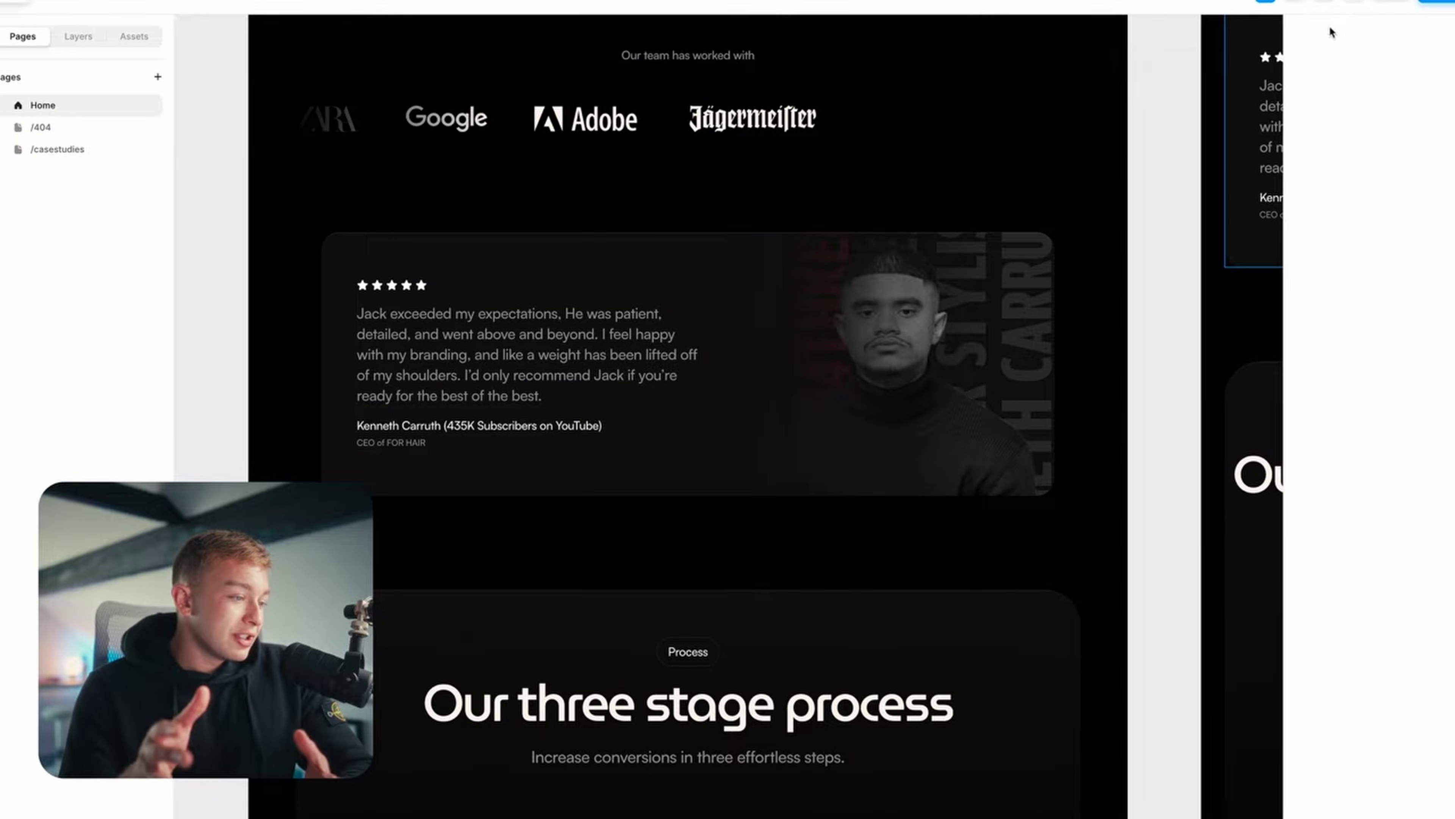
Switch to the nonstop website project in Framer and preview the Home page from the hero to the closing call to action
click(1353, 4)
scroll(792, 471, down, 3)
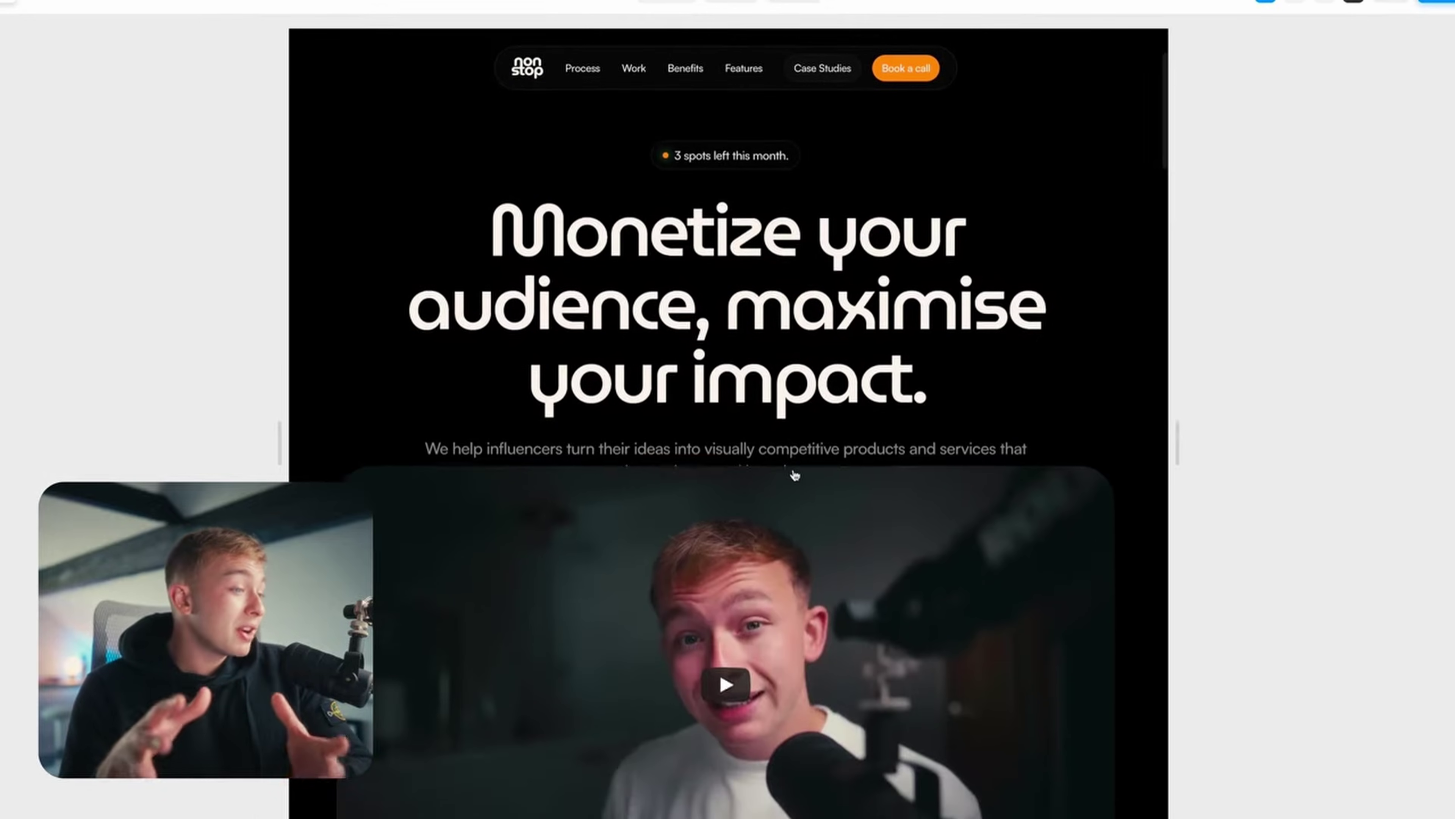
scroll(794, 474, down, 15)
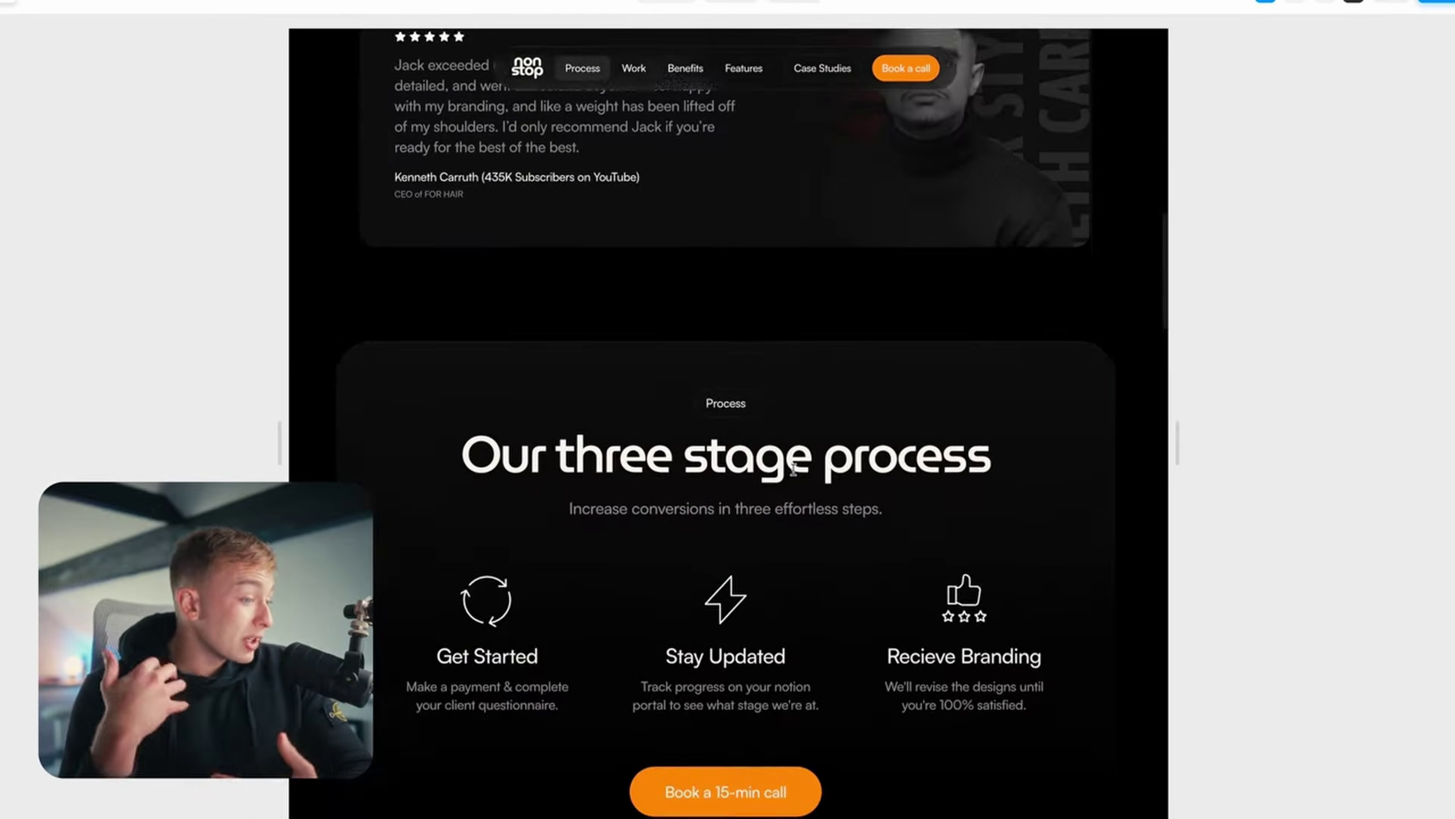
scroll(793, 468, down, 15)
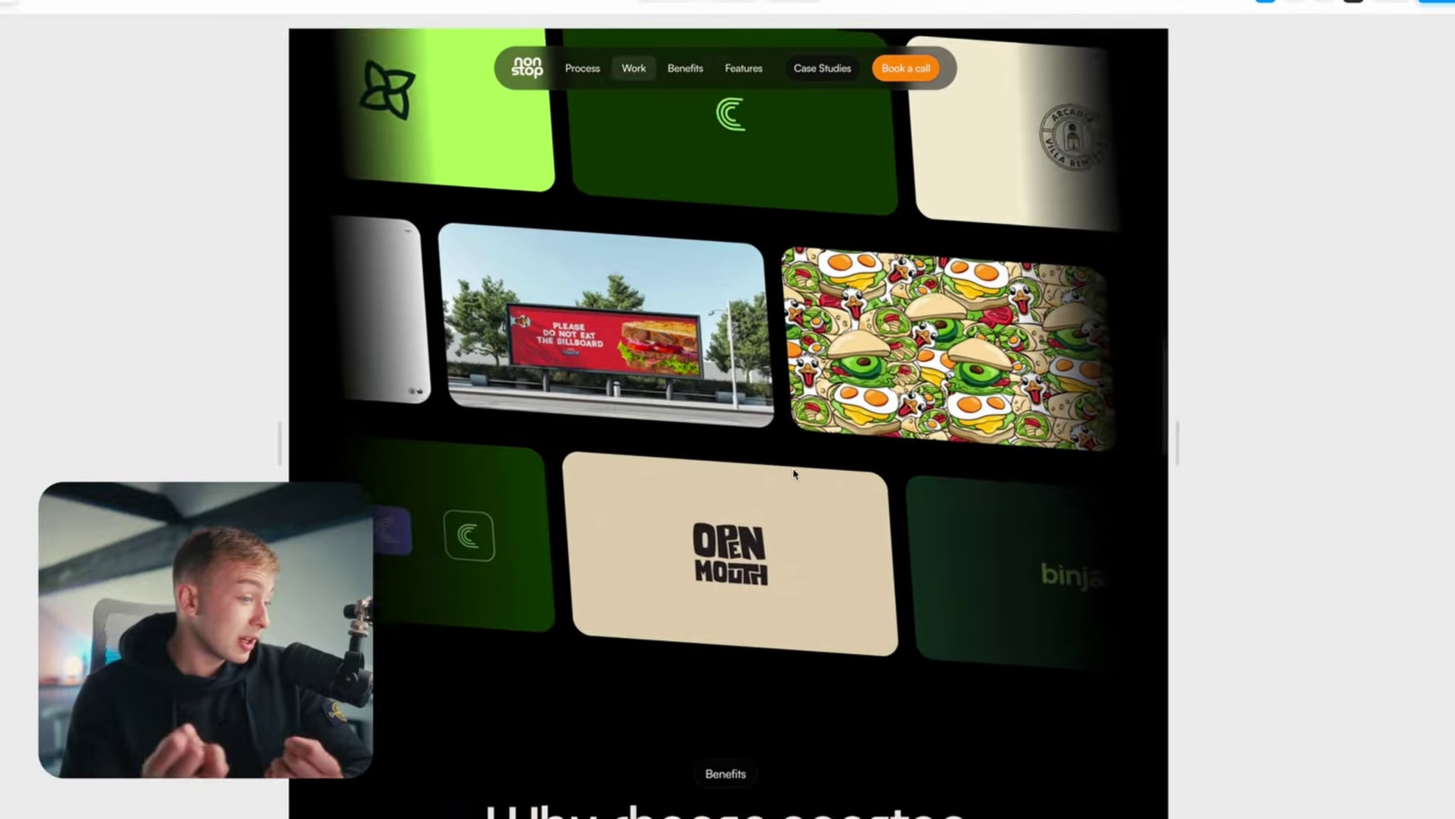
scroll(793, 469, down, 12)
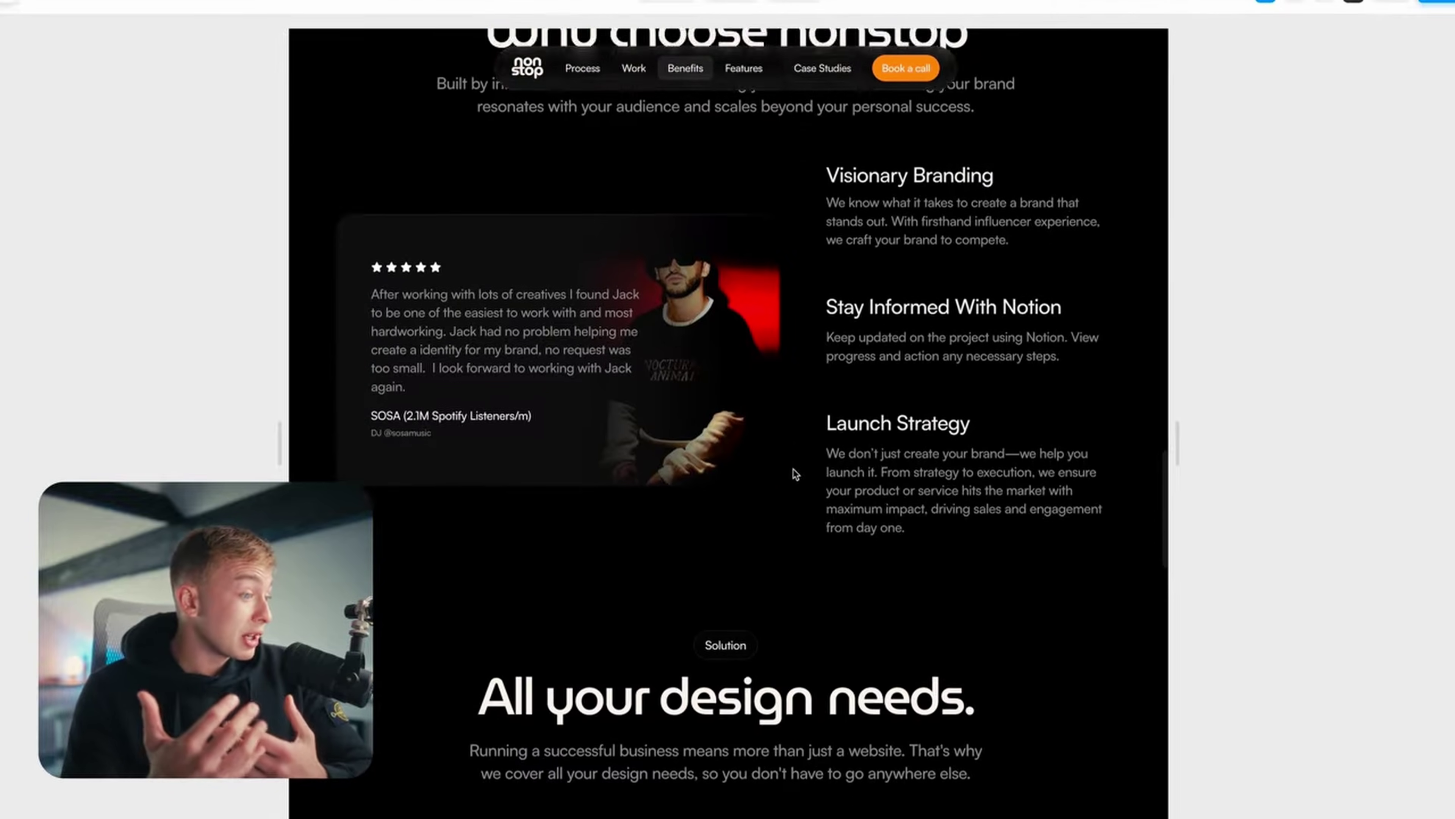
scroll(794, 473, down, 12)
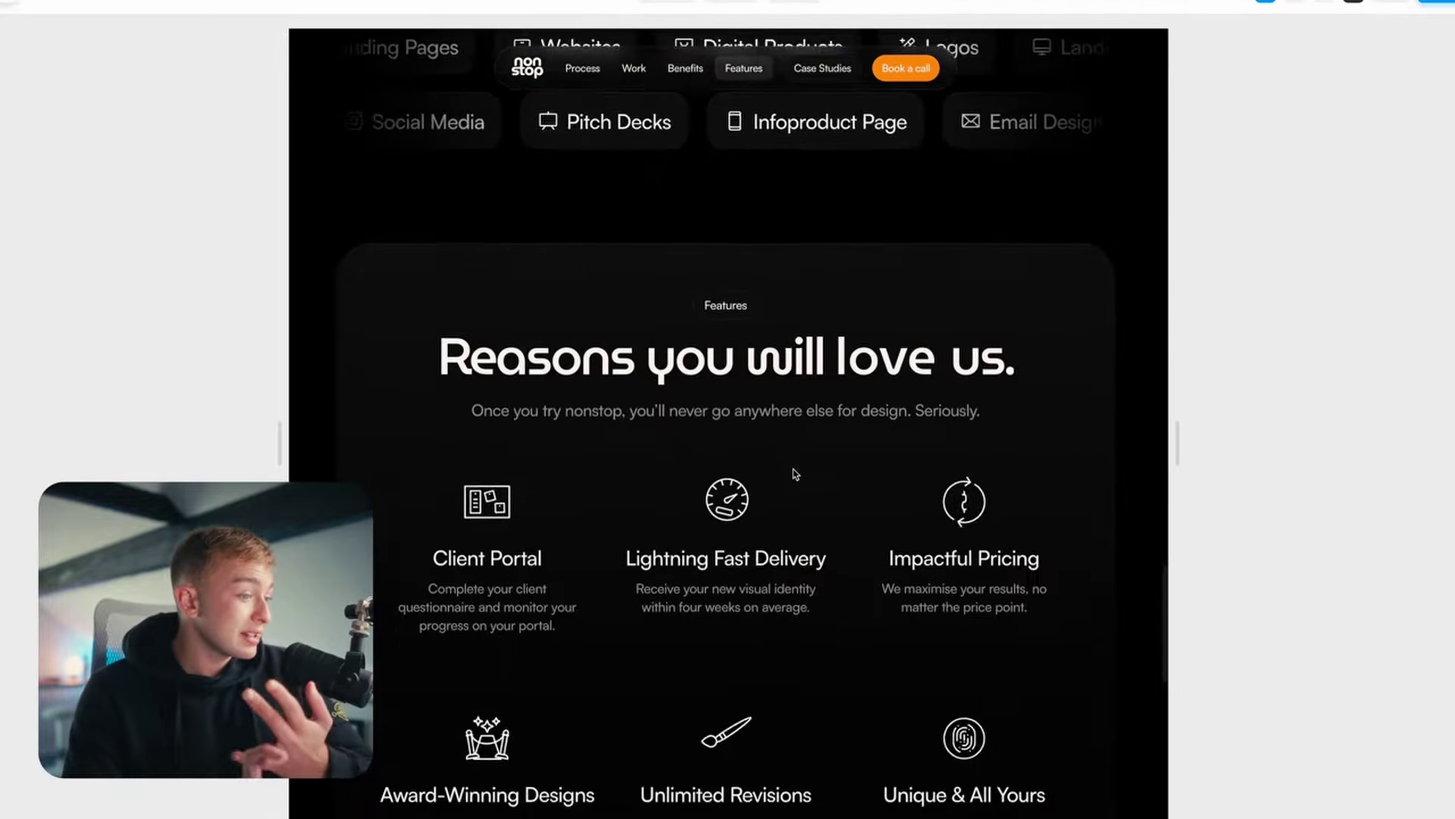
scroll(794, 473, down, 12)
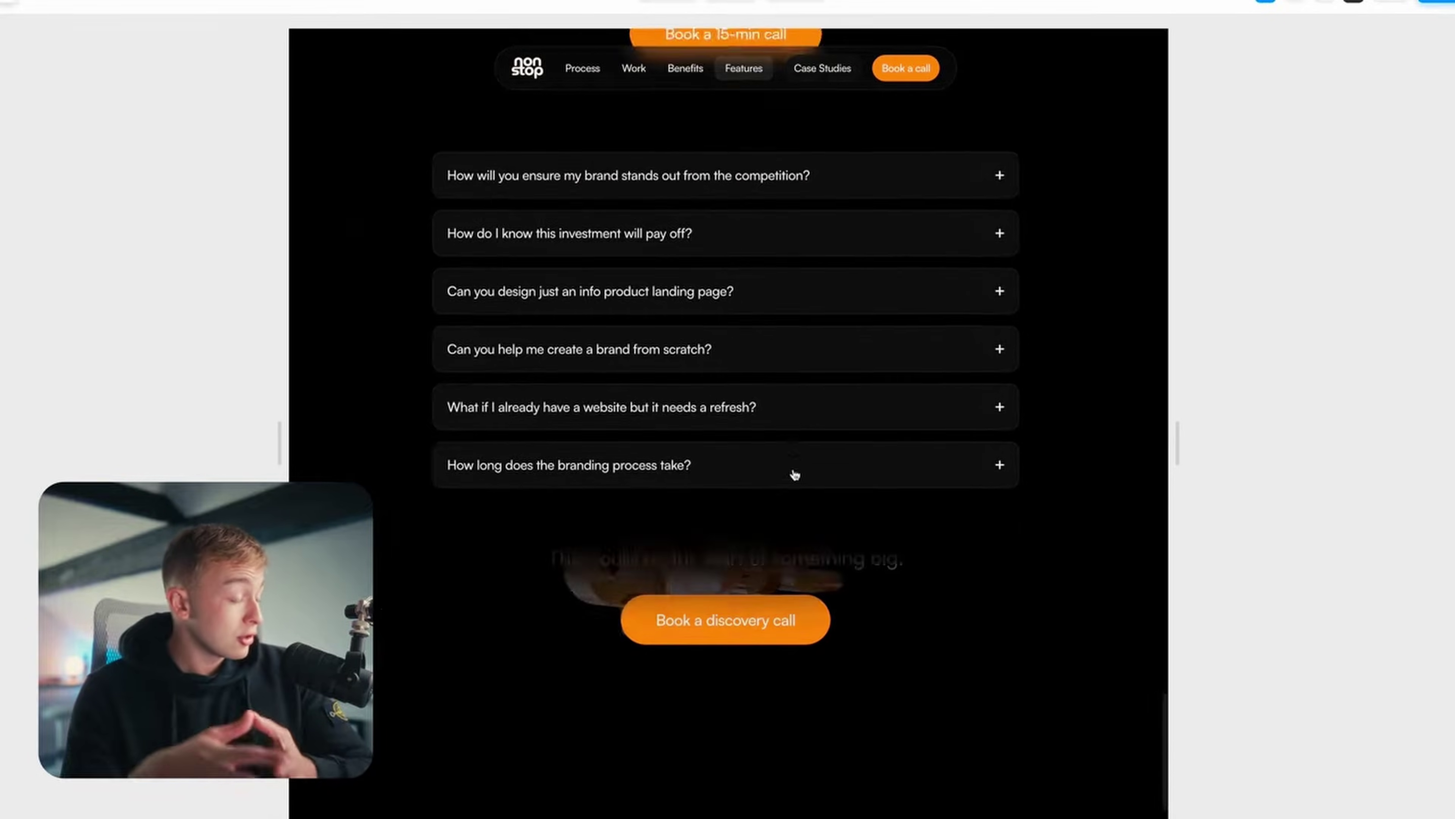
scroll(794, 474, down, 5)
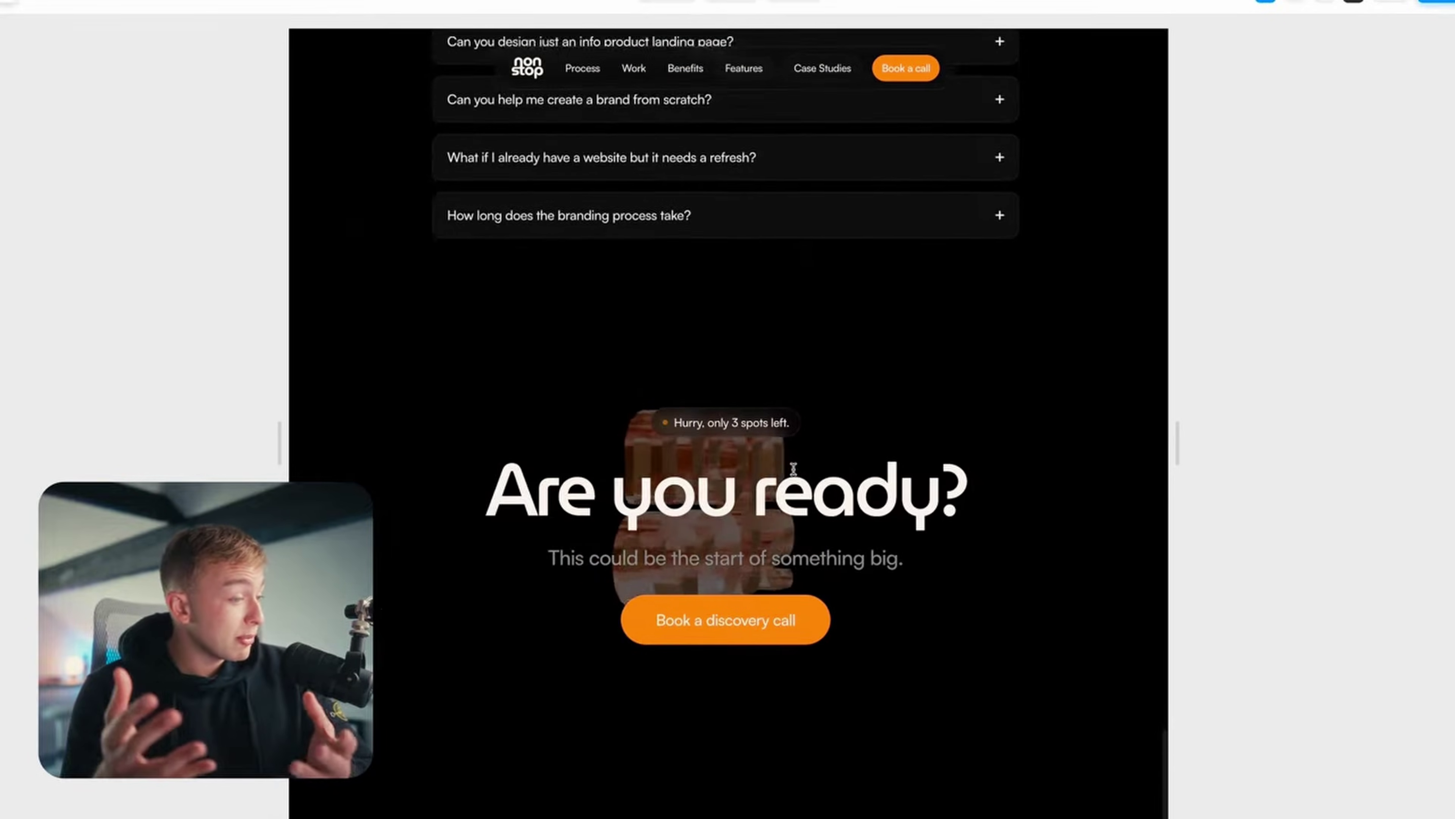
click(693, 642)
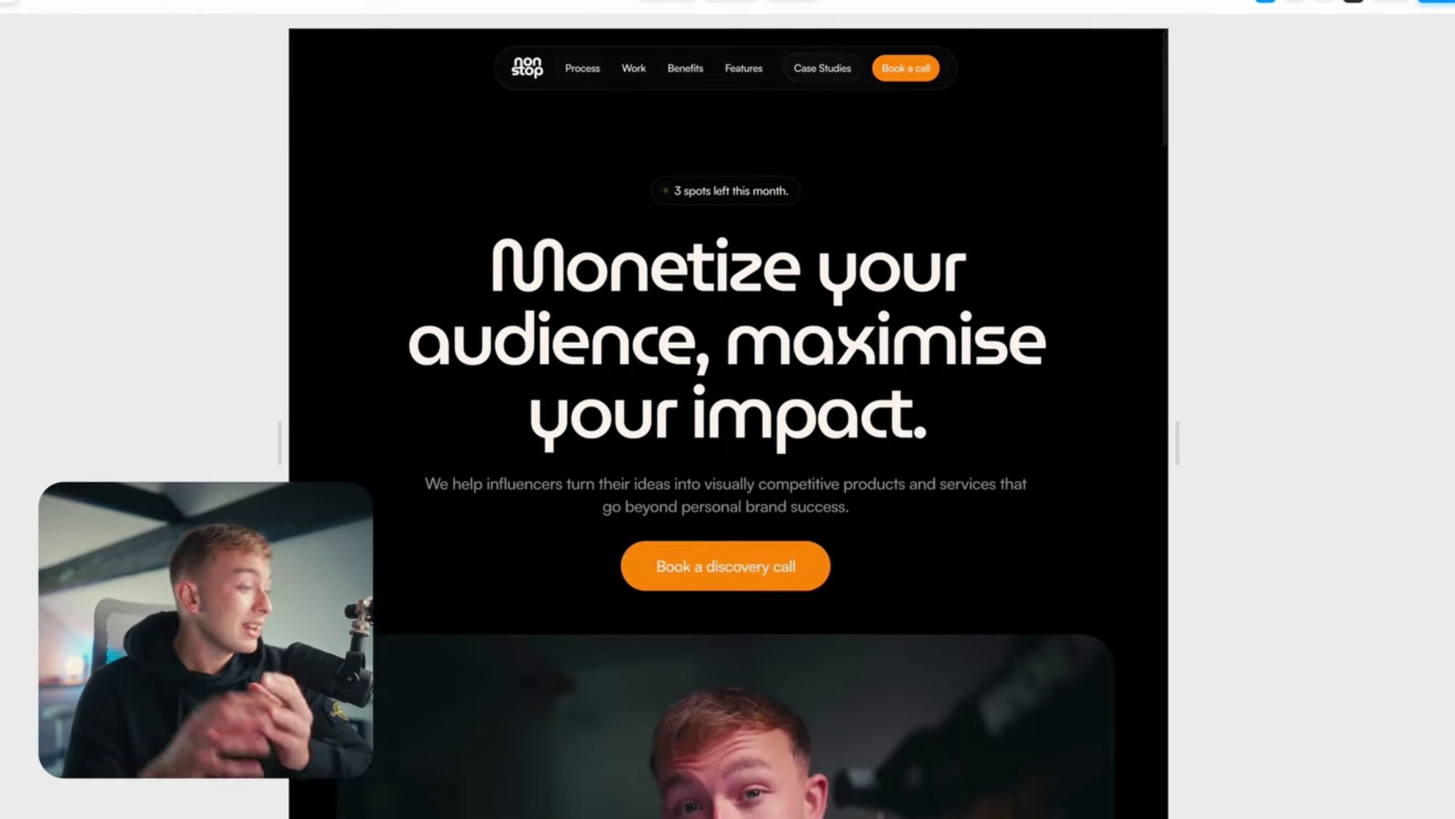
click(5, 5)
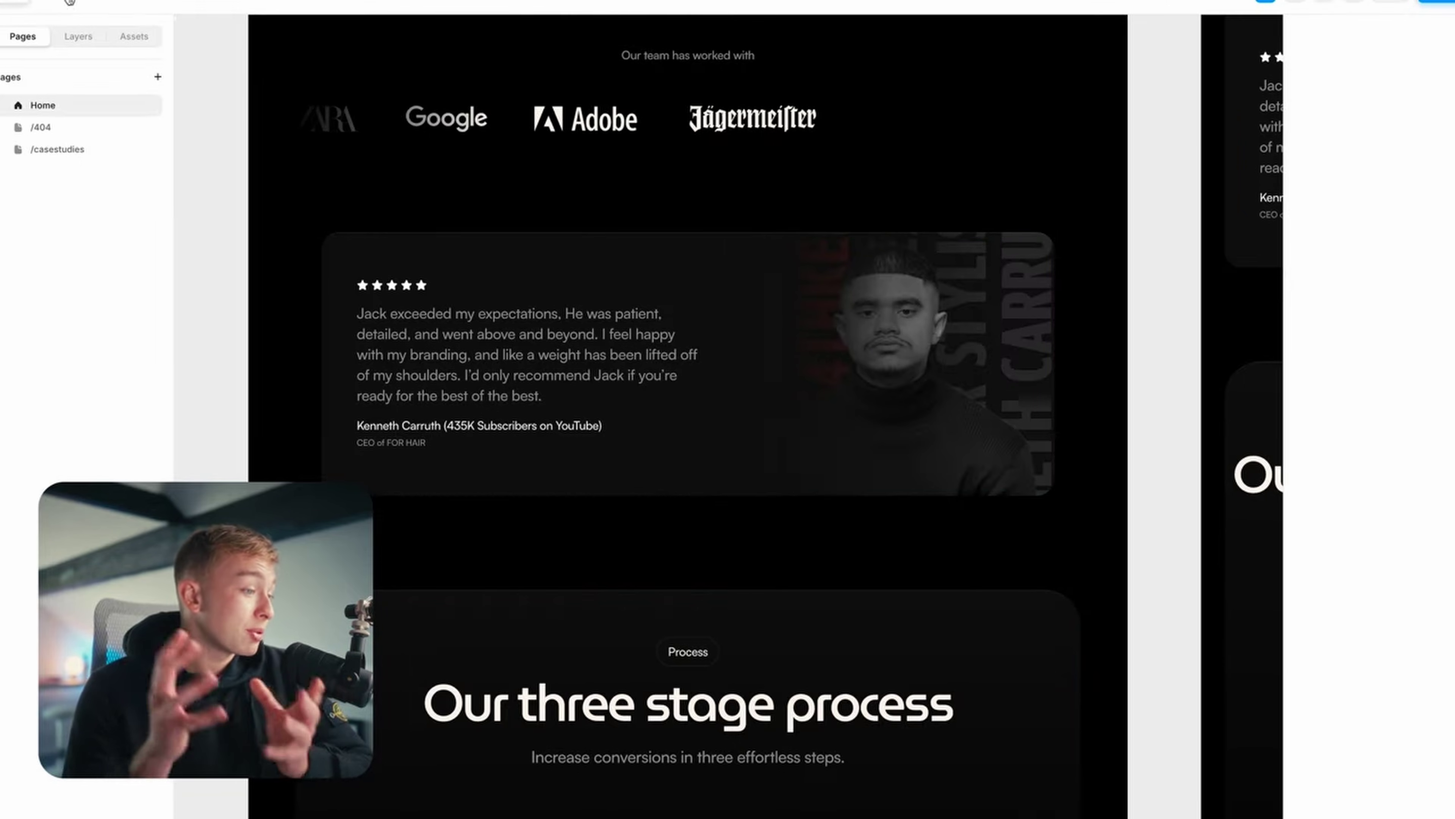